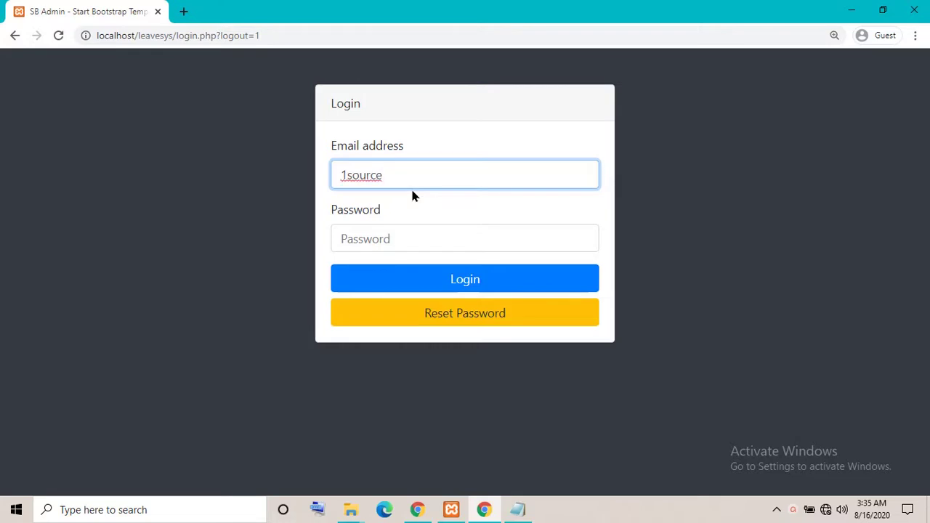
# Log in with the administrator's e-mail and password to reach the Administrator dashboard
pyautogui.press('Tab')
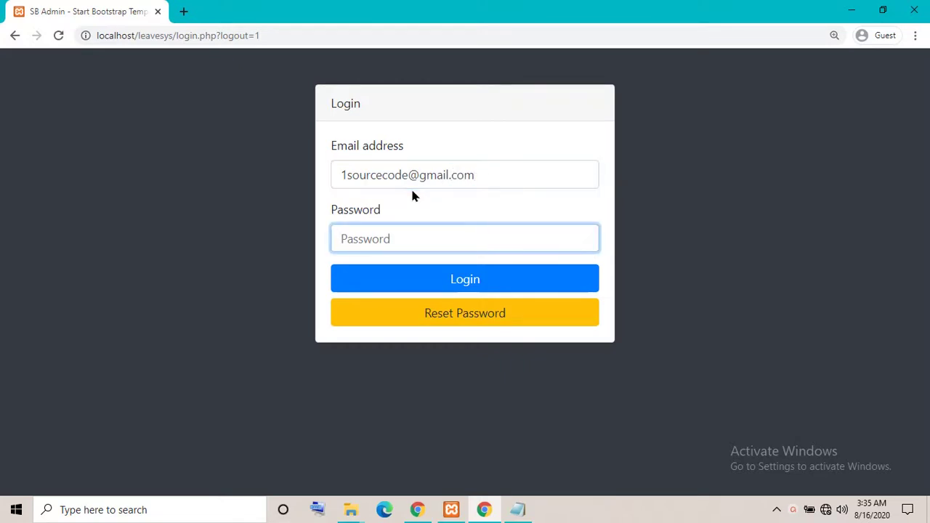
pyautogui.write('12345678901')
pyautogui.click(494, 287)
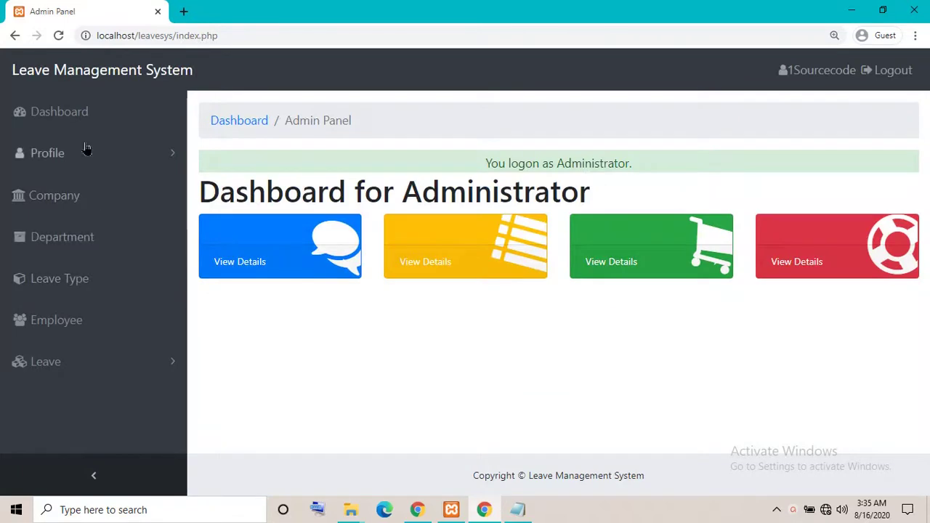
# Visit the dashboard, the admin's own profile view and the Reset Password page
pyautogui.click(72, 114)
pyautogui.click(85, 158)
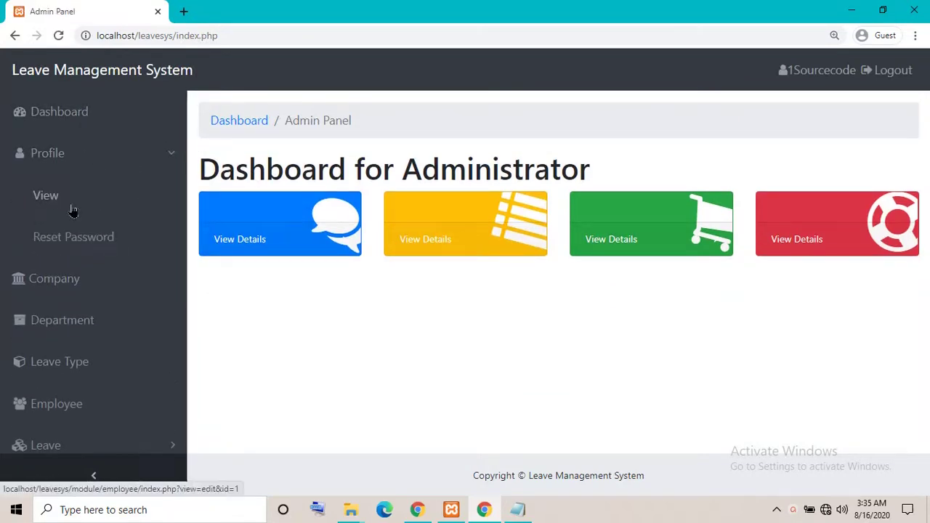
pyautogui.click(70, 207)
pyautogui.click(66, 152)
pyautogui.click(60, 244)
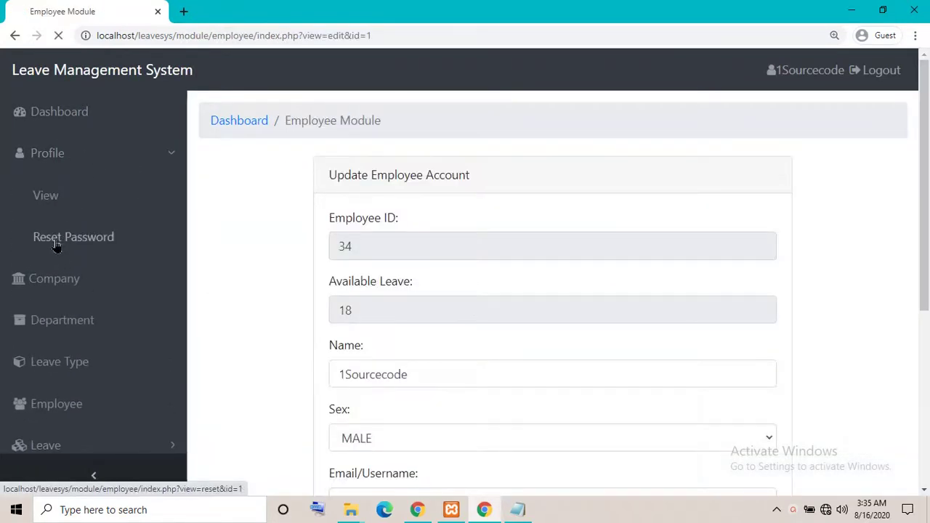
# Browse the Department, Leave Type and Employee lists
pyautogui.click(64, 259)
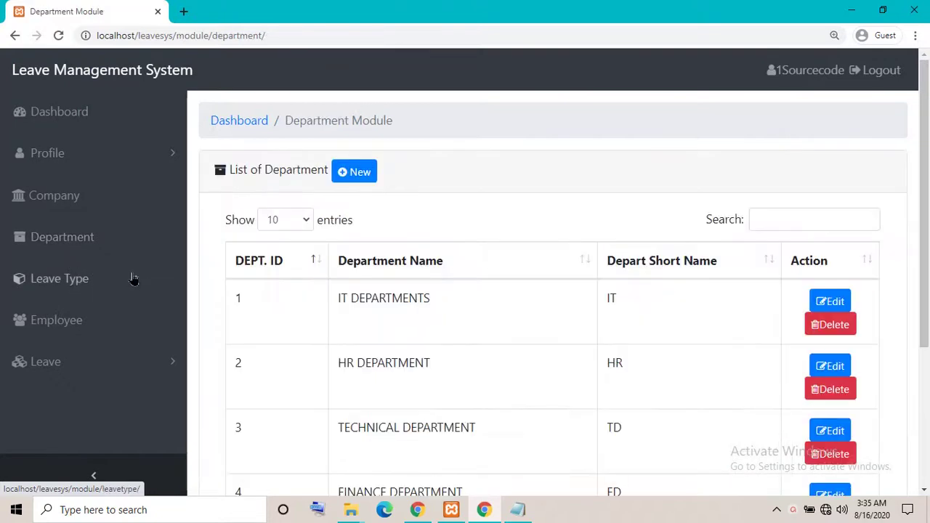
pyautogui.scroll(-3, 425, 297)
pyautogui.scroll(3, 518, 309)
pyautogui.click(71, 290)
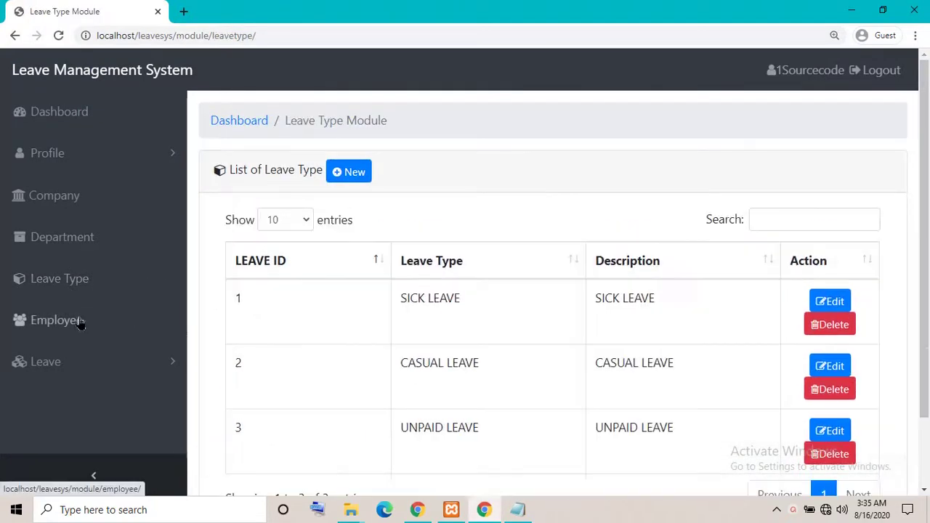
pyautogui.scroll(-2, 345, 308)
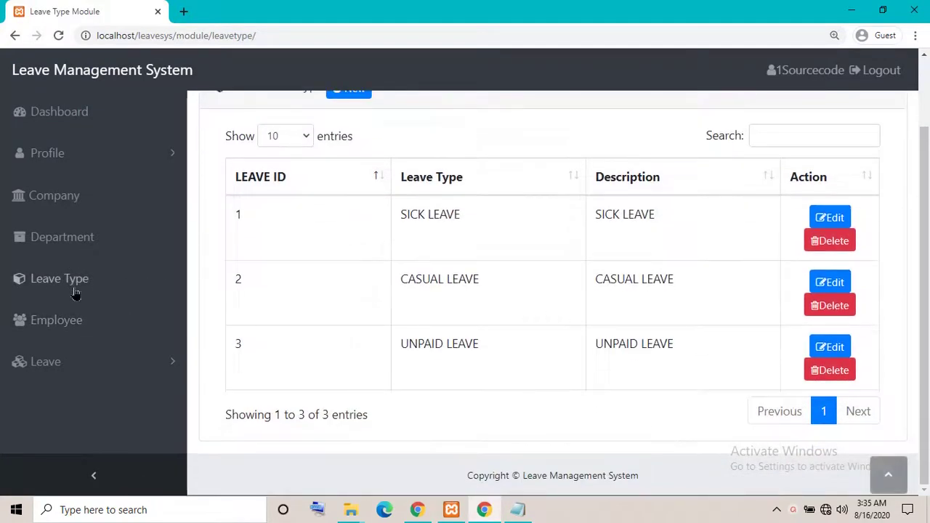
pyautogui.scroll(2, 73, 290)
pyautogui.click(85, 320)
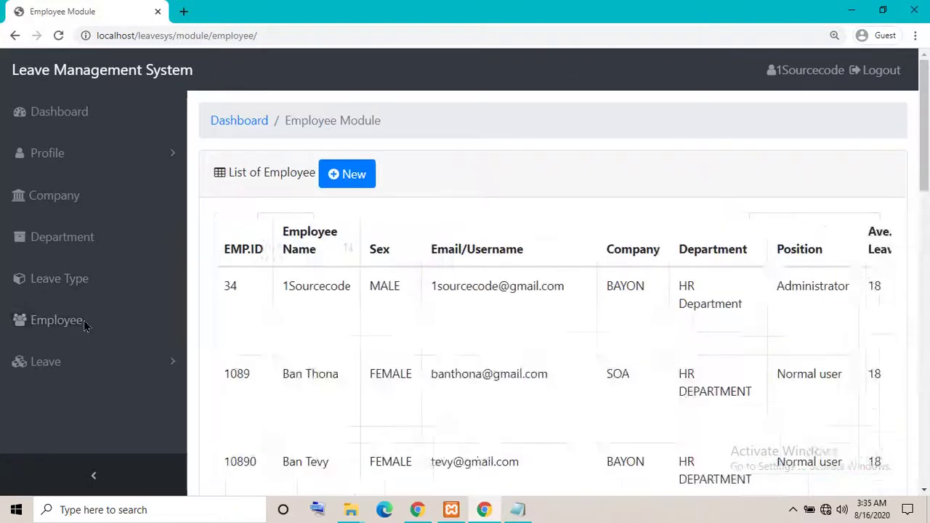
# Zoom the page to 125%, return to the Department list, and reset zoom to 100%
pyautogui.click(122, 372)
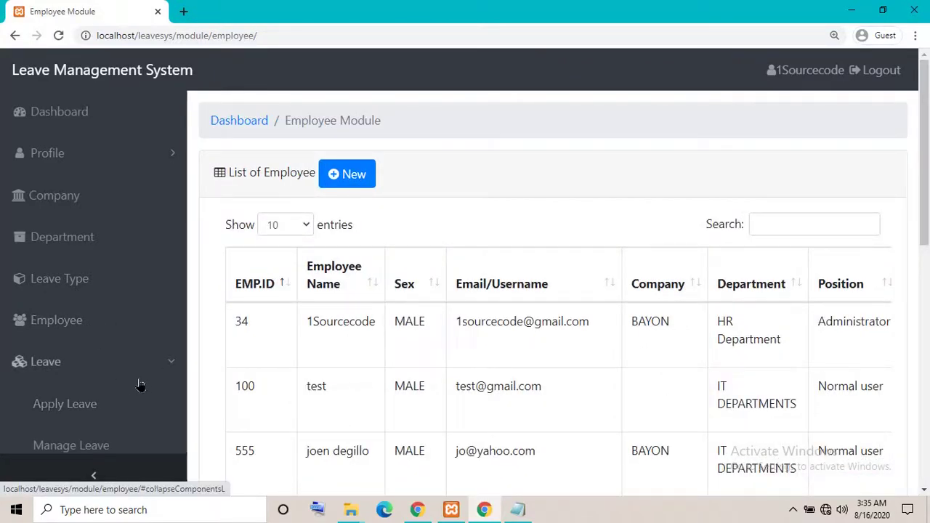
pyautogui.hotkey('ctrl', '+')
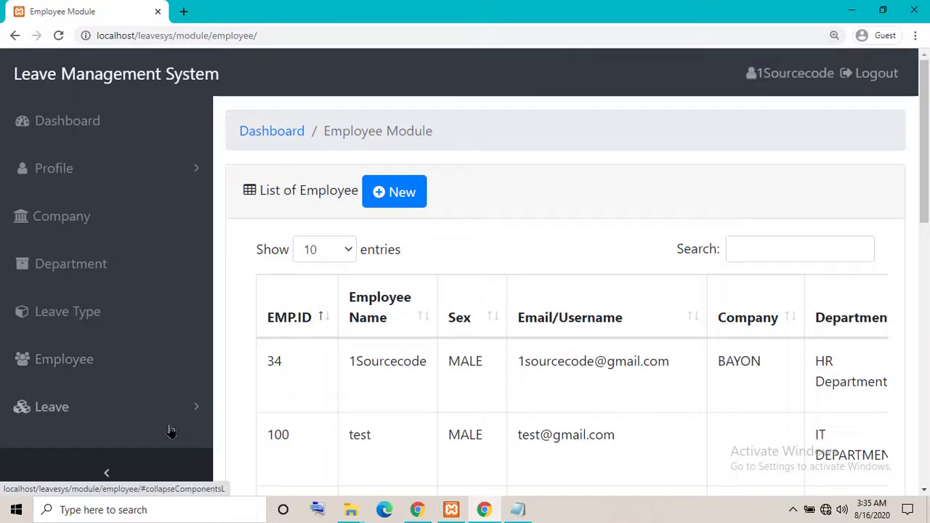
pyautogui.click(93, 405)
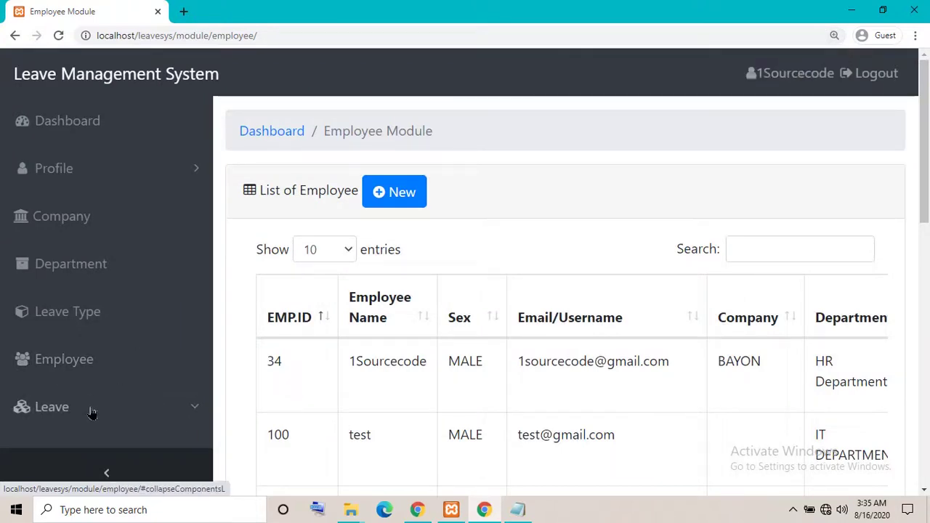
pyautogui.click(148, 258)
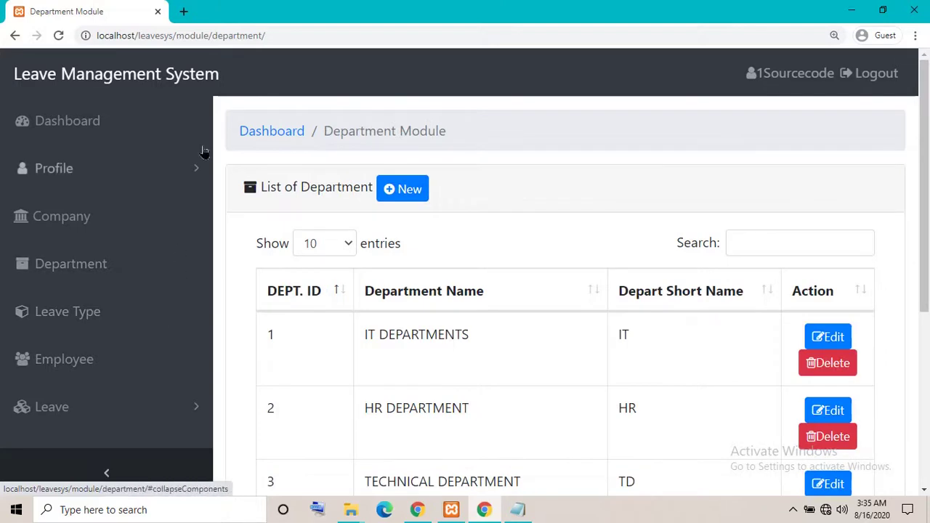
pyautogui.hotkey('ctrl', '0')
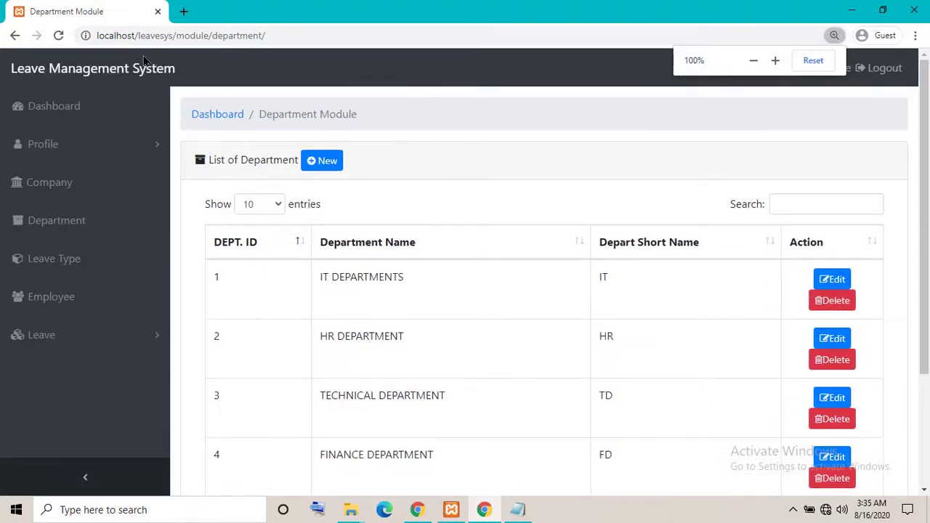
pyautogui.click(121, 335)
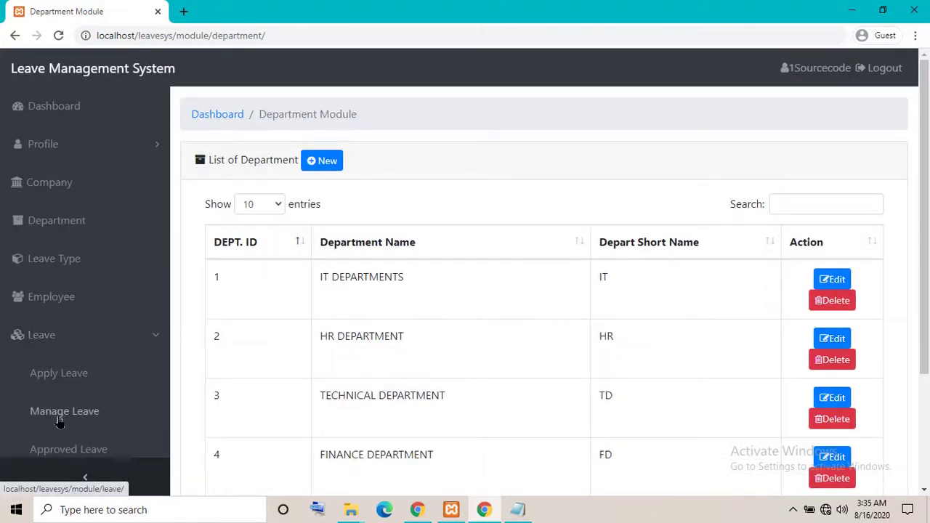
# Review the pending leave applications in Manage Leave
pyautogui.click(60, 411)
pyautogui.scroll(-3, 652, 323)
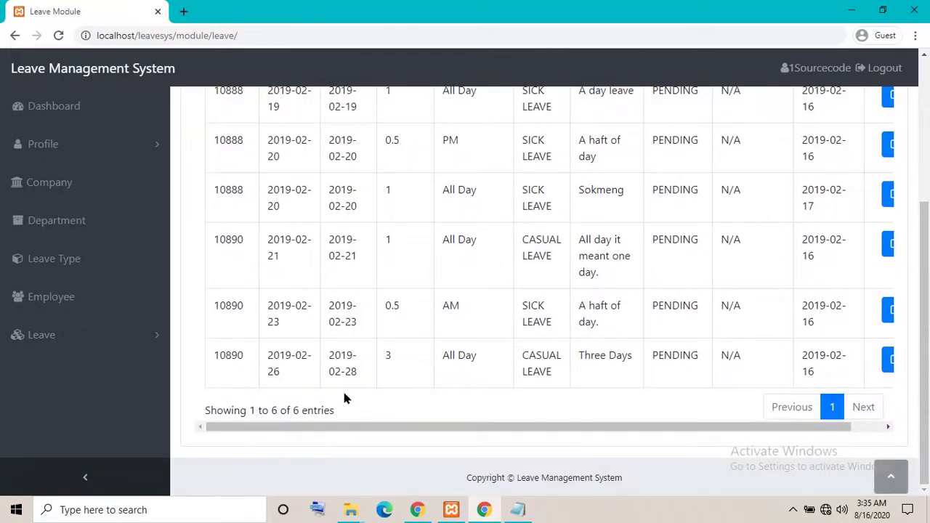
pyautogui.moveTo(339, 429); pyautogui.dragTo(518, 439)
pyautogui.scroll(5, 588, 364)
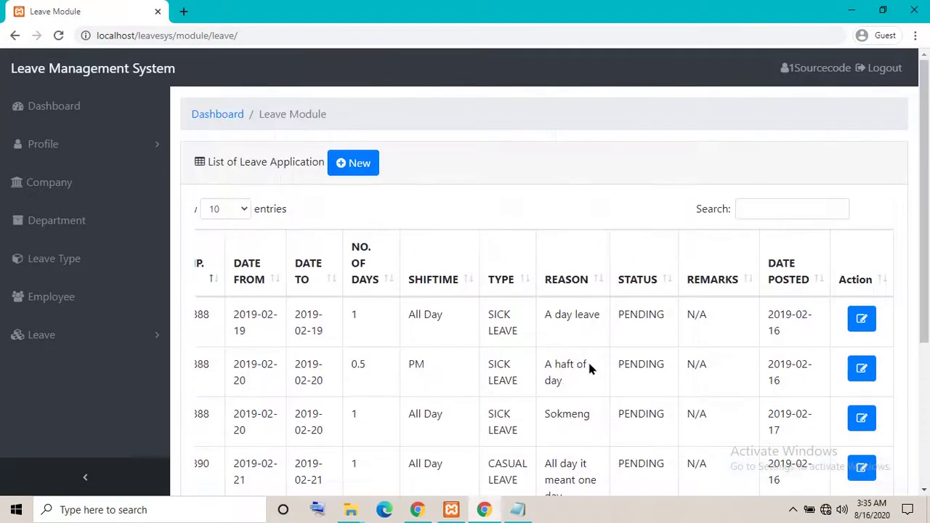
pyautogui.scroll(-3, 588, 368)
# View the Approved Leave list, shrinking the page to 90% so the table fits
pyautogui.click(46, 337)
pyautogui.click(52, 451)
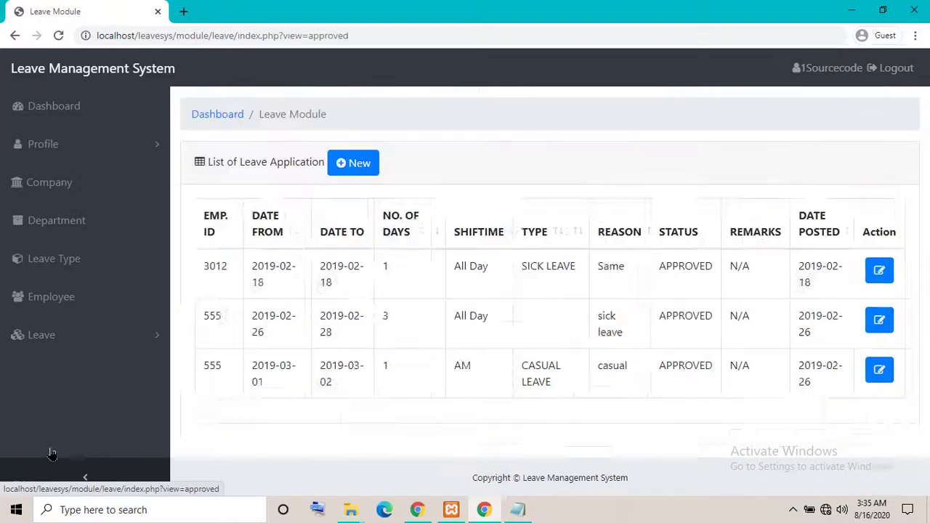
pyautogui.scroll(-1, 477, 325)
pyautogui.scroll(1, 486, 409)
pyautogui.scroll(-1, 492, 422)
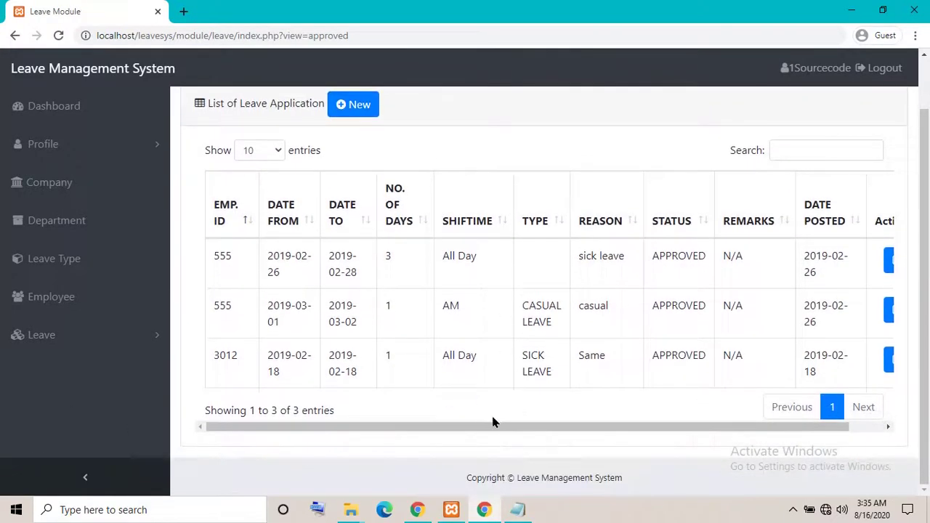
pyautogui.moveTo(492, 422); pyautogui.dragTo(530, 435)
pyautogui.hotkey('ctrl', '-')
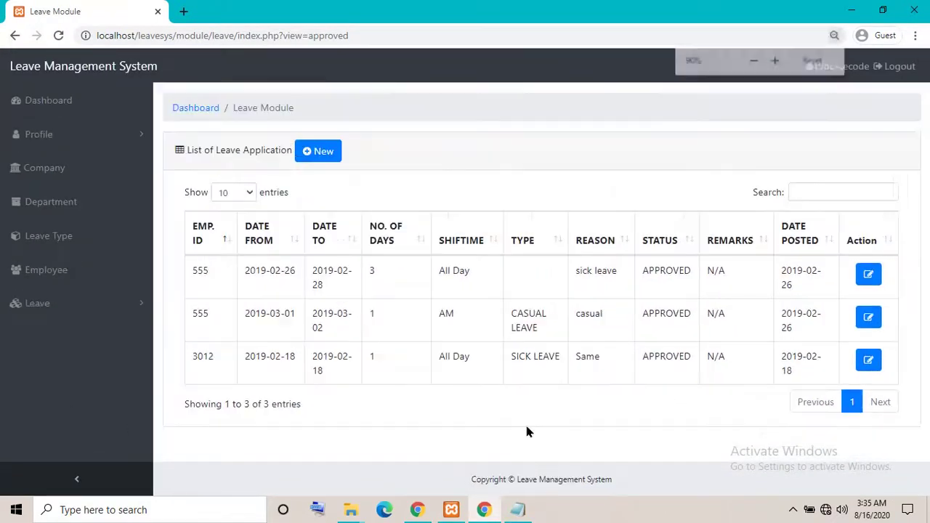
# Check the Apply Leave form, then return to the Employee list and start a new employee
pyautogui.click(55, 270)
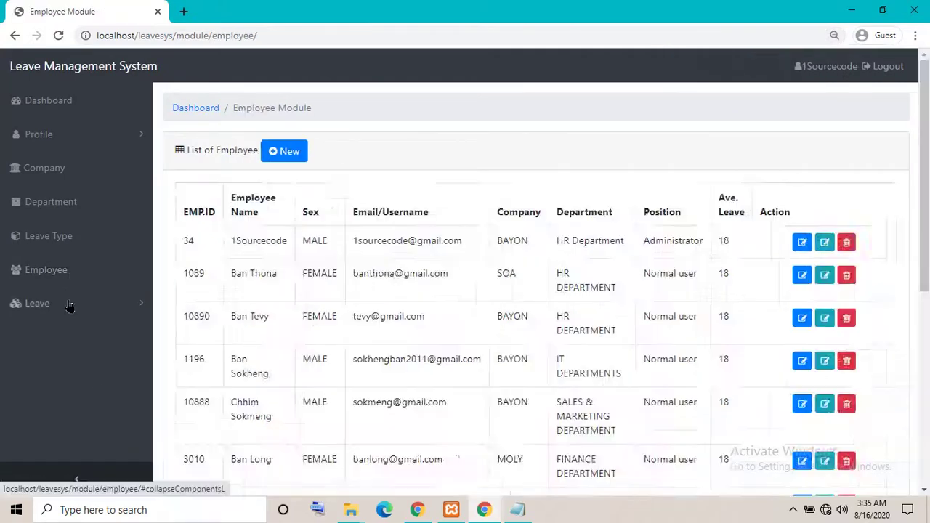
pyautogui.click(71, 320)
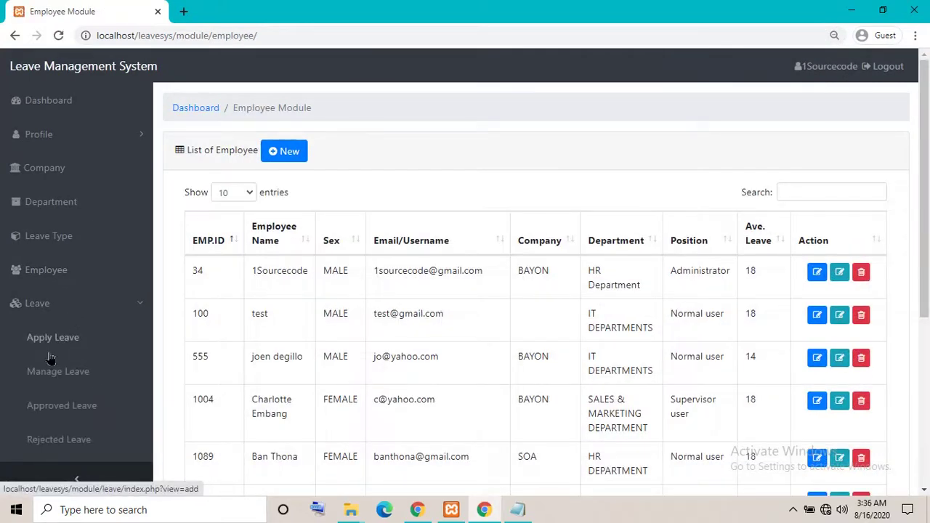
pyautogui.click(50, 339)
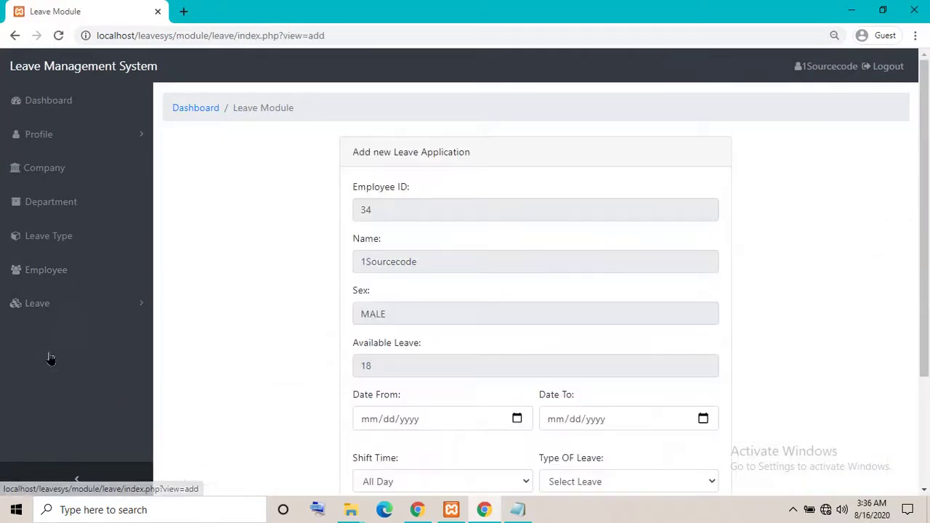
pyautogui.click(60, 270)
pyautogui.click(285, 161)
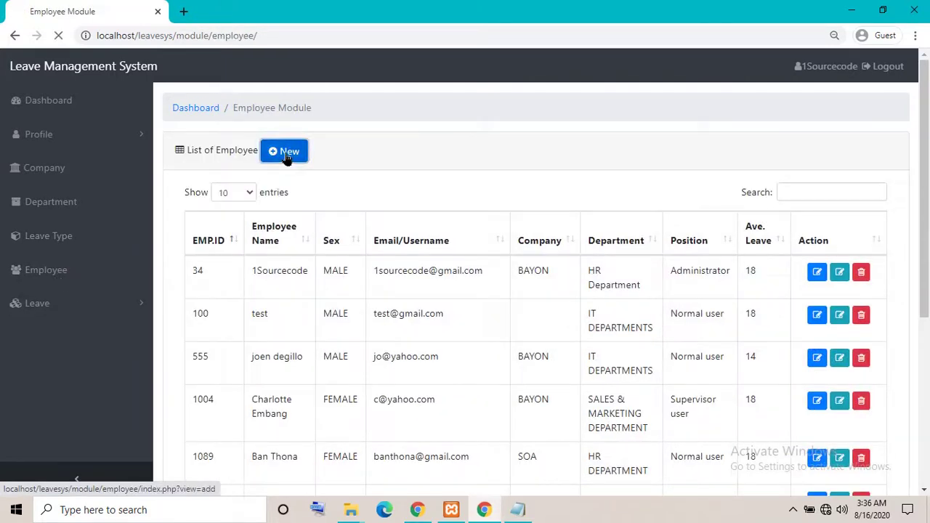
# Step through the Add new Employee fields, keeping sex MALE and checking the company and department lists
pyautogui.click(460, 209)
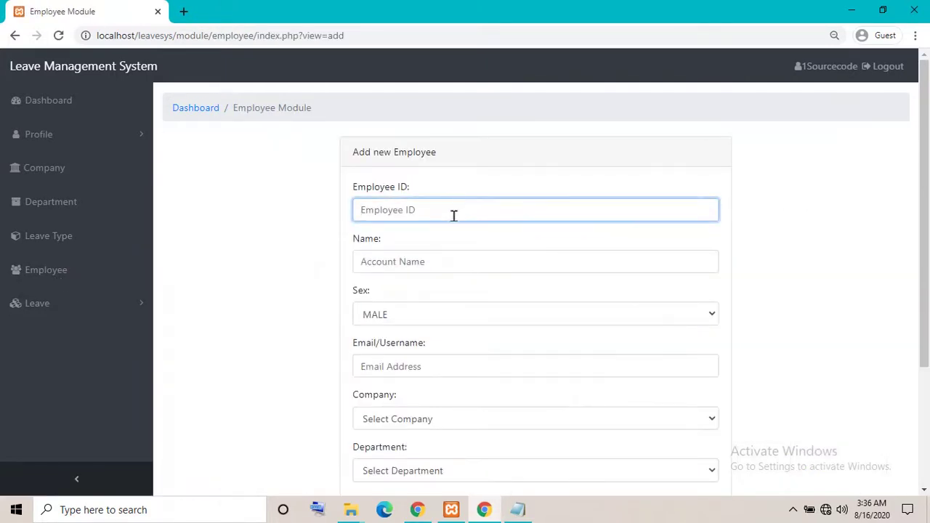
pyautogui.click(417, 265)
pyautogui.click(407, 318)
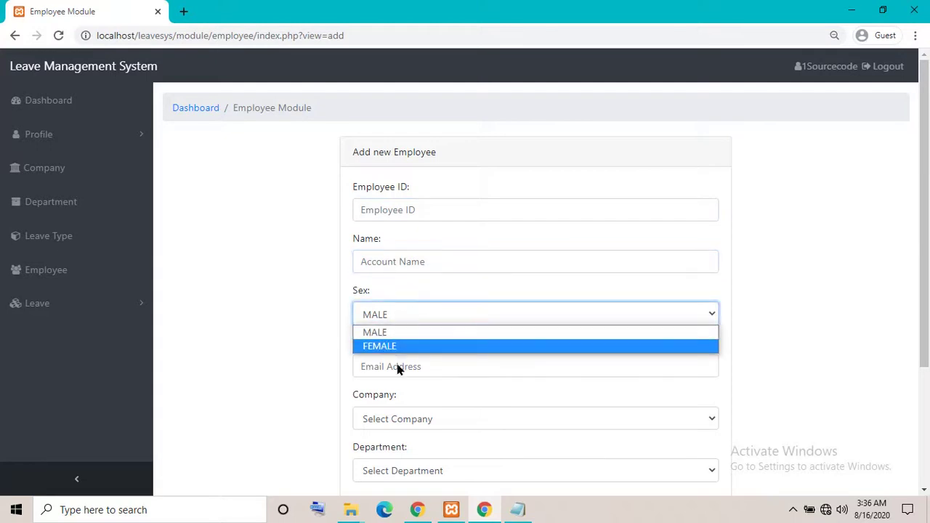
pyautogui.click(296, 338)
pyautogui.scroll(-3, 400, 332)
pyautogui.click(400, 248)
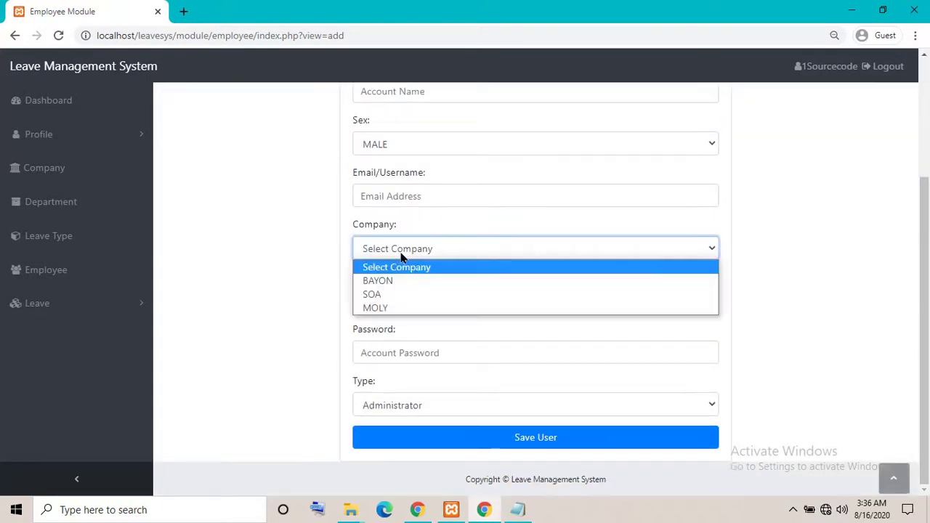
pyautogui.click(326, 289)
pyautogui.click(425, 301)
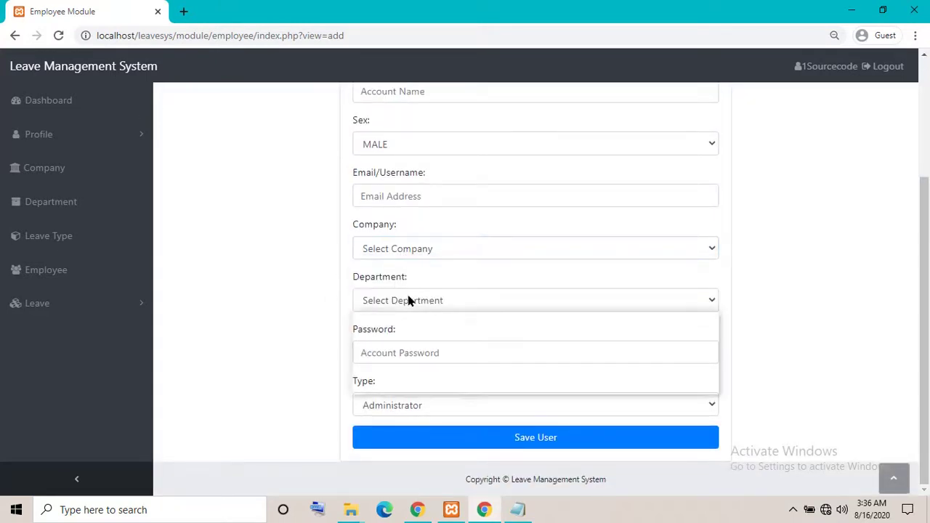
pyautogui.click(315, 351)
pyautogui.click(398, 351)
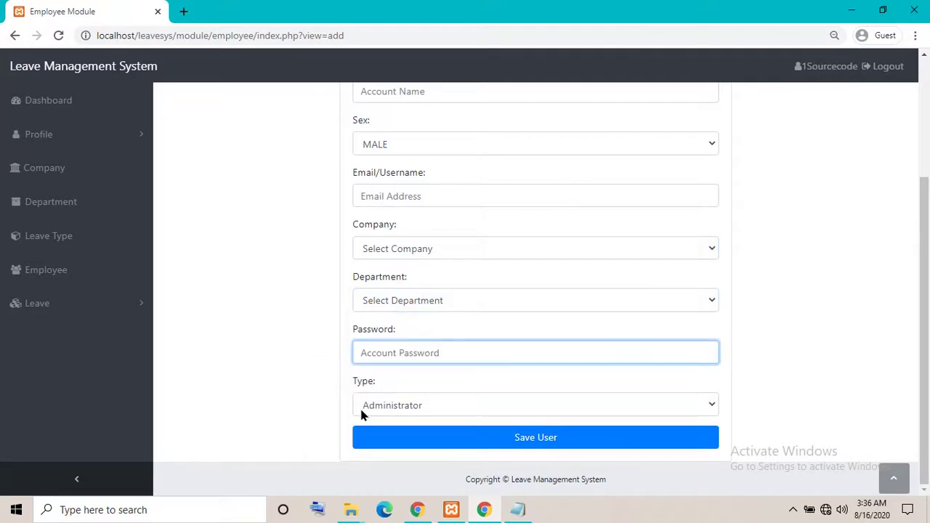
# Keep Administrator as both user type and account type, then start logging out
pyautogui.click(386, 409)
pyautogui.click(450, 418)
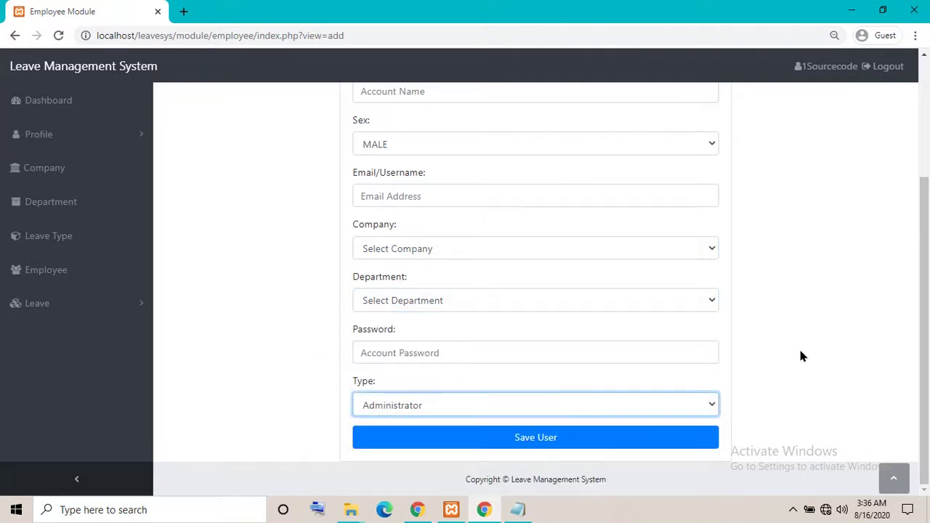
pyautogui.click(552, 410)
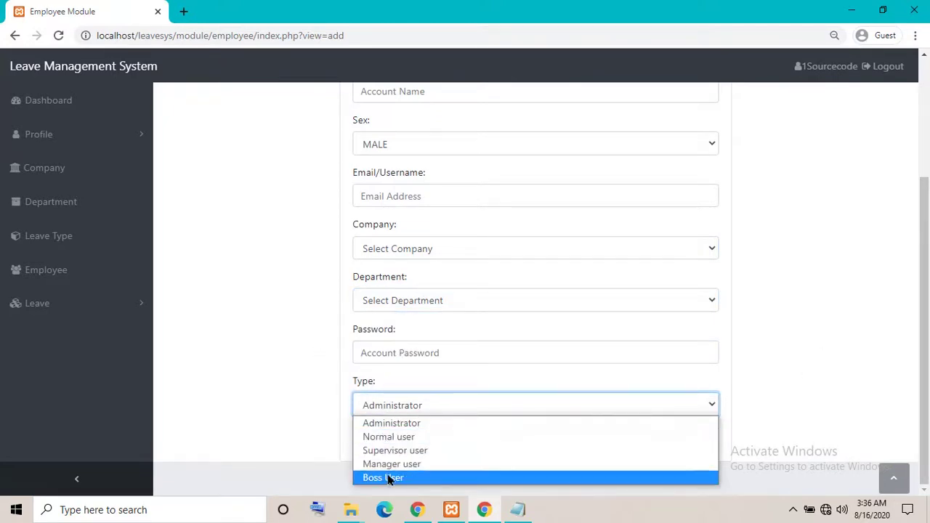
pyautogui.click(203, 358)
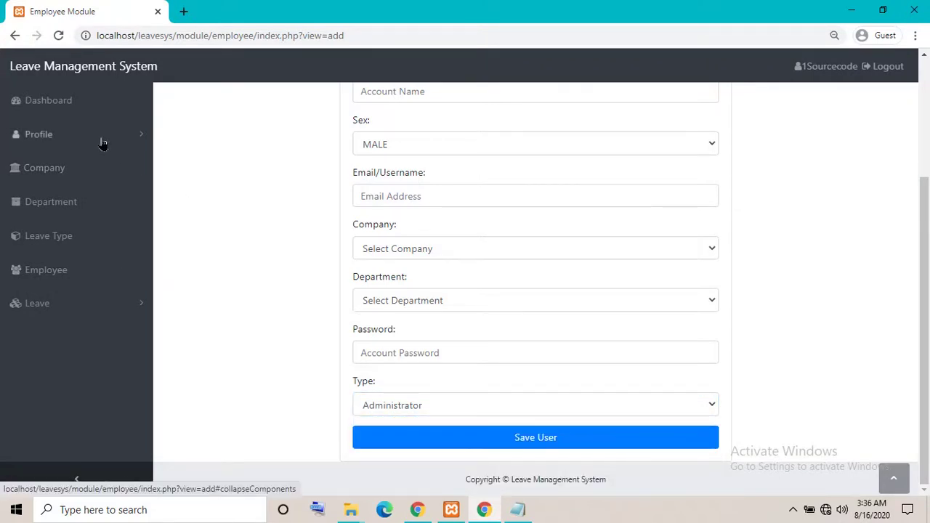
pyautogui.scroll(3, 245, 235)
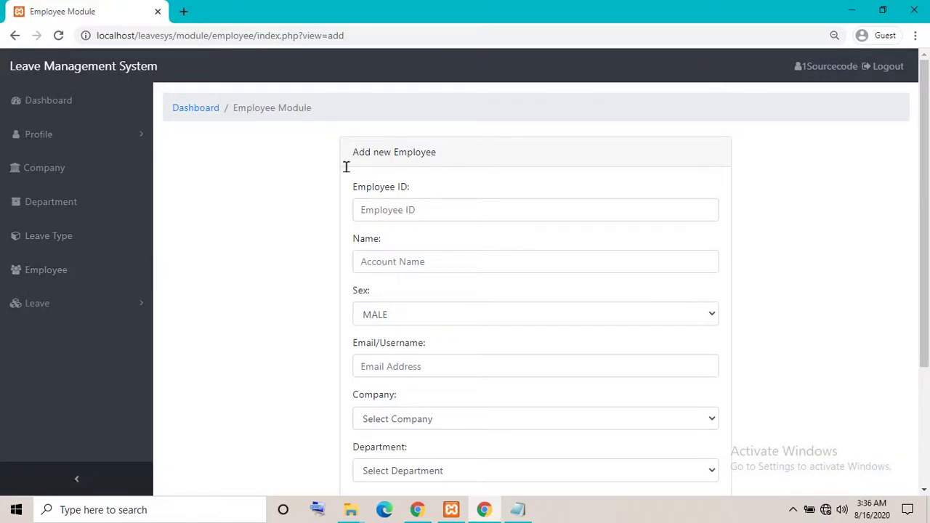
pyautogui.click(889, 67)
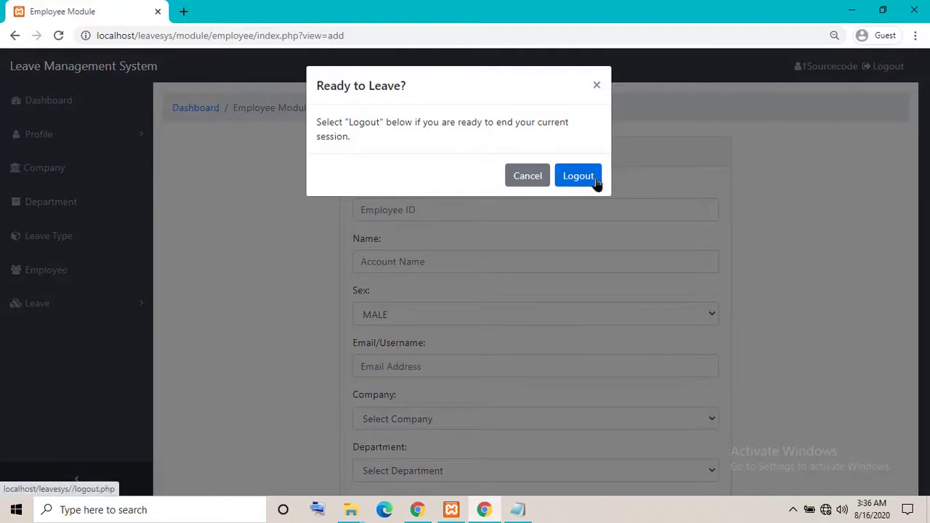
# Cancel the logout, view the admin's own profile, and open the Department list
pyautogui.click(518, 182)
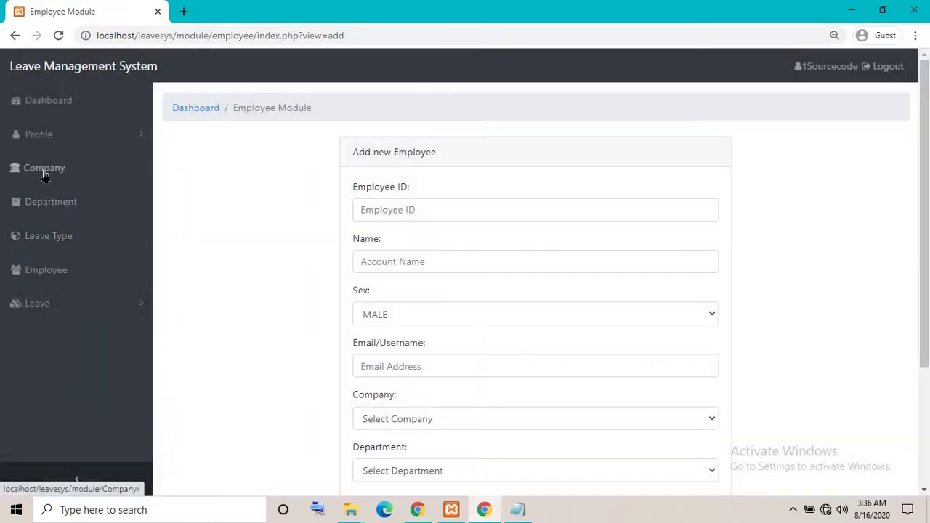
pyautogui.click(43, 149)
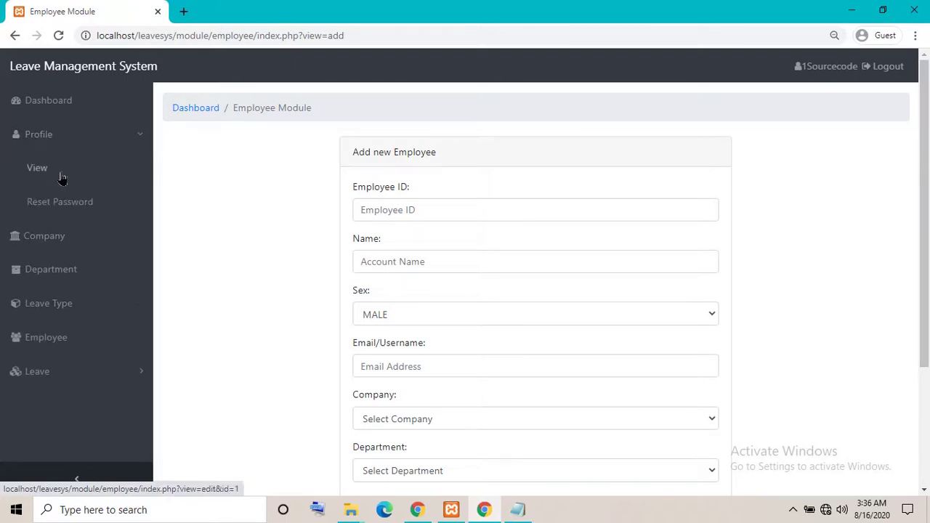
pyautogui.click(61, 178)
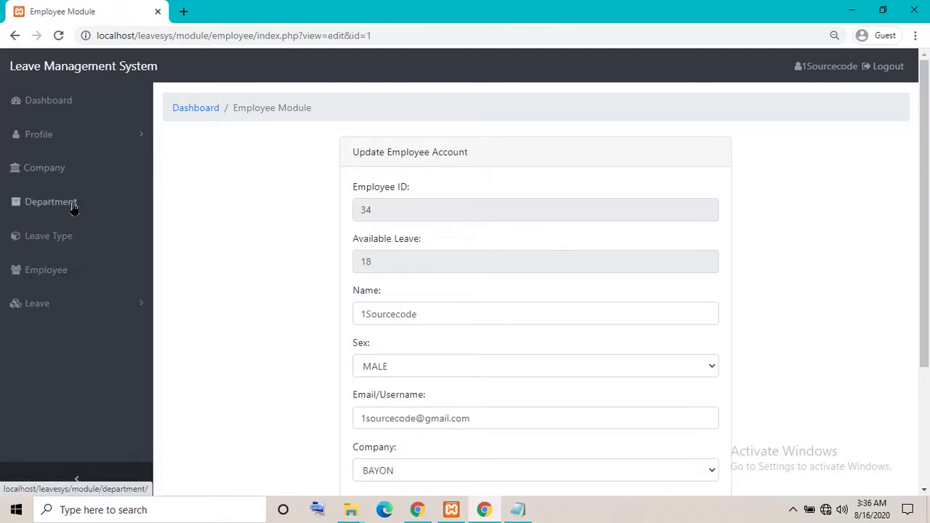
pyautogui.click(51, 203)
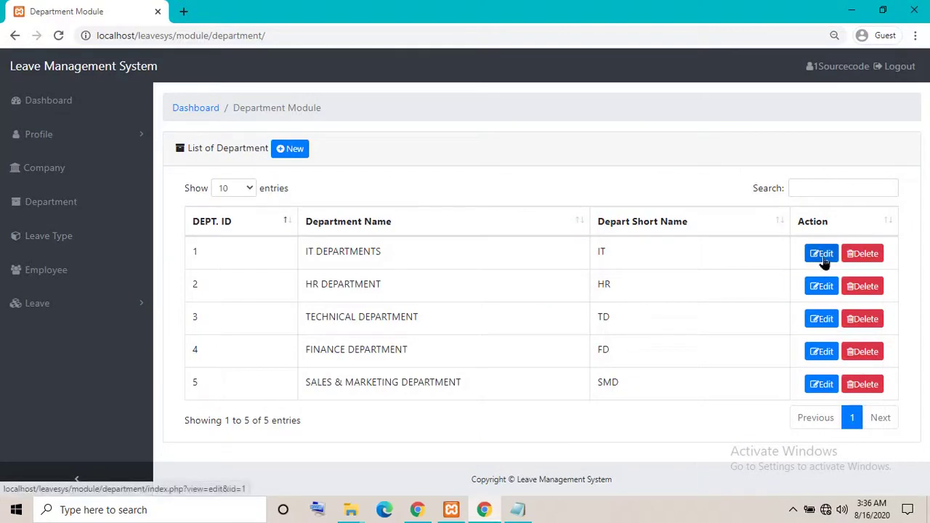
# Rename the IT DEPARTMENTS record to IT DEPARTMENT and save it
pyautogui.click(823, 255)
pyautogui.click(427, 259)
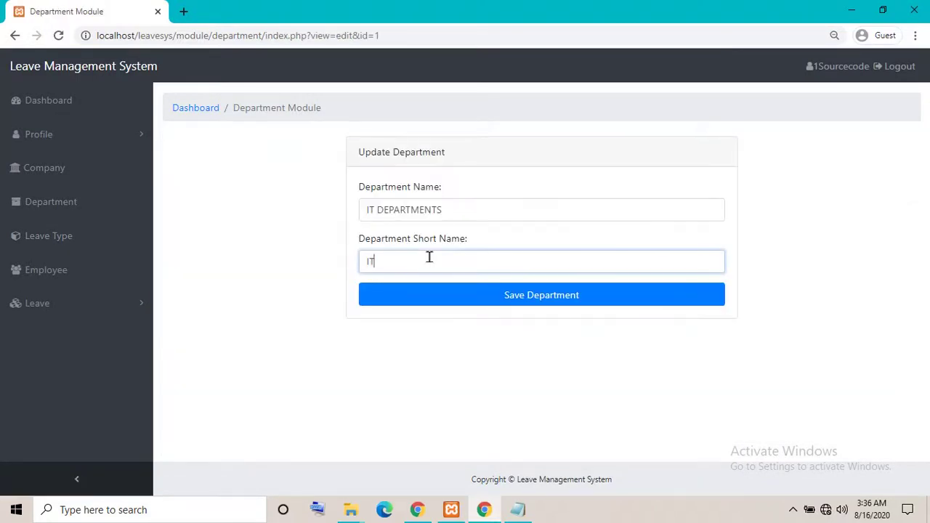
pyautogui.click(472, 211)
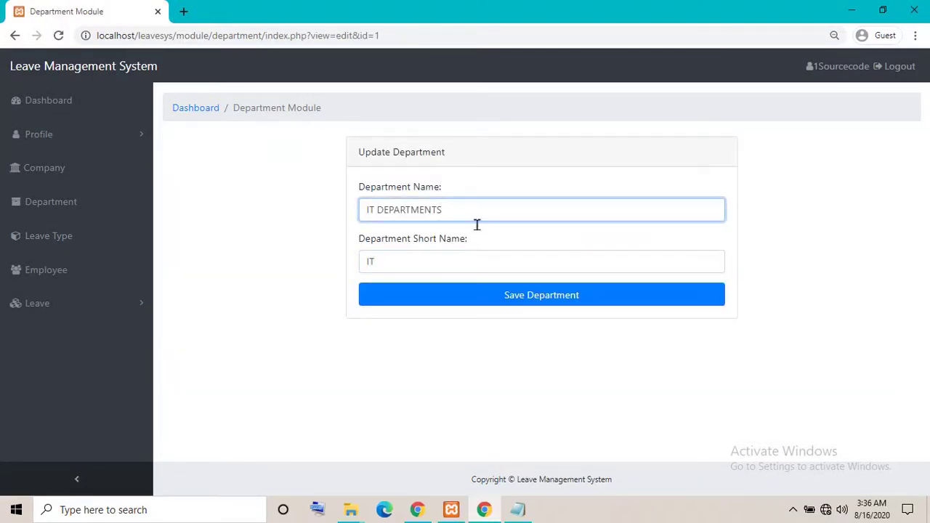
pyautogui.click(469, 293)
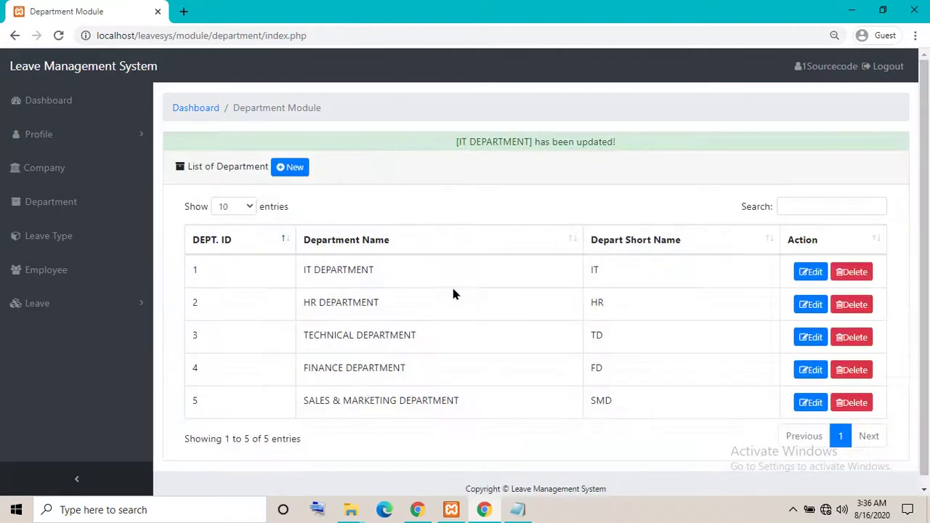
pyautogui.moveTo(477, 139); pyautogui.dragTo(656, 157)
pyautogui.click(373, 269)
# Add a new department named test with short name test
pyautogui.click(289, 171)
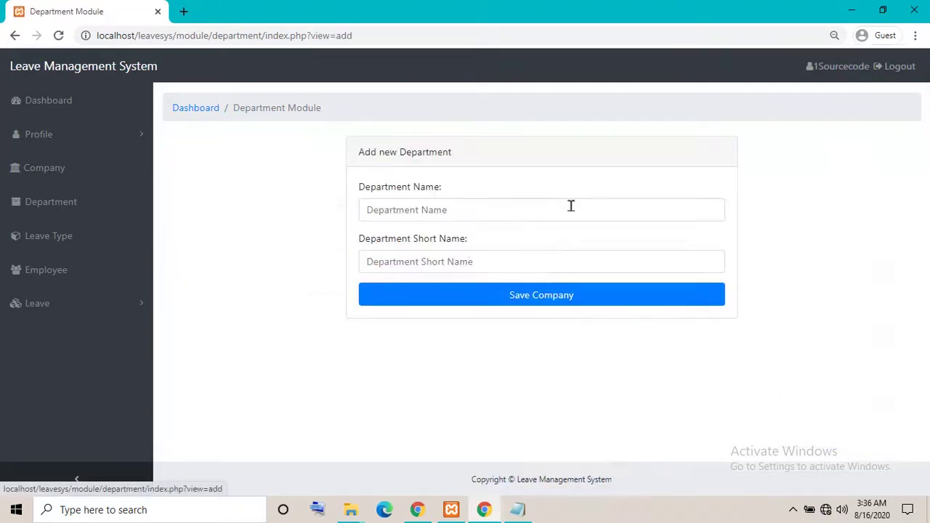
pyautogui.click(412, 190)
pyautogui.click(436, 222)
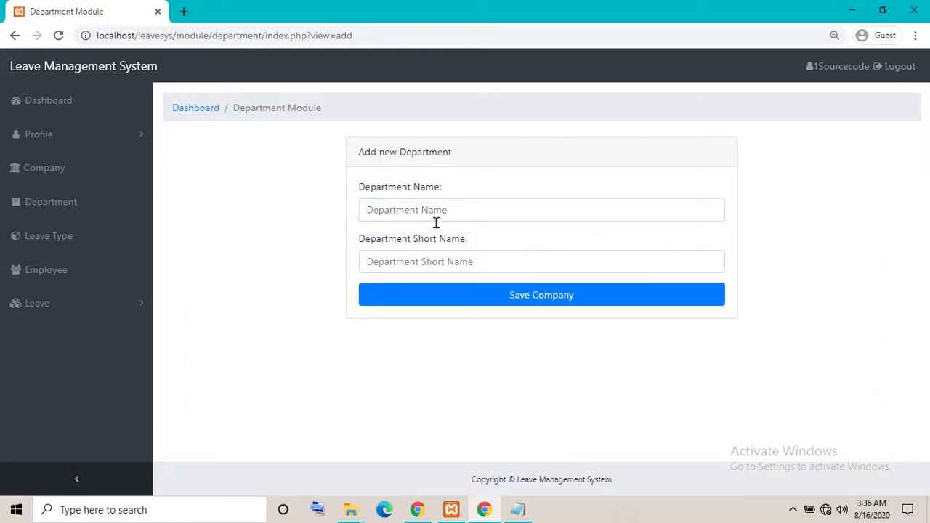
pyautogui.click(462, 210)
pyautogui.write('test')
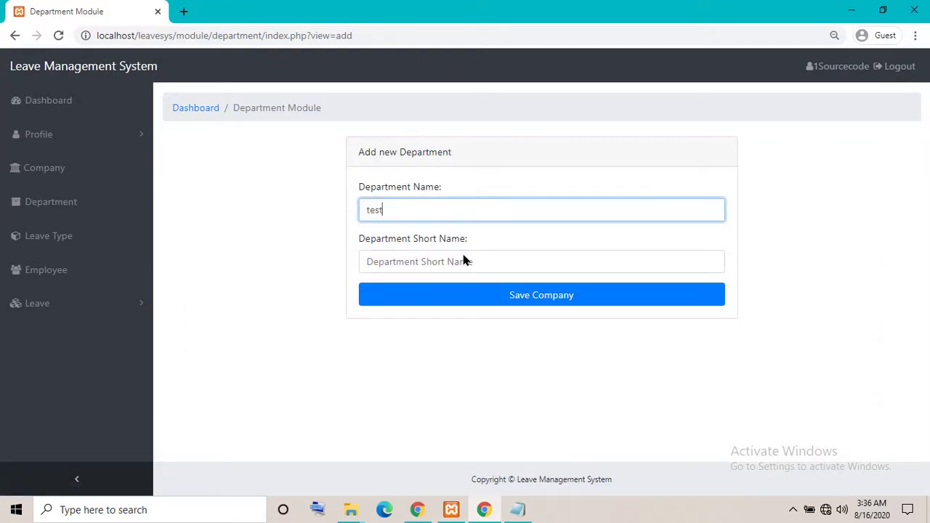
pyautogui.click(464, 260)
pyautogui.write('test')
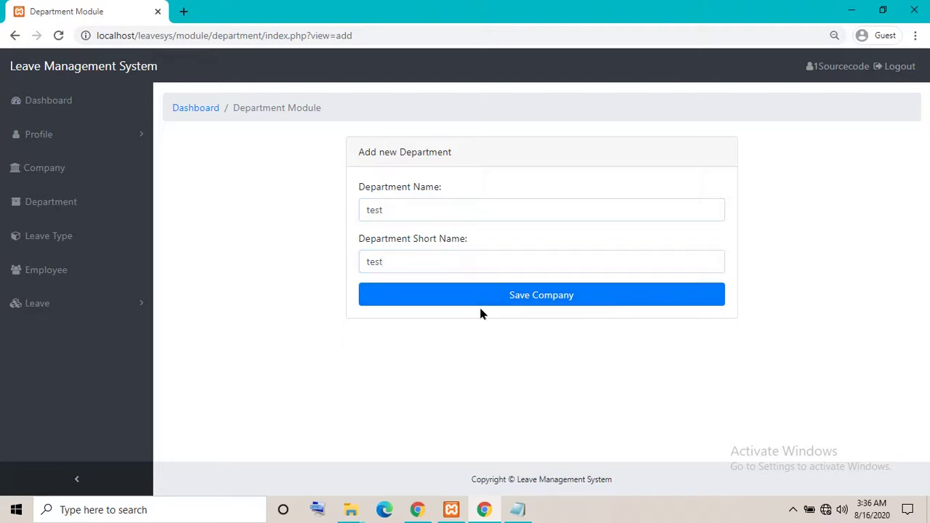
pyautogui.click(482, 301)
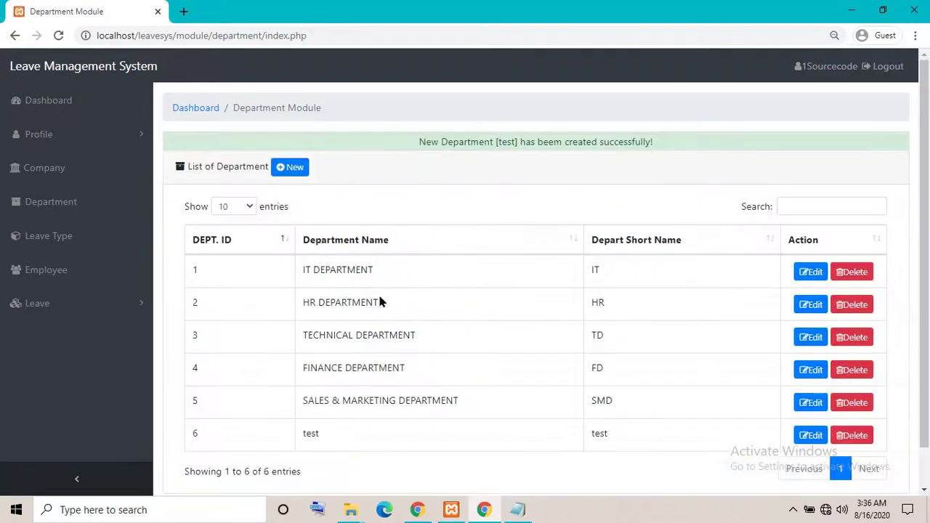
# Filter the department list by searching for test
pyautogui.scroll(-1, 411, 385)
pyautogui.moveTo(331, 391); pyautogui.dragTo(521, 392)
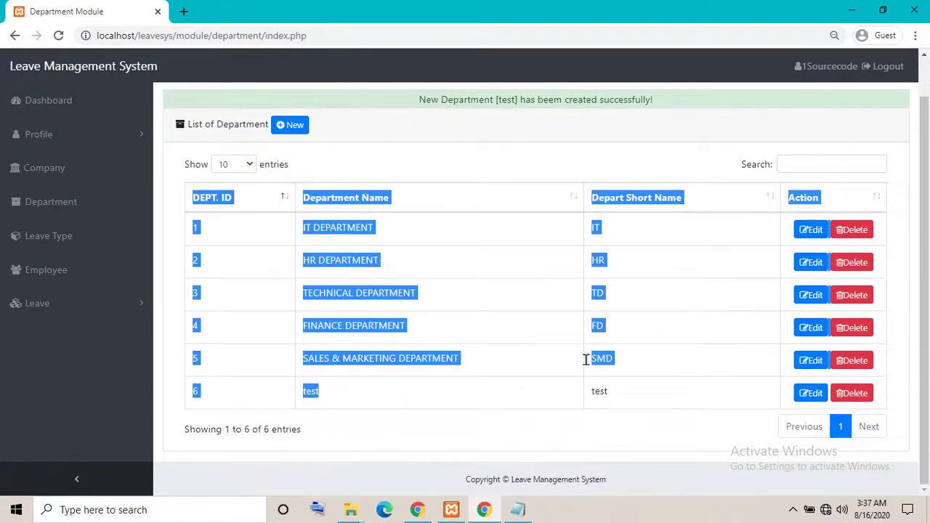
pyautogui.click(803, 154)
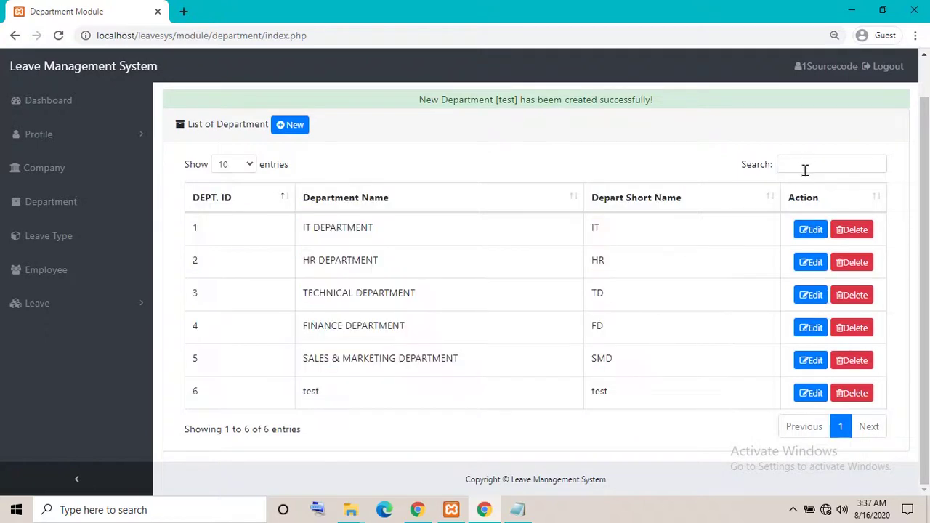
pyautogui.click(804, 169)
pyautogui.write('test')
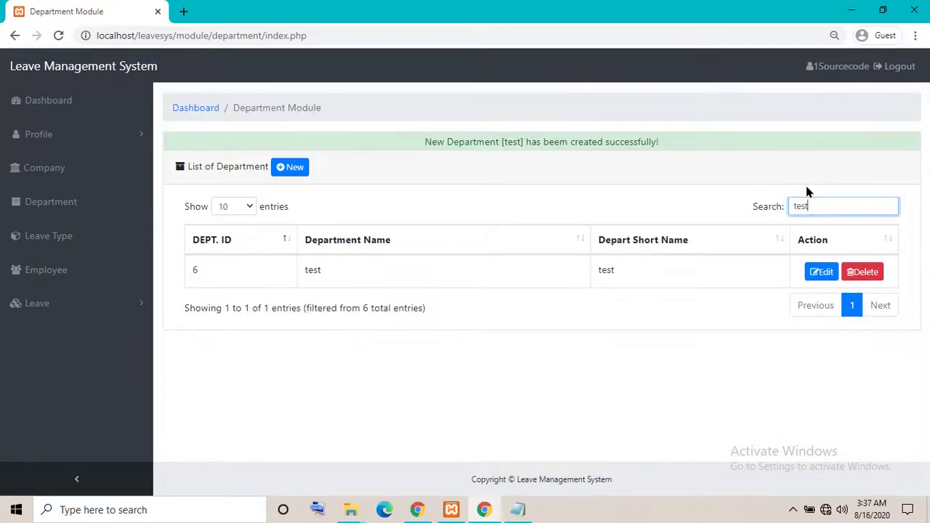
# Change the test department's short name to tests, then delete the department
pyautogui.click(860, 276)
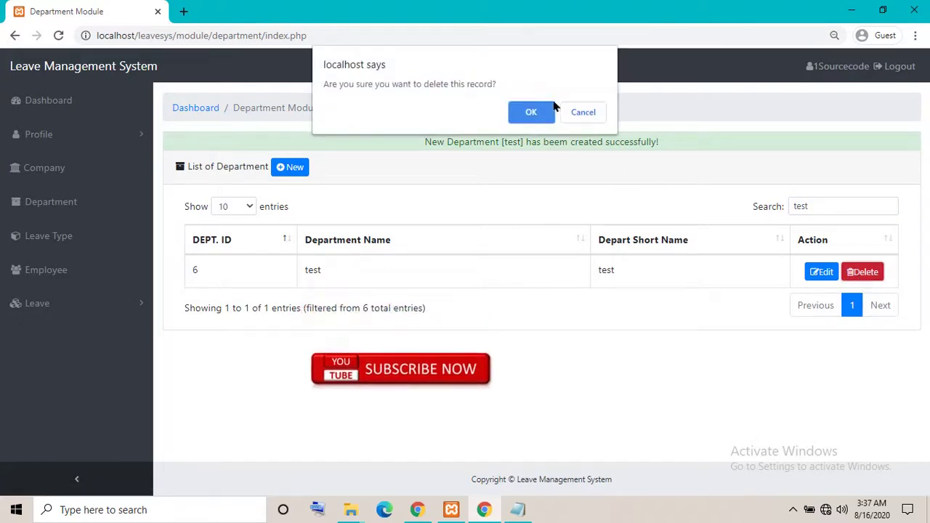
pyautogui.click(583, 115)
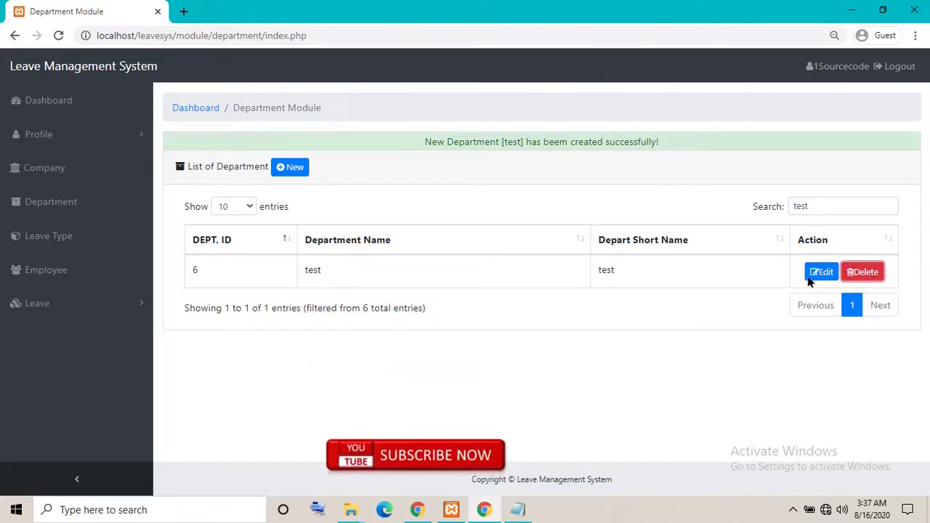
pyautogui.click(821, 273)
pyautogui.click(450, 263)
pyautogui.write('sts')
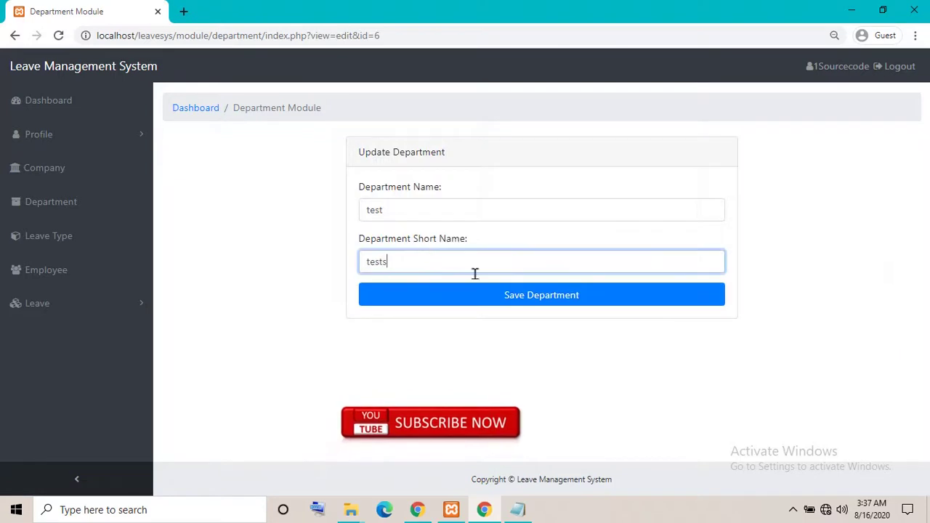
pyautogui.click(550, 298)
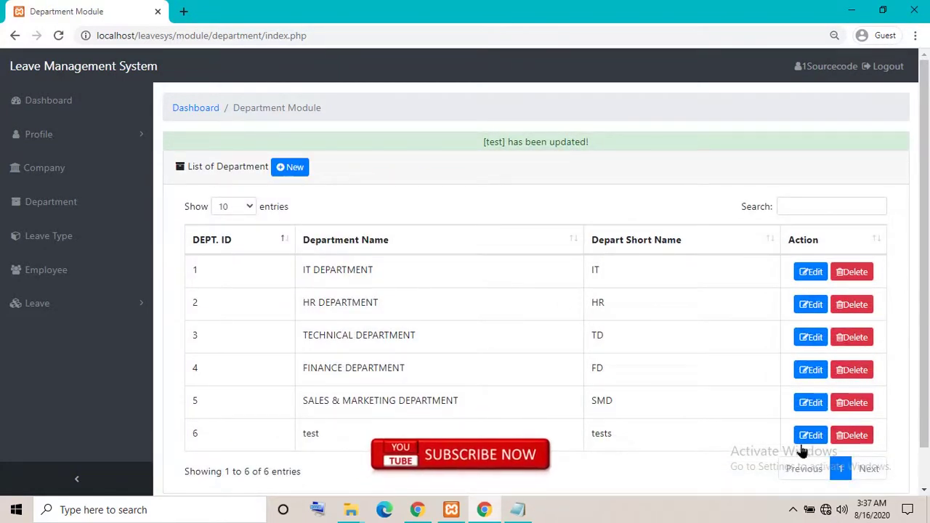
pyautogui.click(851, 435)
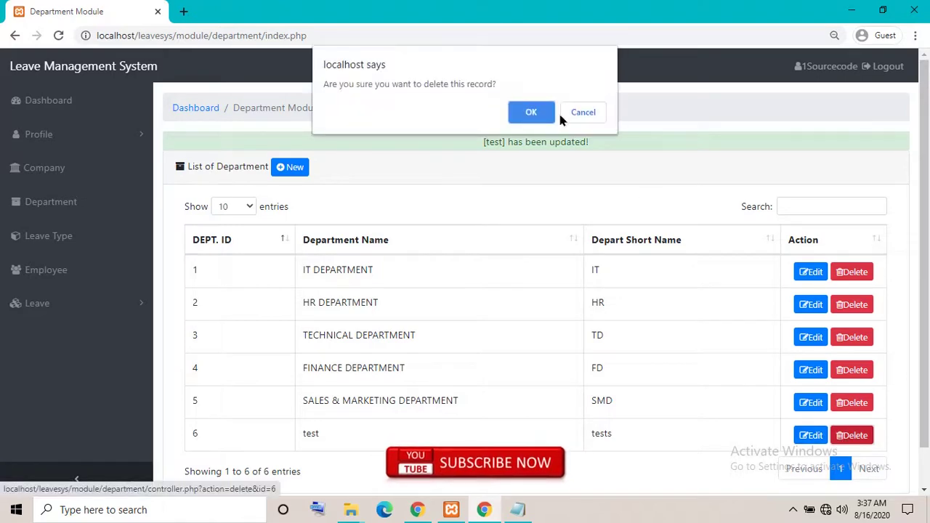
pyautogui.click(531, 112)
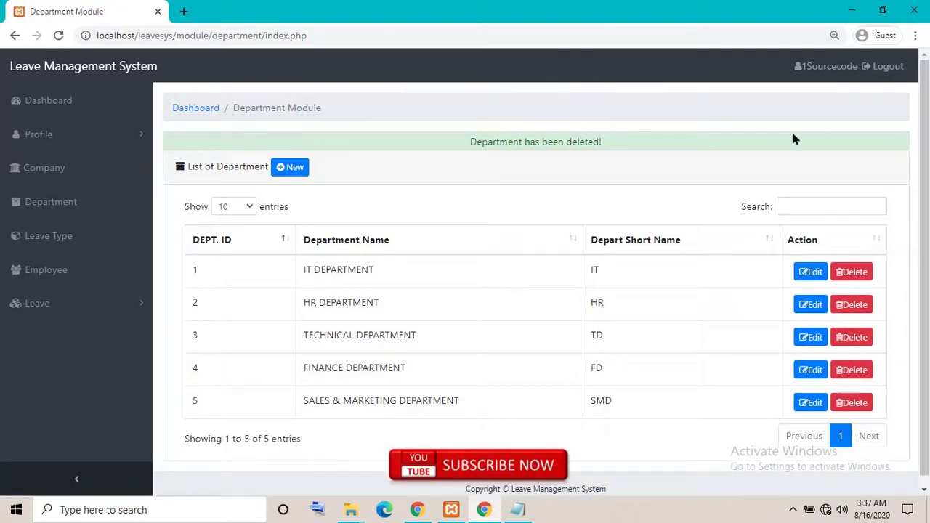
# Log out of the admin session and sign in as the test user with their e-mail and password
pyautogui.click(882, 66)
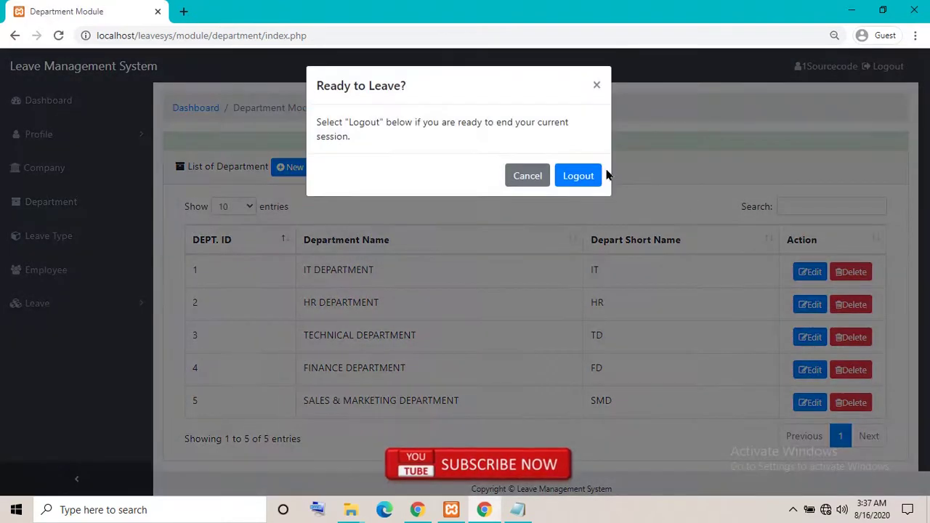
pyautogui.click(589, 181)
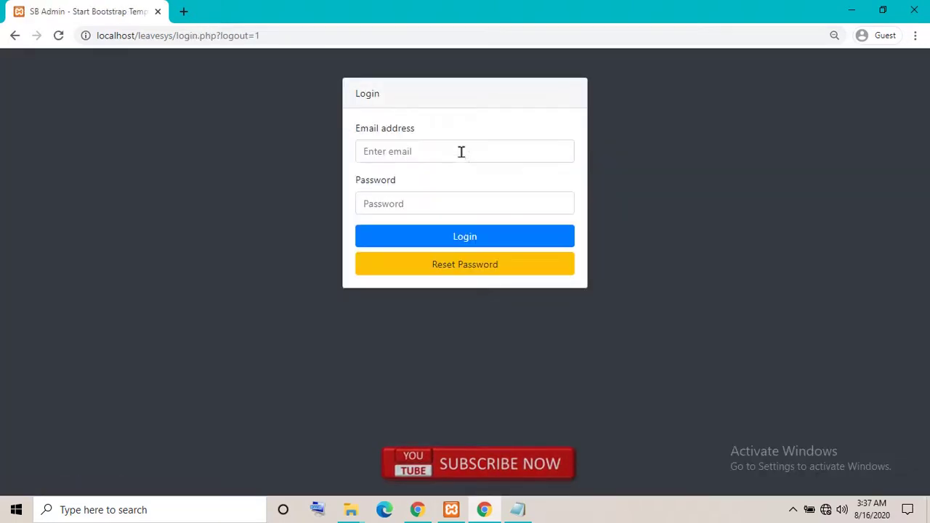
pyautogui.click(460, 151)
pyautogui.write('test@')
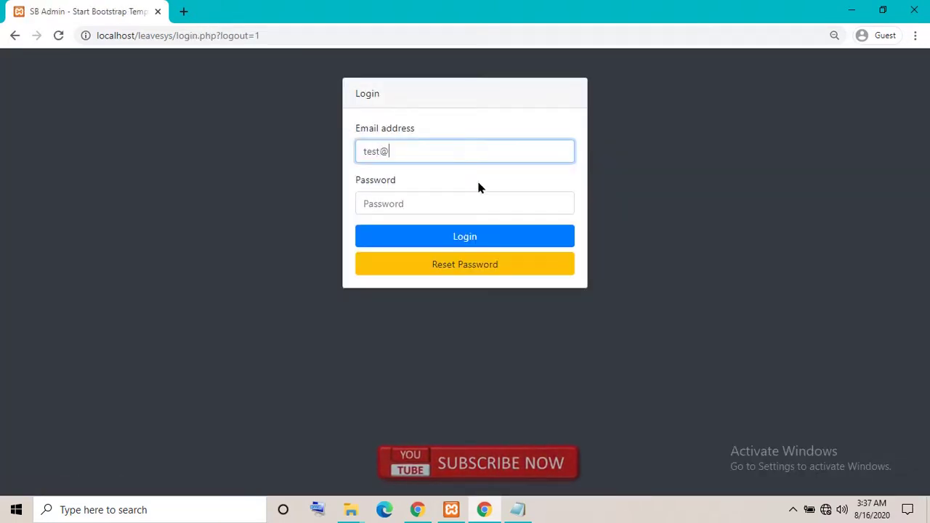
pyautogui.write('gmail.com')
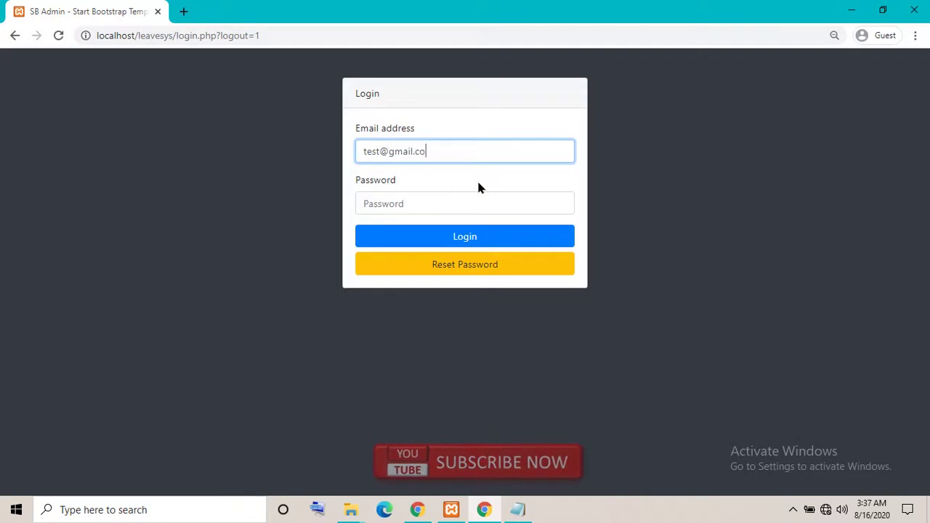
pyautogui.press('Tab')
pyautogui.write('1234')
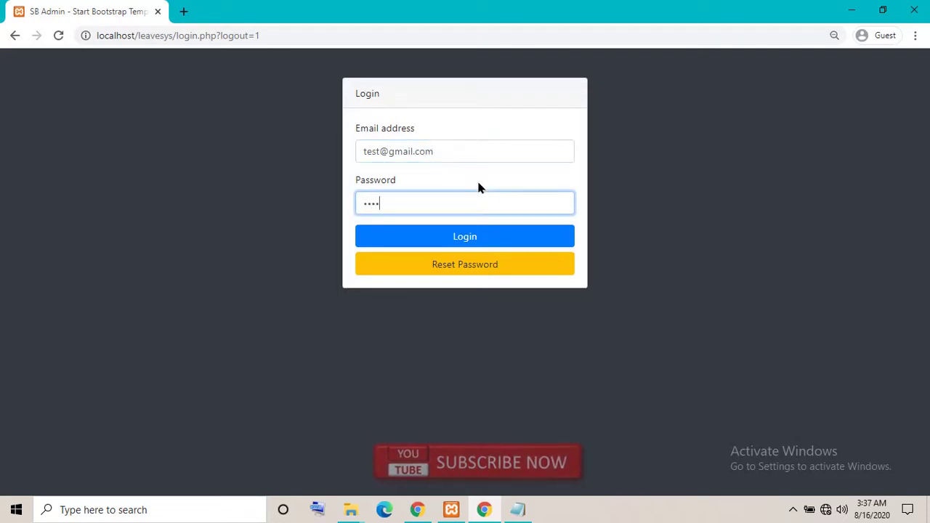
pyautogui.click(464, 240)
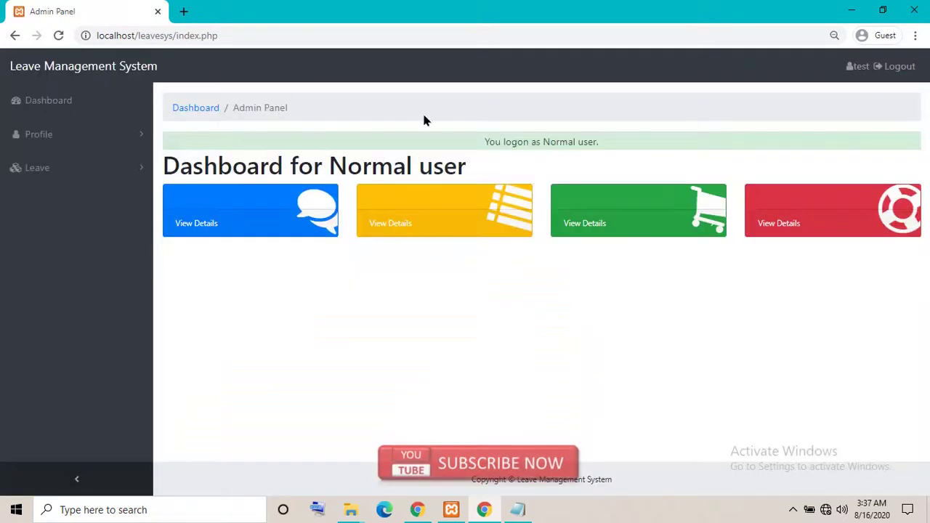
pyautogui.click(33, 135)
pyautogui.click(54, 240)
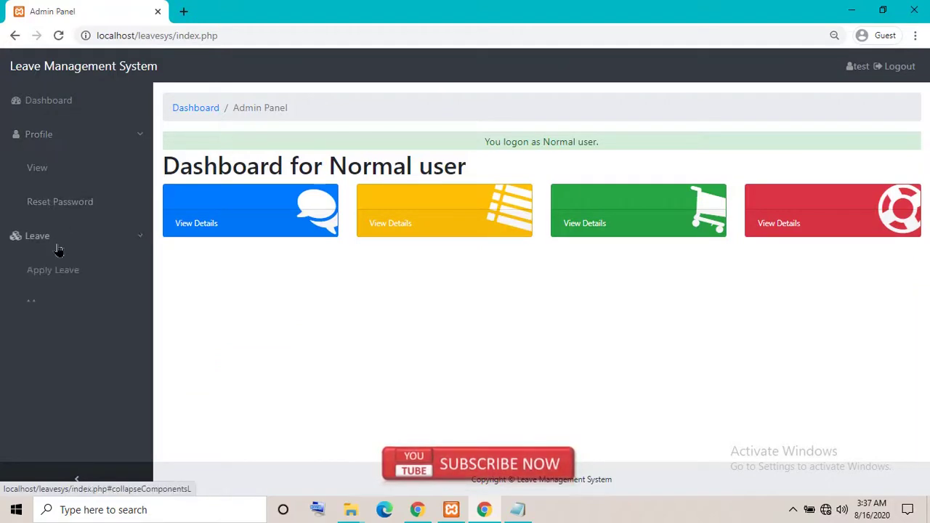
pyautogui.click(77, 309)
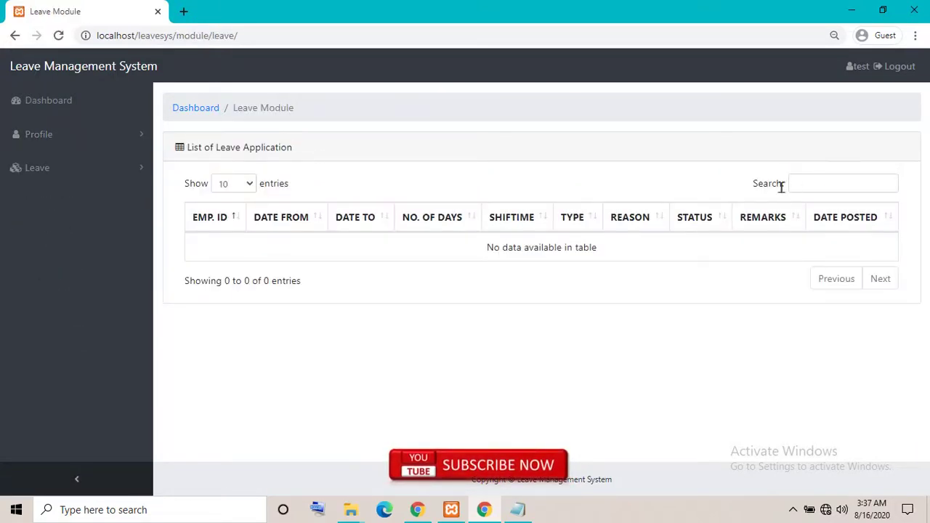
pyautogui.click(37, 169)
pyautogui.click(58, 237)
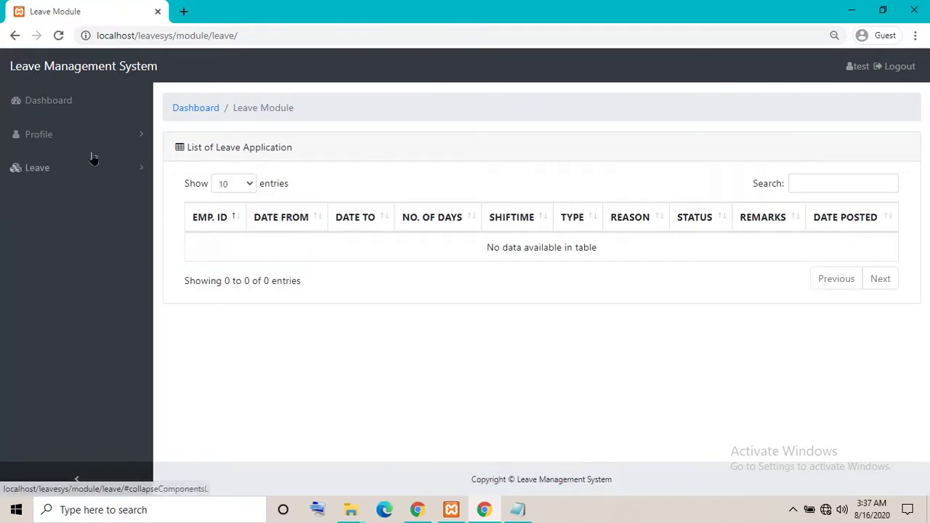
pyautogui.click(63, 134)
pyautogui.click(57, 181)
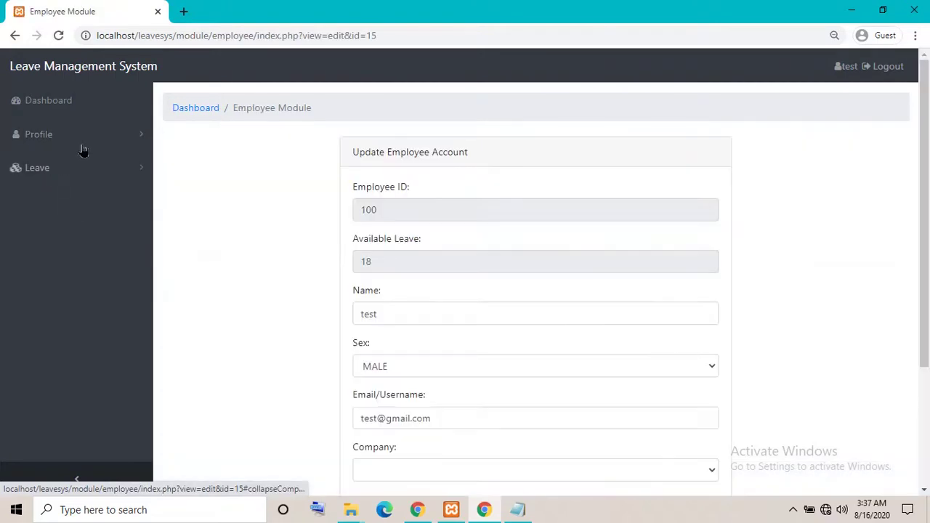
pyautogui.scroll(-3, 363, 196)
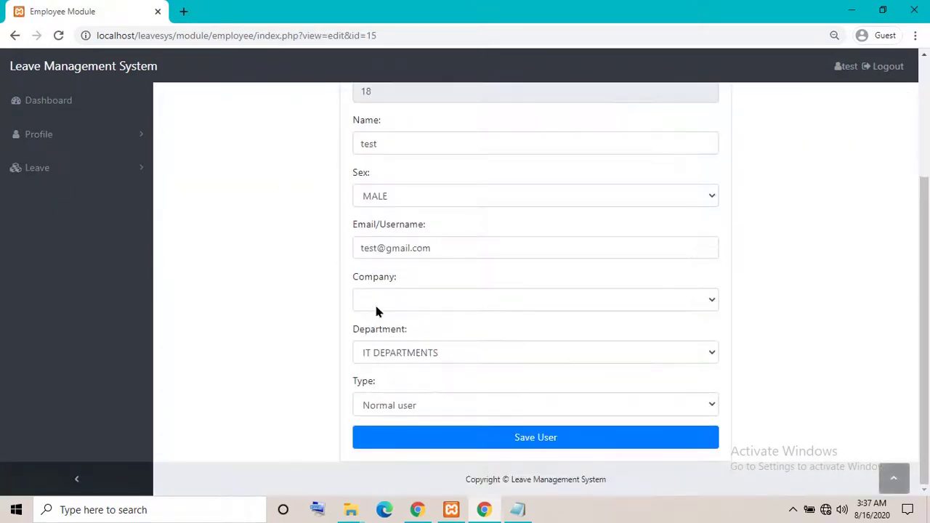
pyautogui.scroll(3, 349, 290)
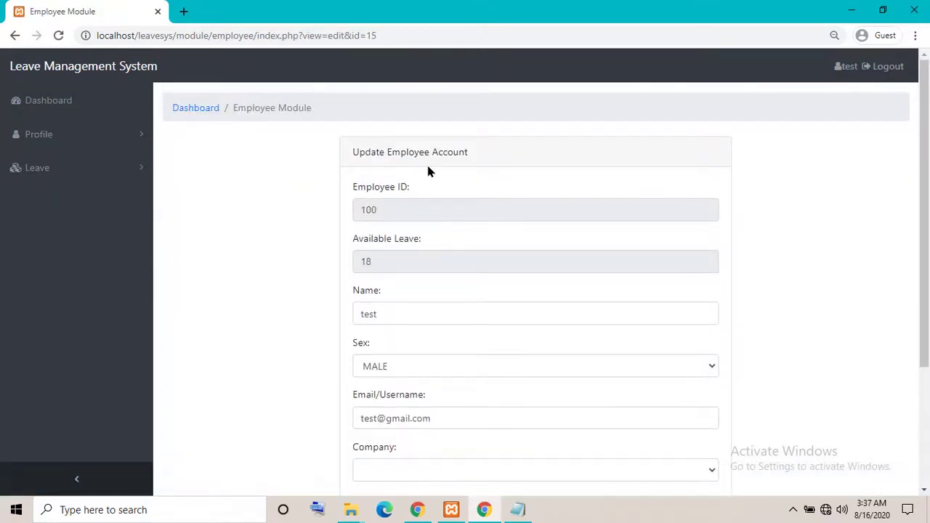
pyautogui.click(396, 209)
pyautogui.click(253, 250)
pyautogui.scroll(-3, 423, 304)
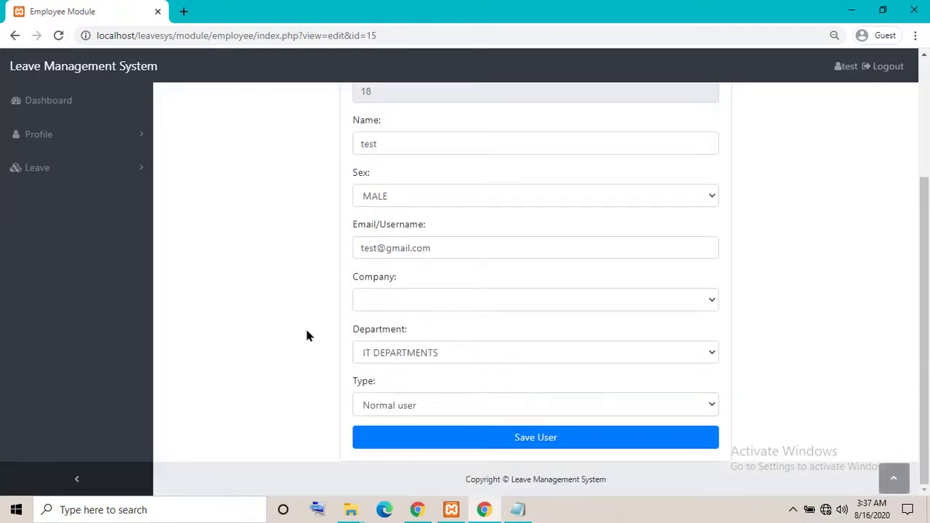
pyautogui.click(429, 405)
pyautogui.click(385, 436)
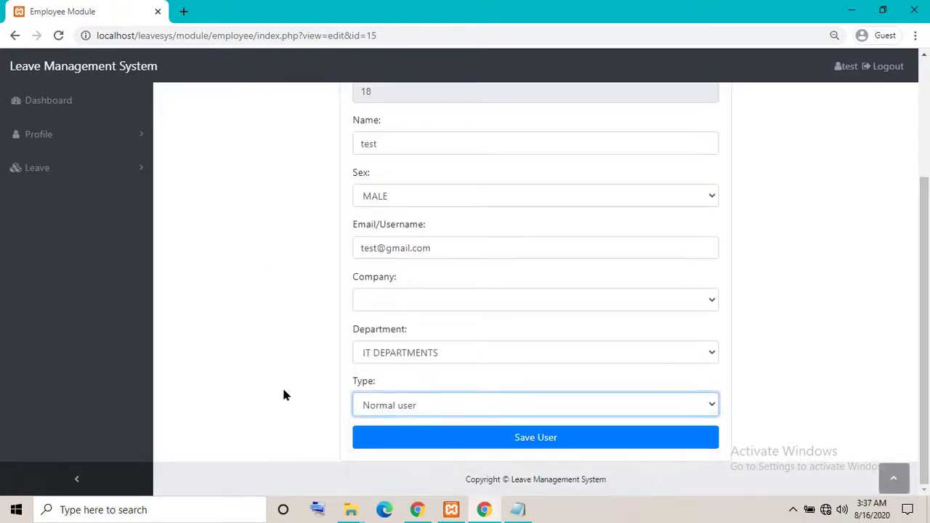
pyautogui.click(401, 404)
pyautogui.scroll(2, 294, 334)
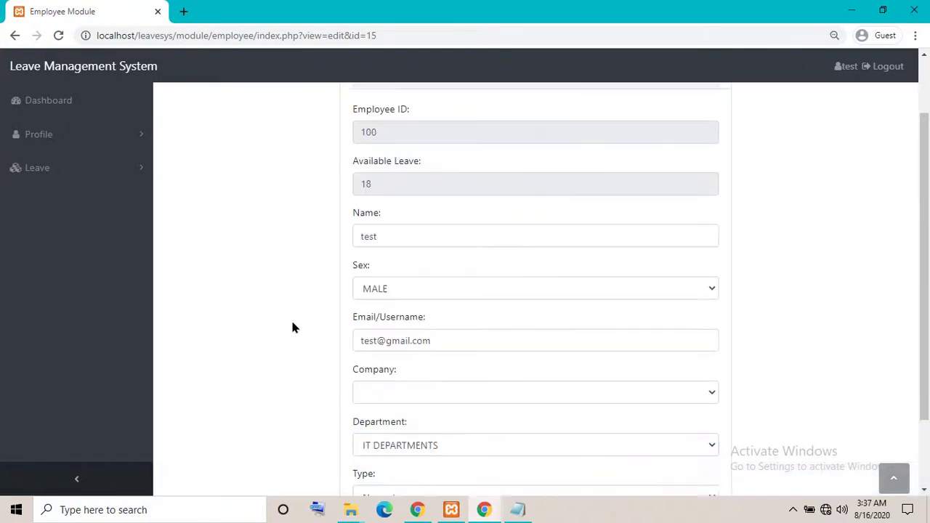
pyautogui.scroll(1, 292, 327)
pyautogui.click(58, 168)
pyautogui.click(54, 247)
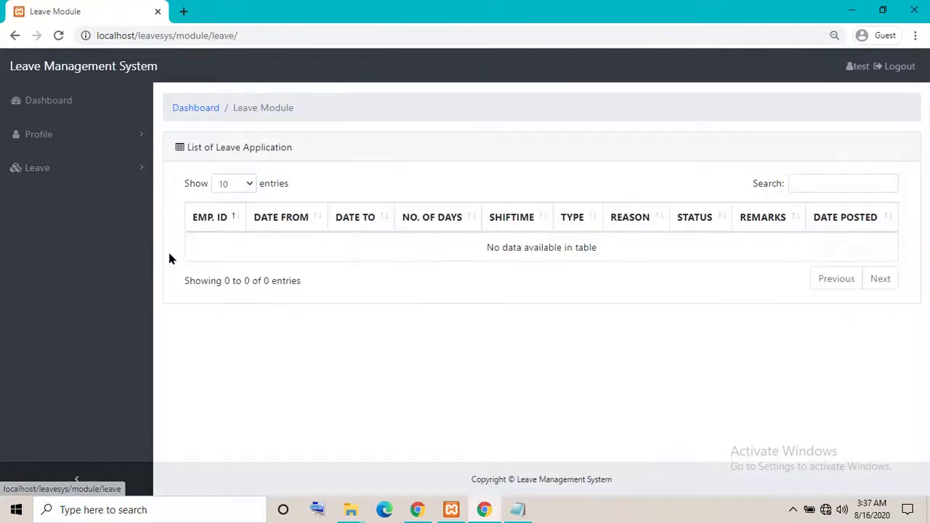
pyautogui.click(63, 106)
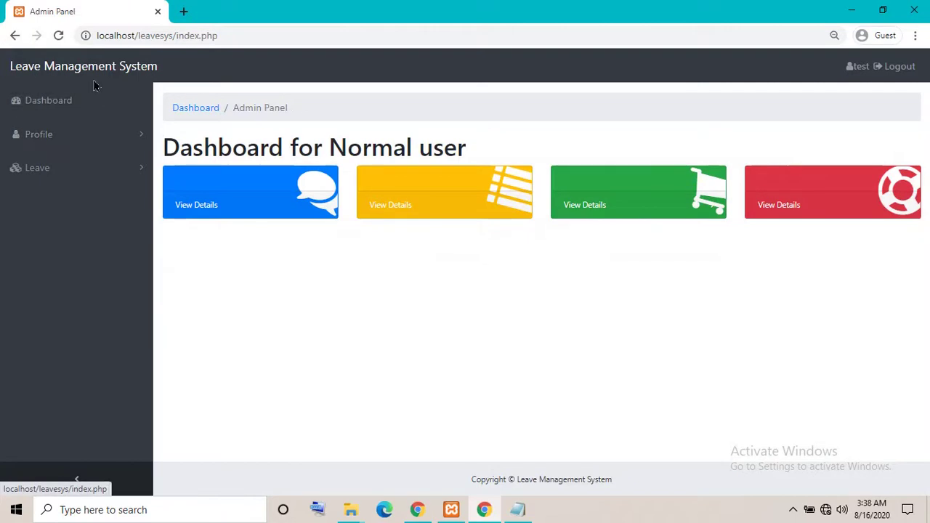
pyautogui.click(899, 67)
# Confirm logout, minimize Chrome, view the readme heading in Notepad, then minimize Notepad
pyautogui.click(587, 170)
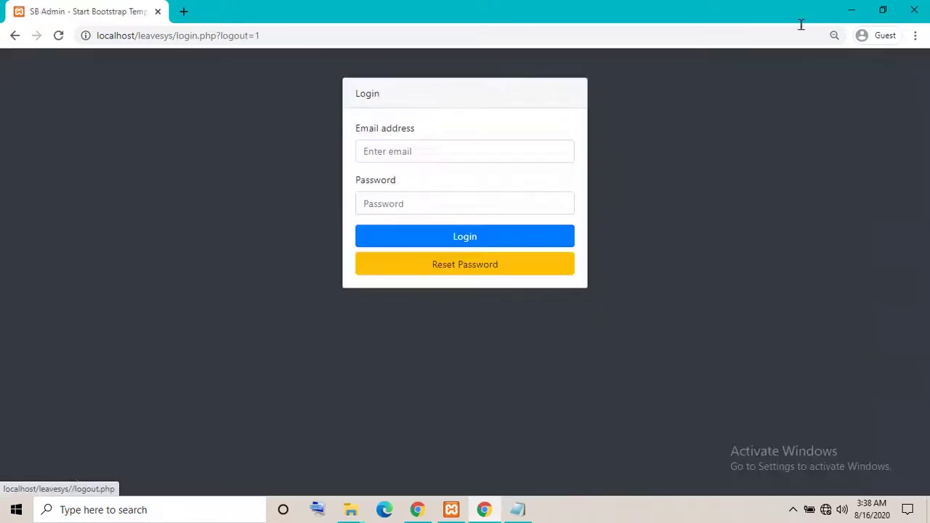
pyautogui.click(855, 10)
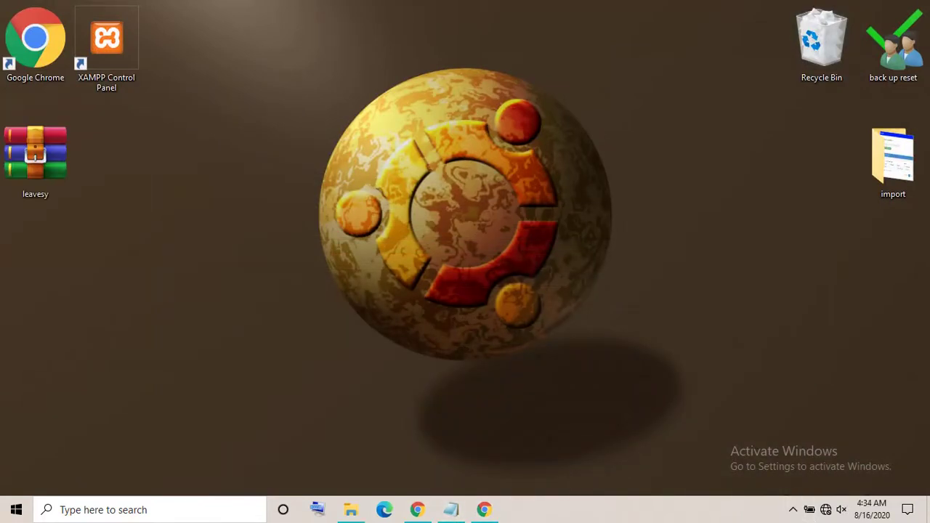
pyautogui.click(451, 509)
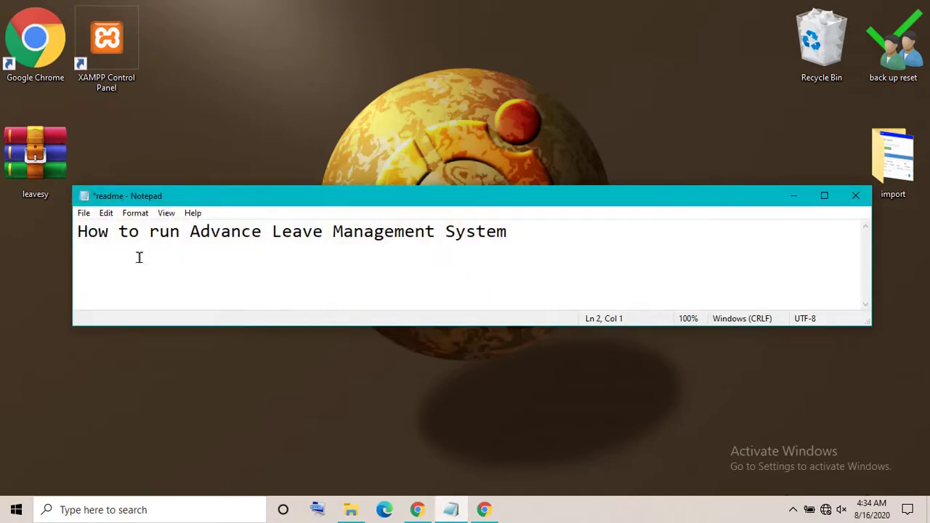
pyautogui.moveTo(82, 231); pyautogui.dragTo(531, 228)
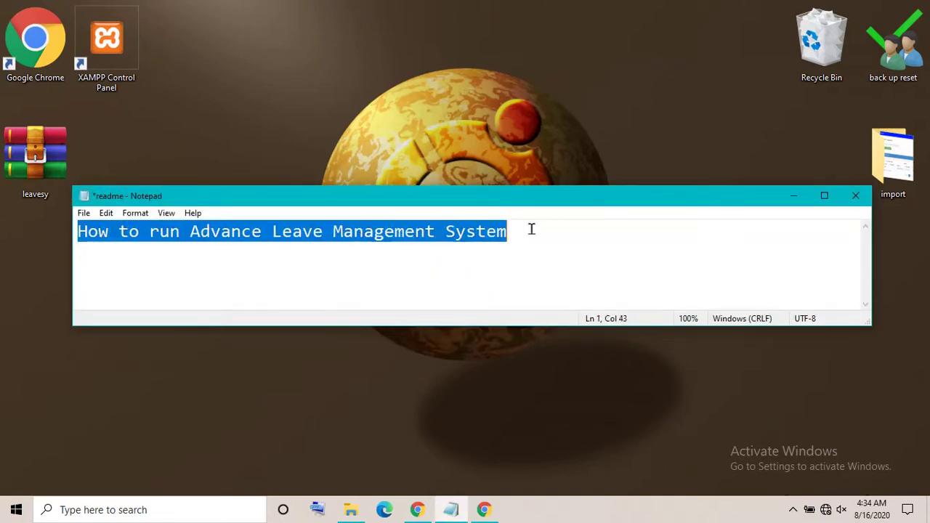
pyautogui.click(531, 229)
pyautogui.click(791, 197)
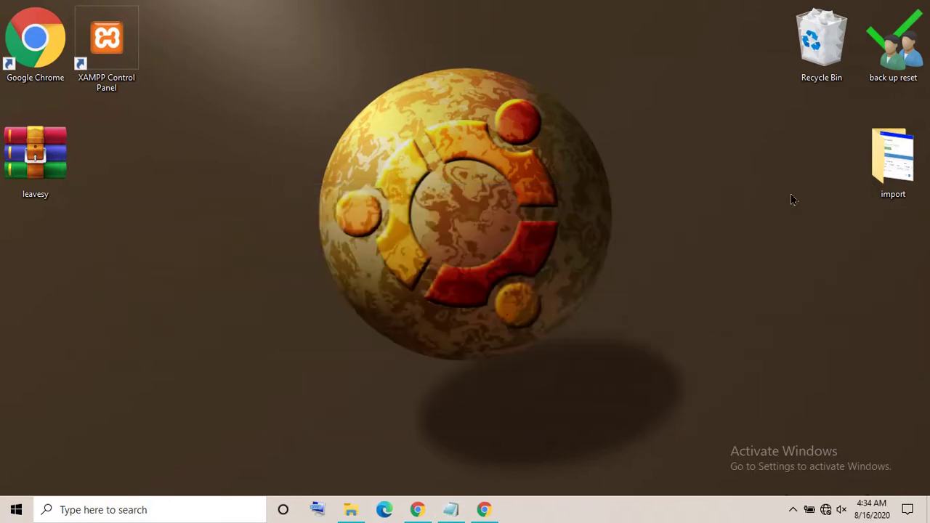
# Launch XAMPP Control Panel and start the Apache and MySQL servers
pyautogui.rightClick(105, 37)
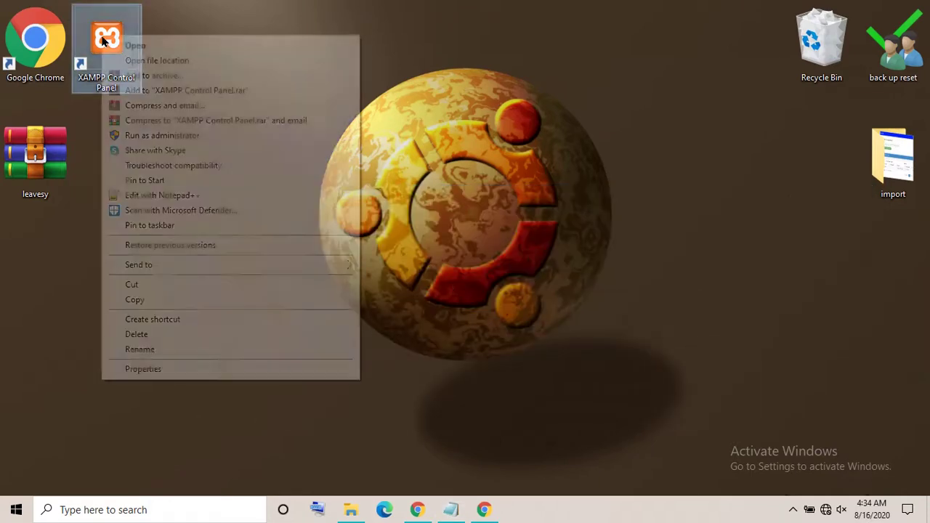
pyautogui.click(120, 46)
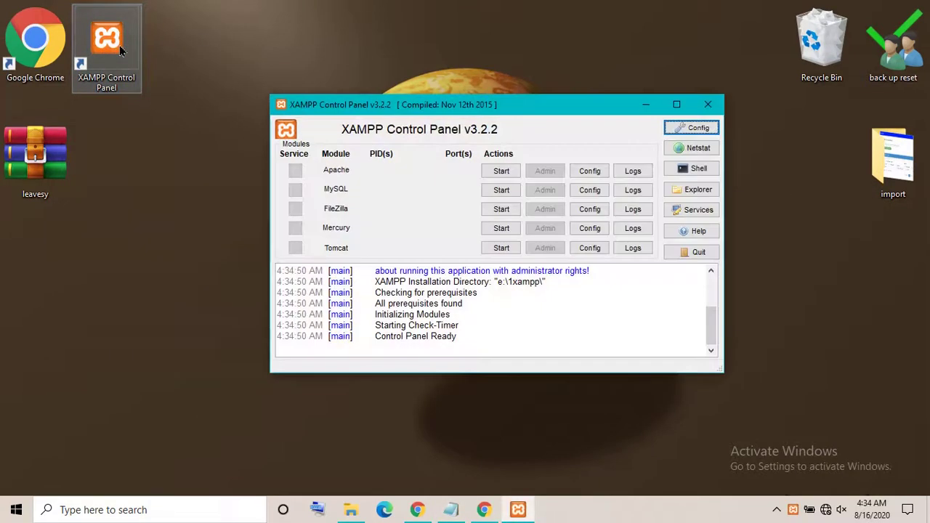
pyautogui.click(494, 172)
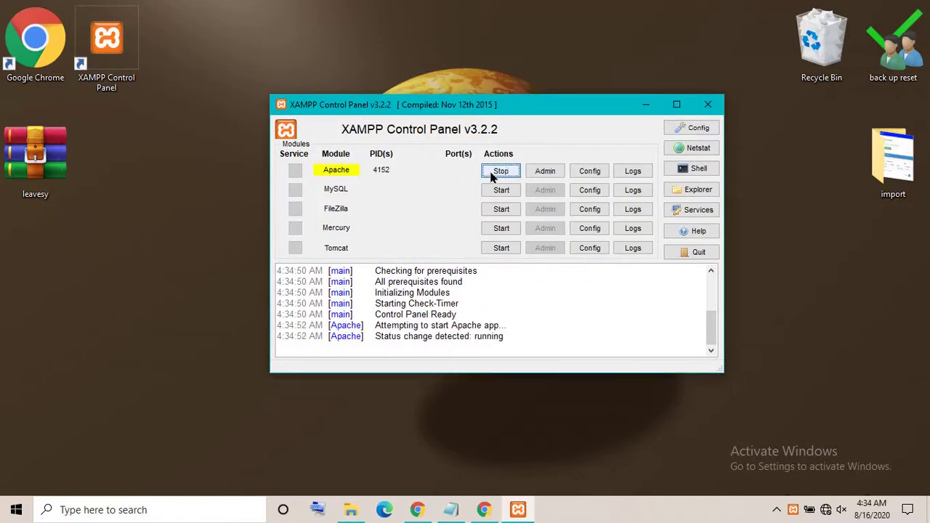
pyautogui.click(498, 191)
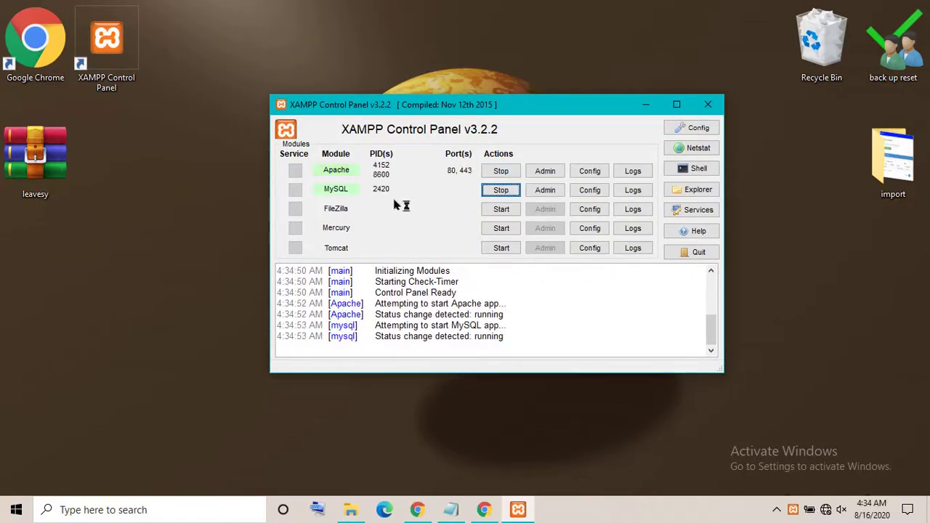
# Extract the leavesy archive into a leavesy folder on the desktop and minimize XAMPP
pyautogui.rightClick(36, 163)
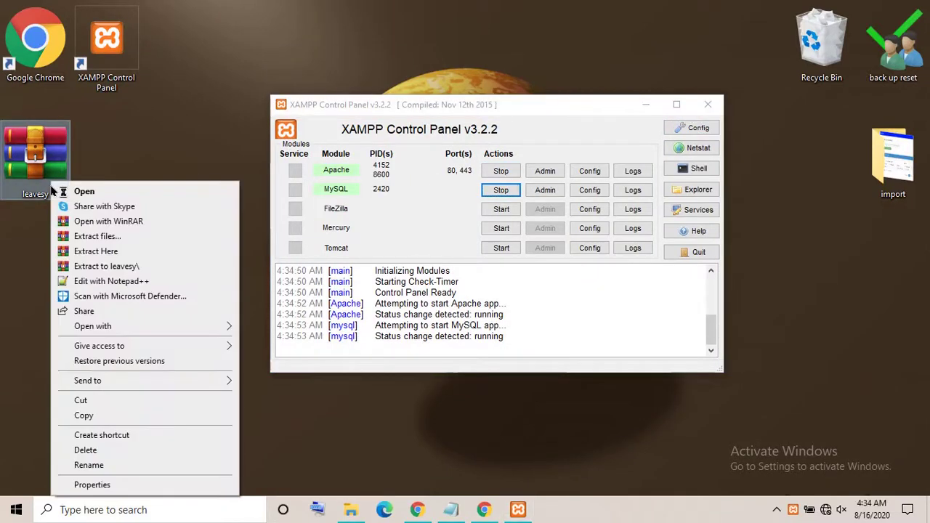
pyautogui.click(85, 251)
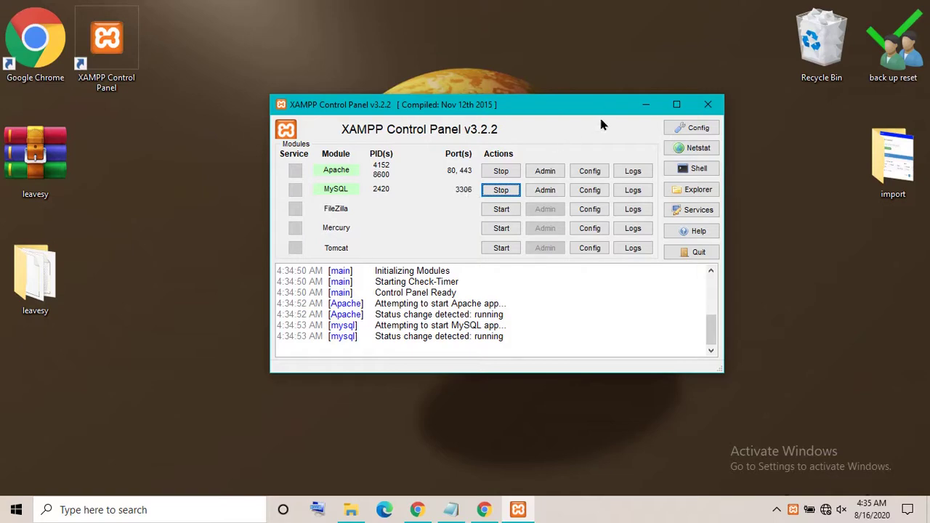
pyautogui.click(645, 104)
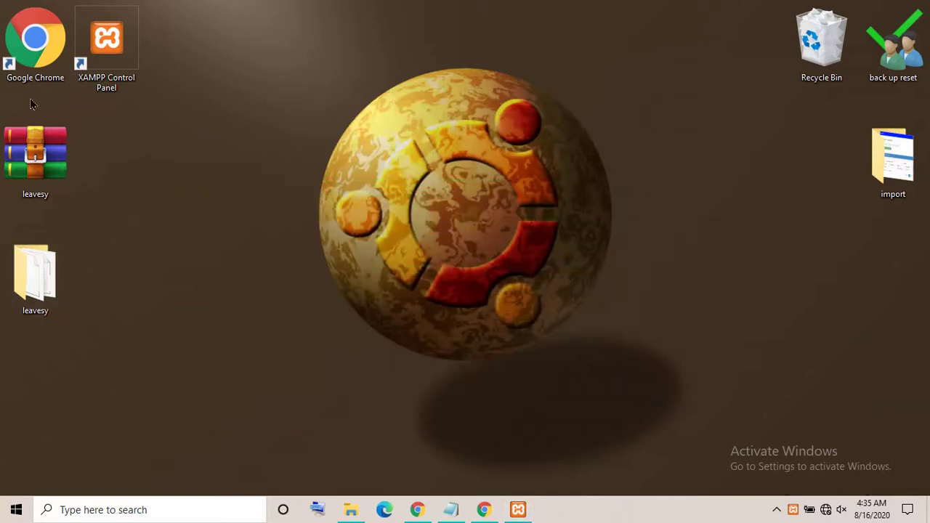
# Open a Chrome window and rewrite the readme note as 'type localhost any Browser'
pyautogui.click(484, 509)
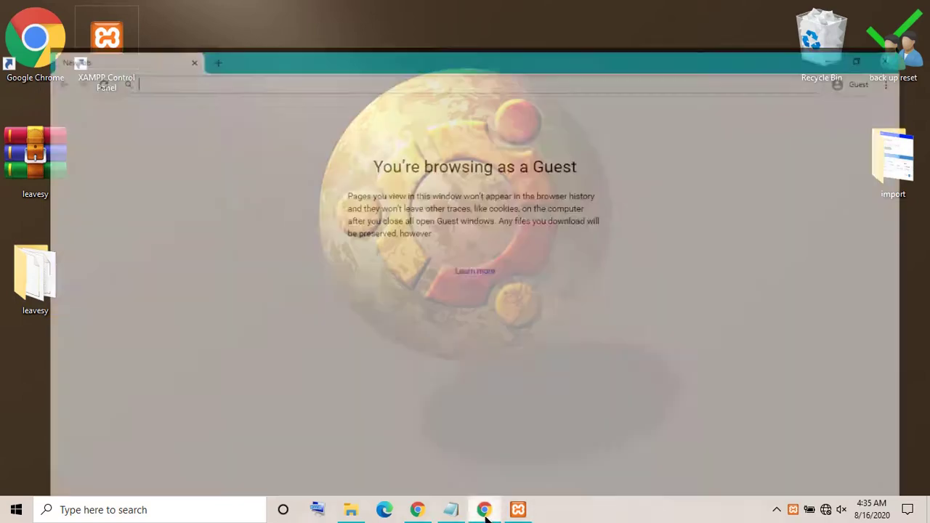
pyautogui.click(452, 509)
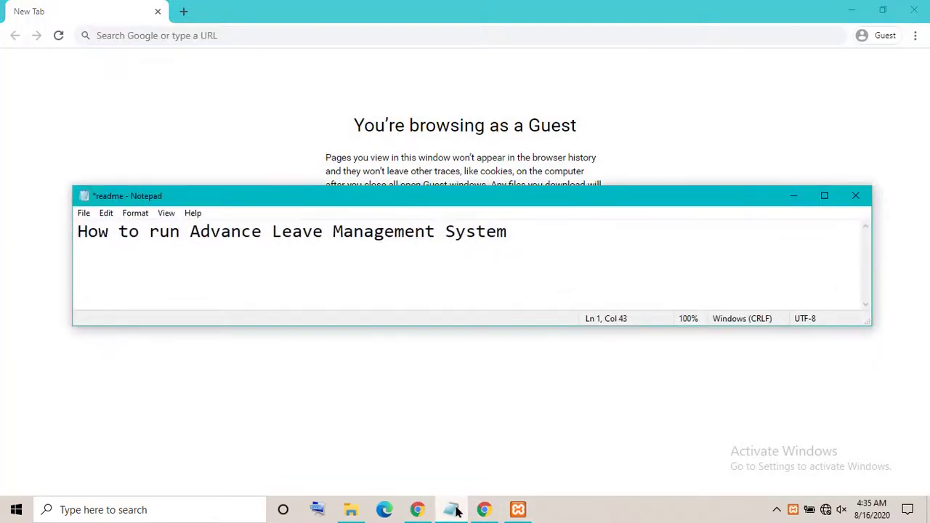
pyautogui.hotkey('ctrl', 'a')
pyautogui.press('Delete')
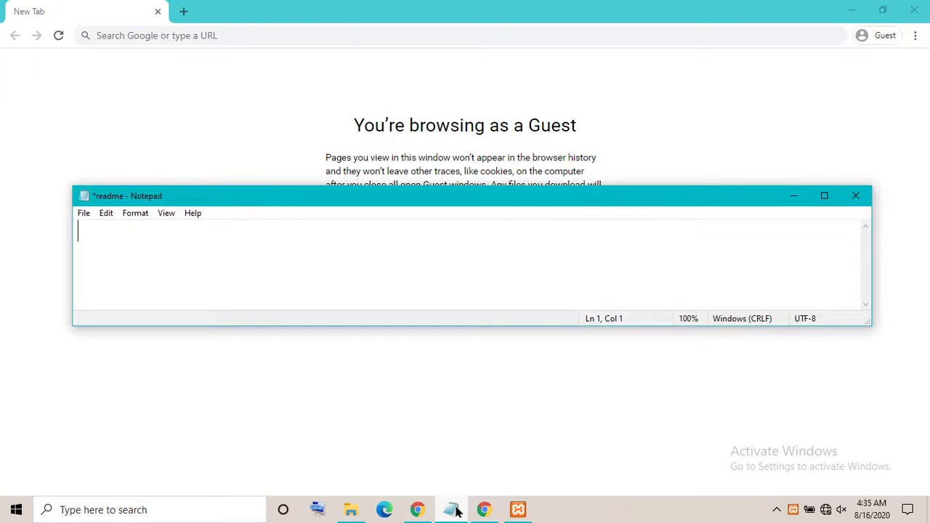
pyautogui.write('type local')
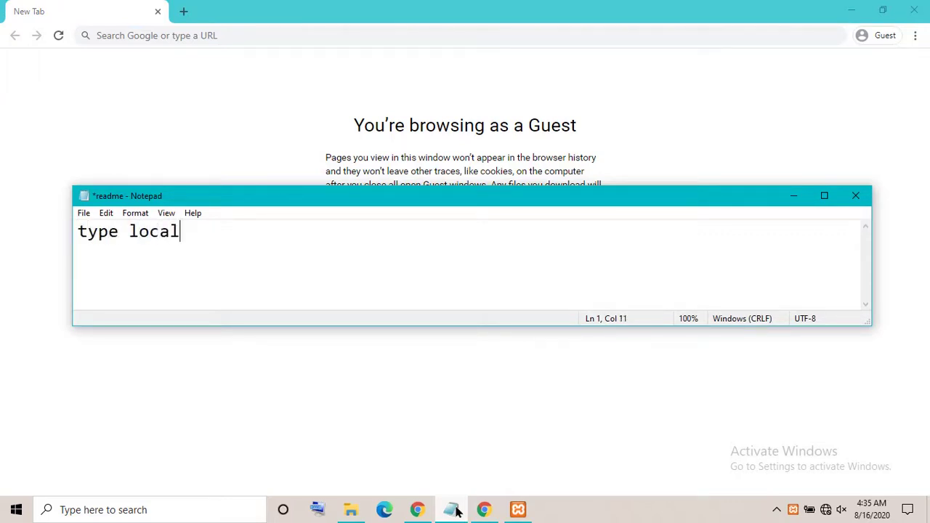
pyautogui.write('host a')
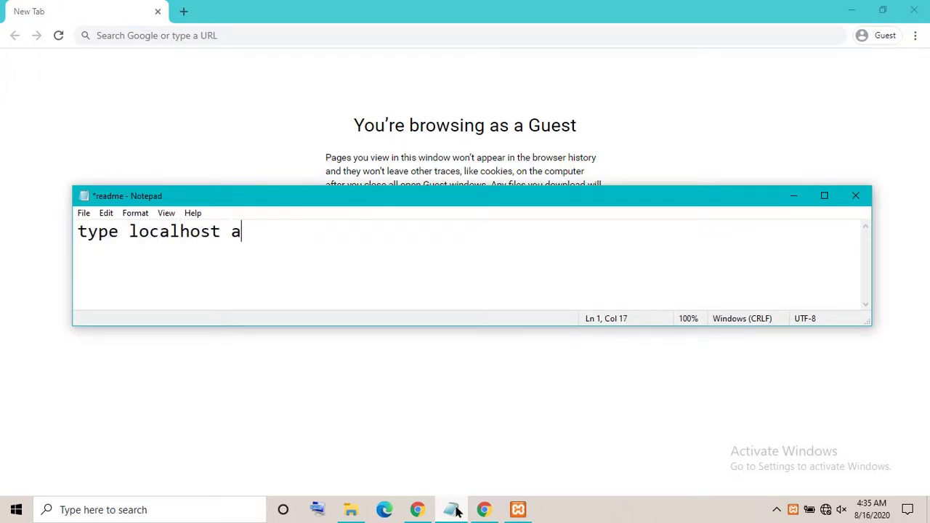
pyautogui.write('nyh')
pyautogui.press('BackSpace')
pyautogui.press('BackSpace')
pyautogui.press('BackSpace')
pyautogui.write('y Browser')
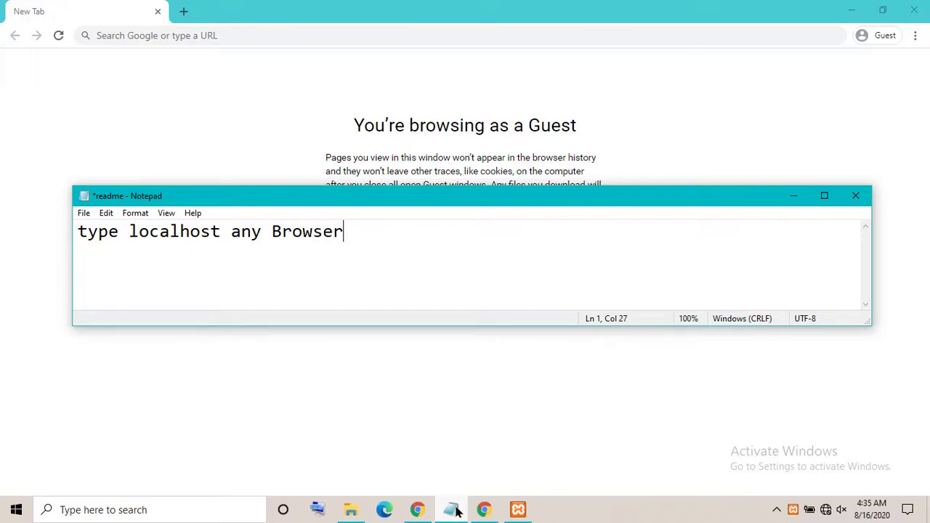
pyautogui.click(208, 33)
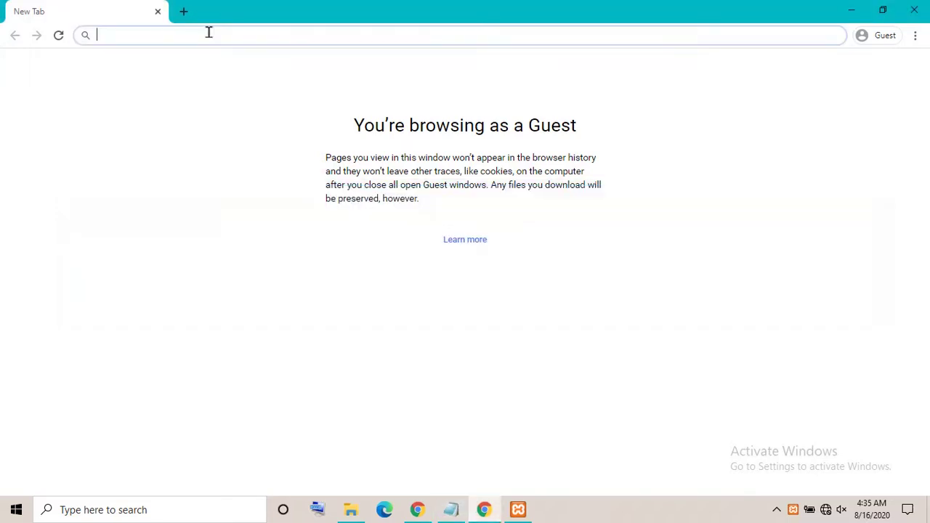
# Load localhost, open phpMyAdmin's New database page, focus the name box, then minimize Chrome
pyautogui.write('localhost')
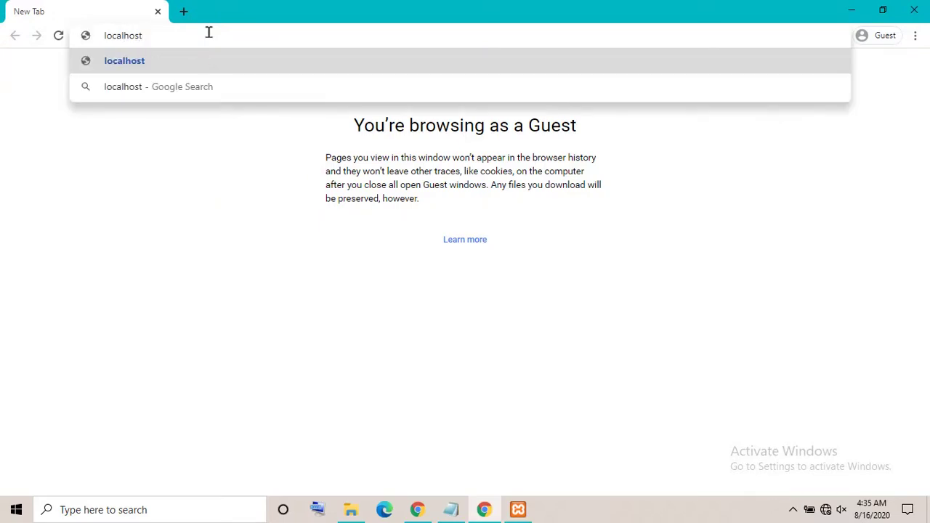
pyautogui.press('Return')
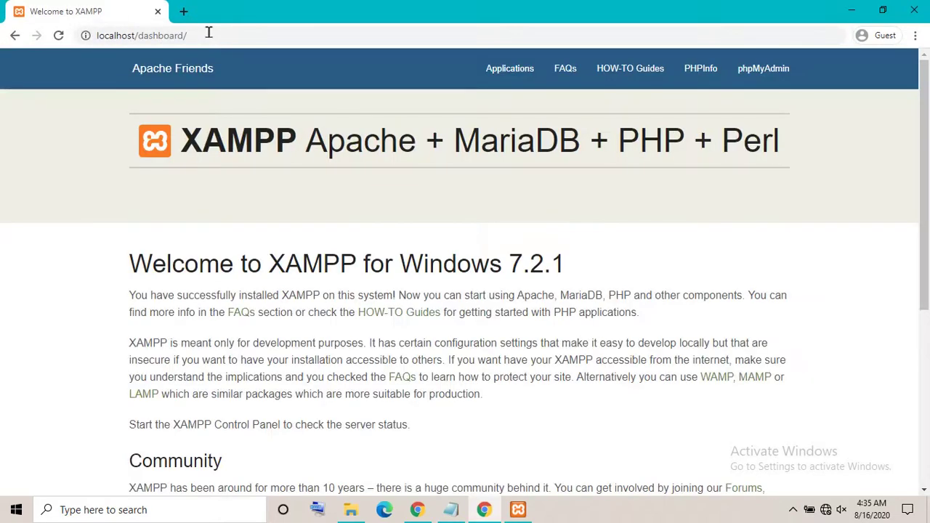
pyautogui.click(738, 84)
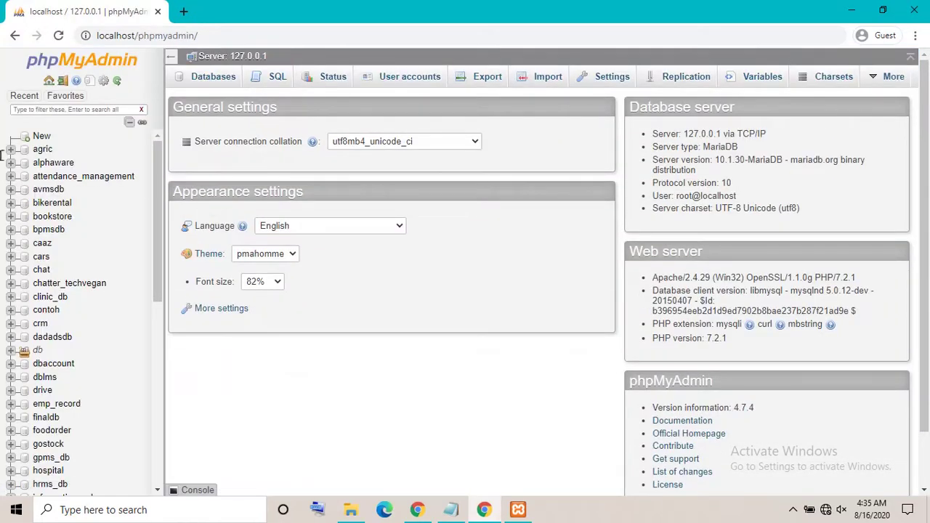
pyautogui.click(37, 138)
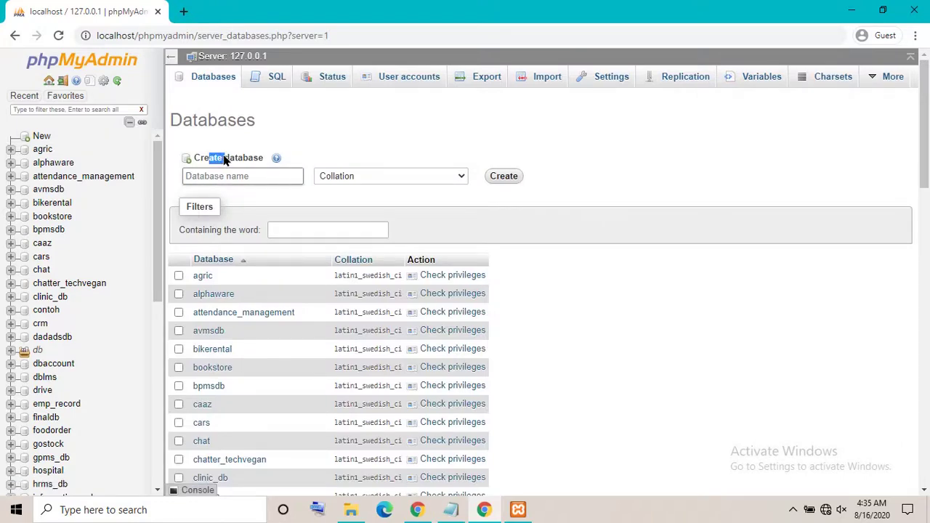
pyautogui.click(239, 173)
pyautogui.click(860, 13)
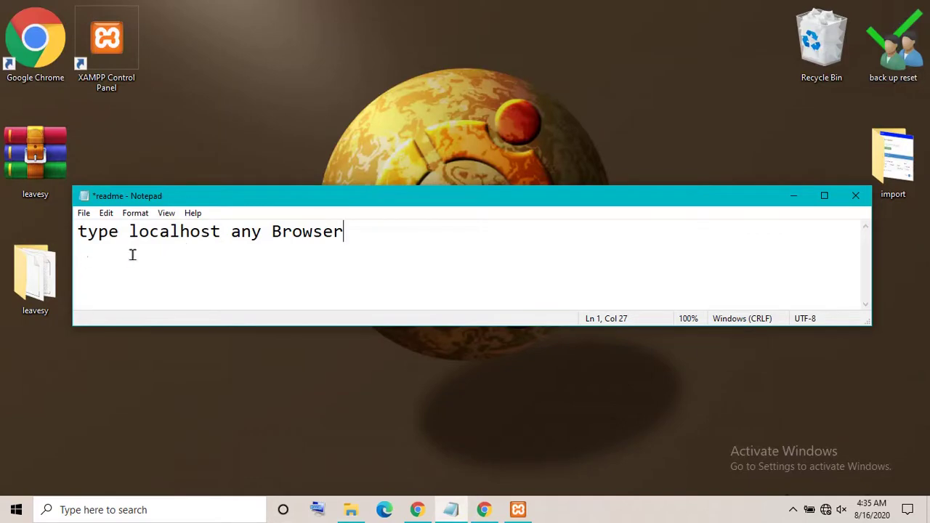
# Open the readme in the leavesy folder, review the admin login details, and close it
pyautogui.click(791, 194)
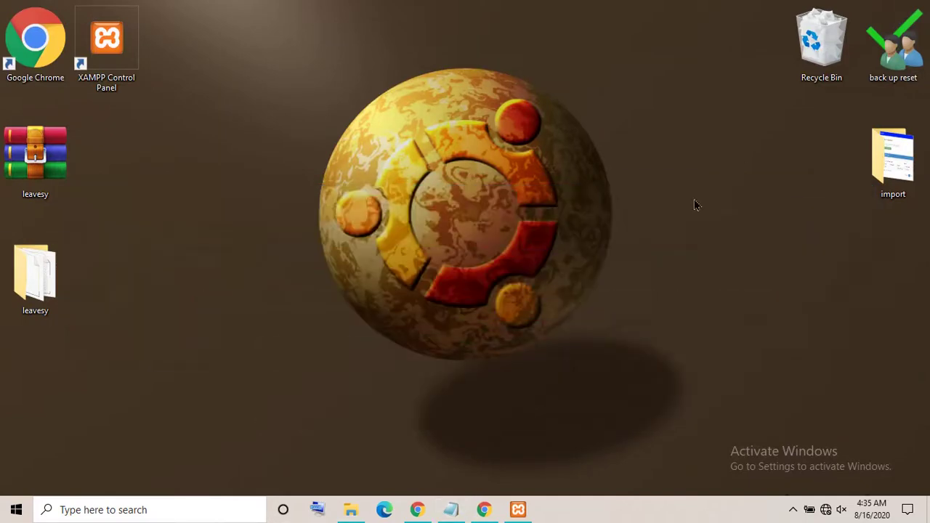
pyautogui.doubleClick(51, 279)
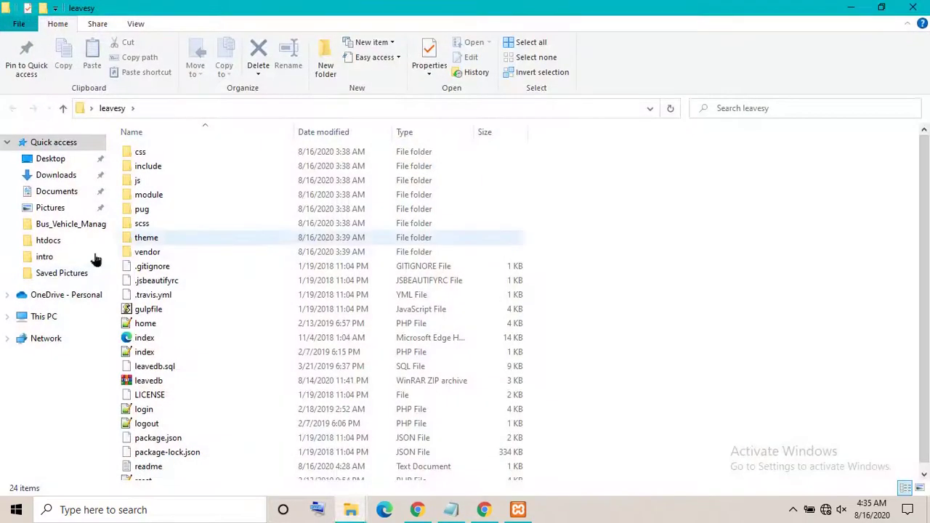
pyautogui.scroll(-1, 835, 262)
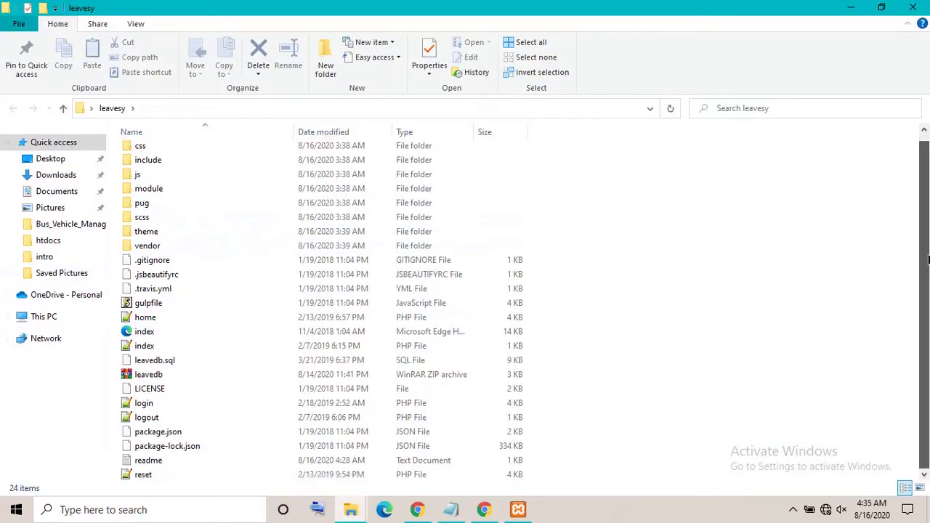
pyautogui.doubleClick(154, 459)
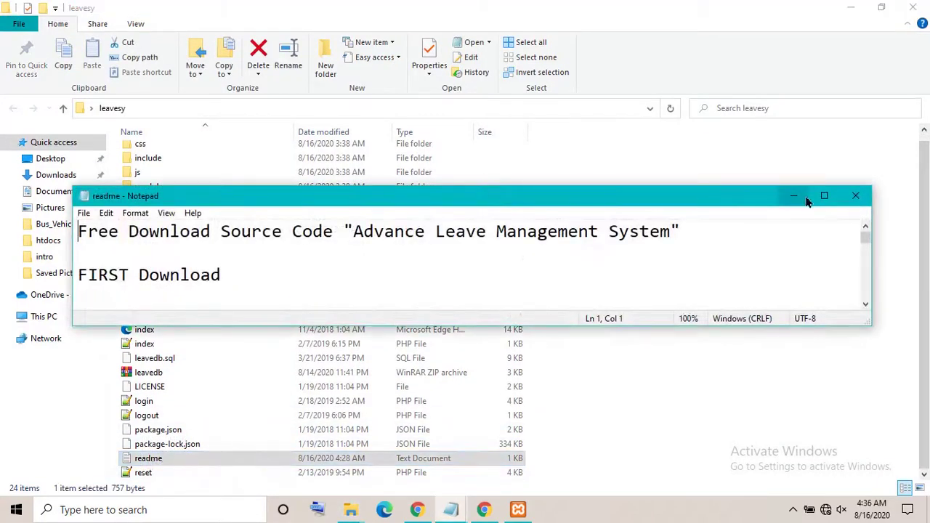
pyautogui.click(823, 195)
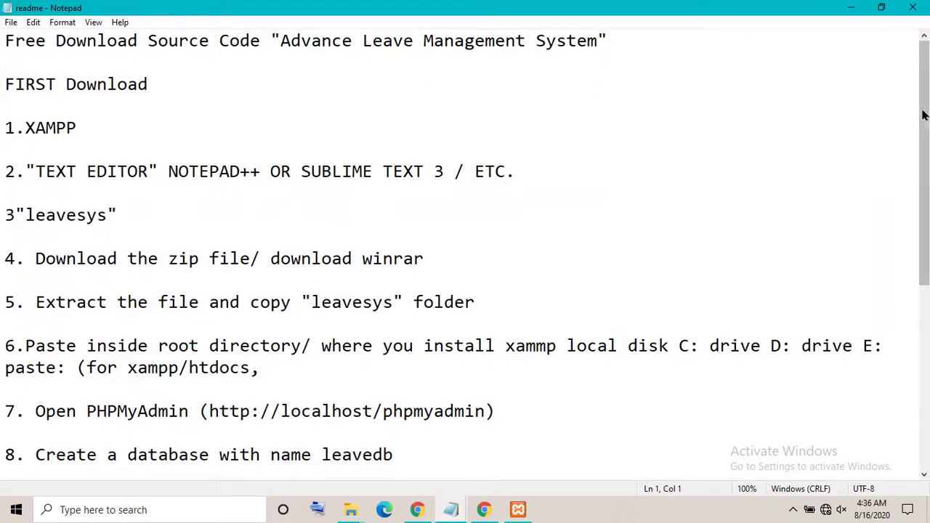
pyautogui.scroll(-4, 840, 172)
pyautogui.scroll(-1, 924, 261)
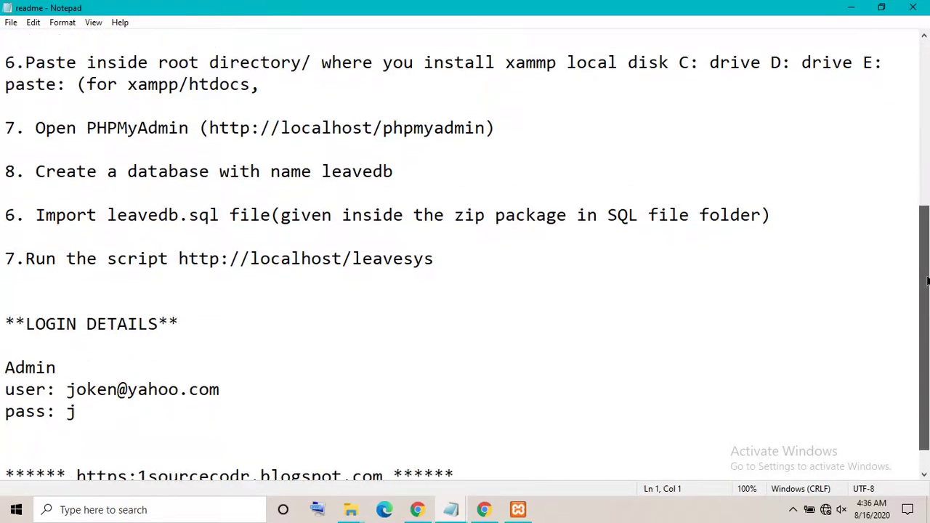
pyautogui.moveTo(66, 392); pyautogui.dragTo(88, 418)
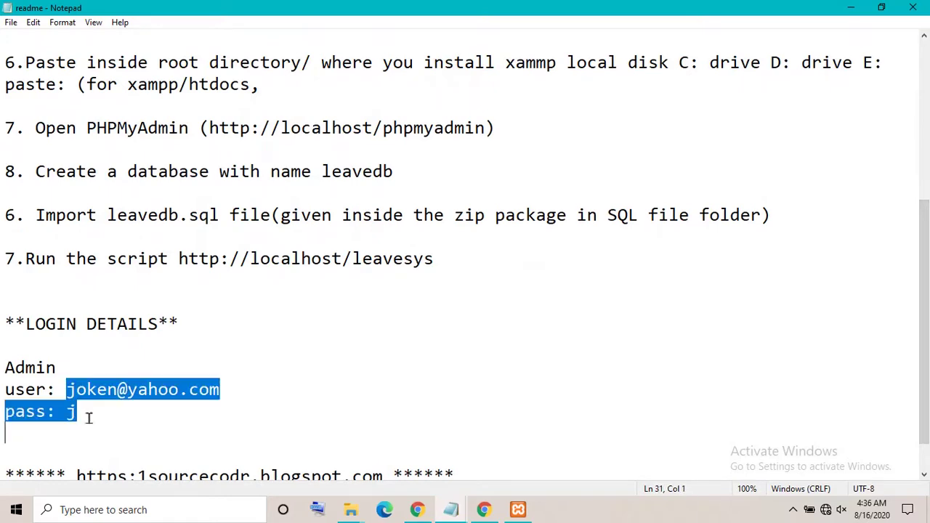
pyautogui.click(116, 444)
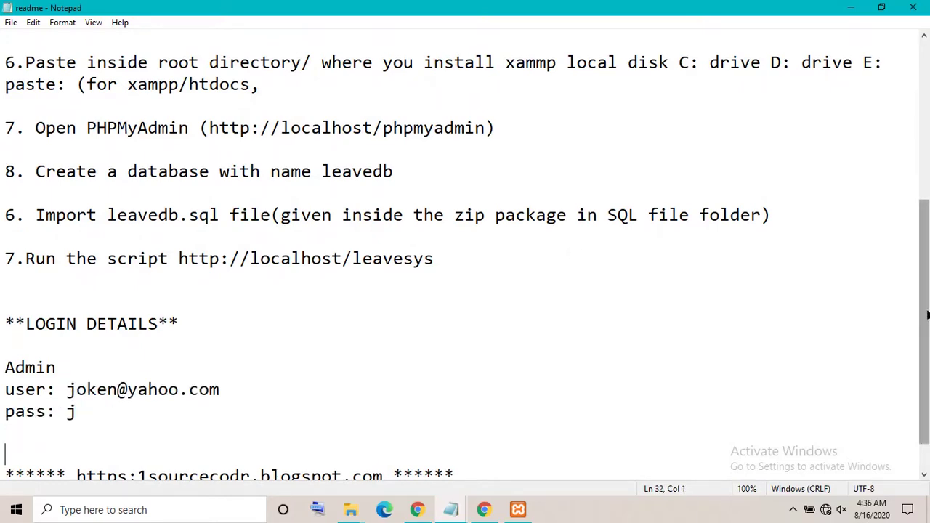
pyautogui.moveTo(927, 314); pyautogui.dragTo(927, 344)
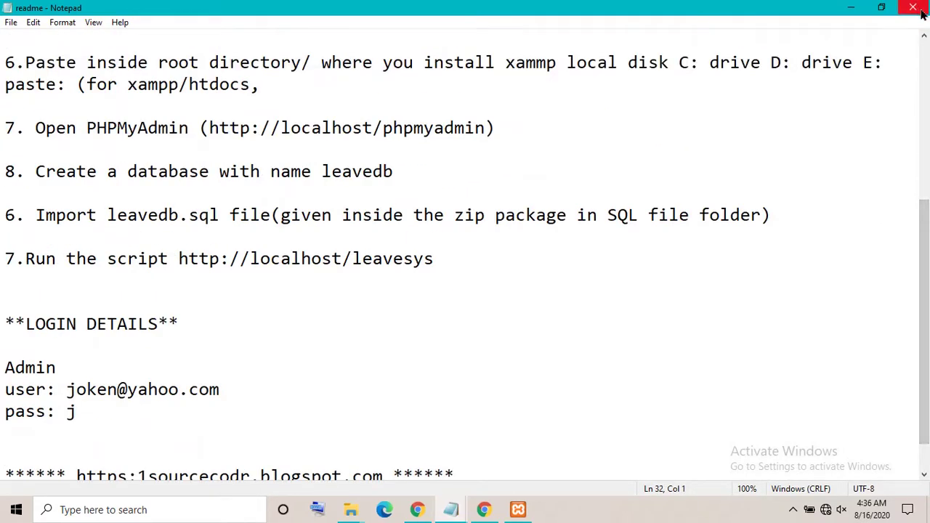
pyautogui.click(912, 8)
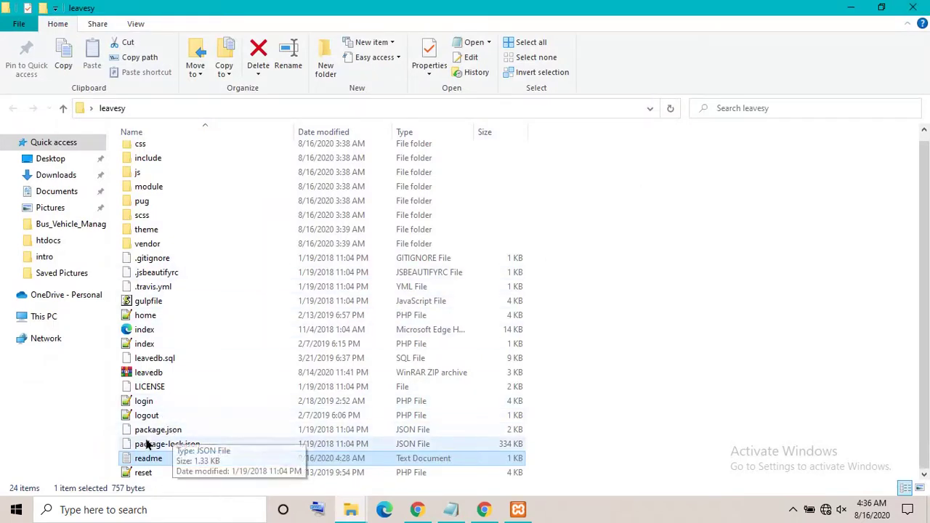
# Copy the name 'leavedb' from the leavedb.sql file's rename box
pyautogui.click(164, 363)
pyautogui.rightClick(164, 368)
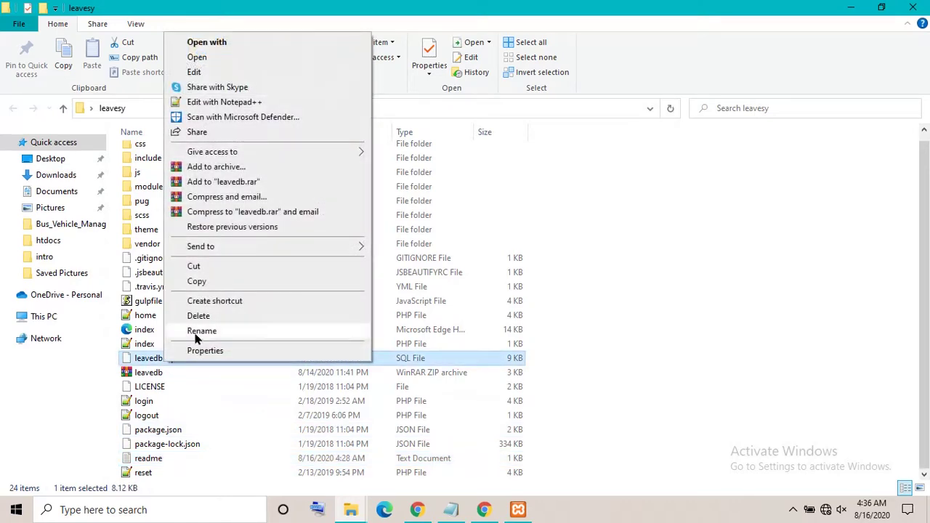
pyautogui.click(198, 331)
pyautogui.rightClick(155, 358)
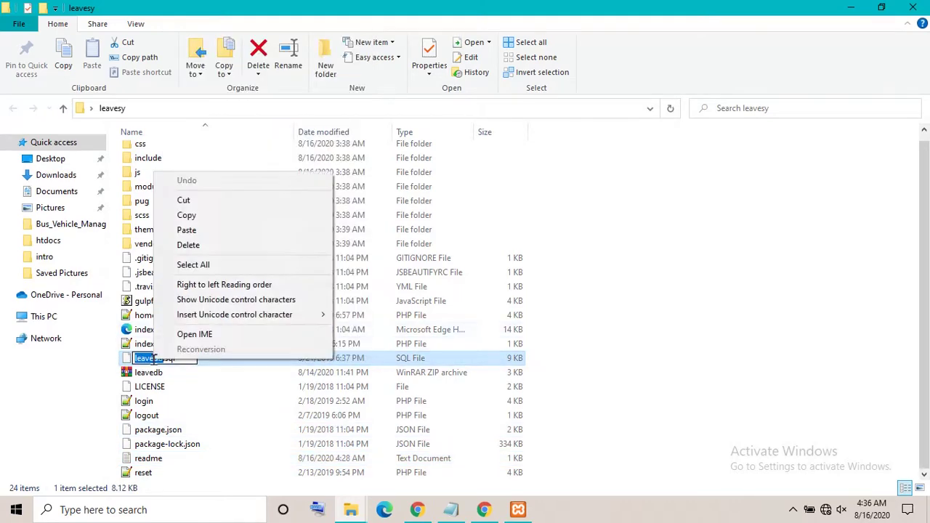
pyautogui.click(189, 215)
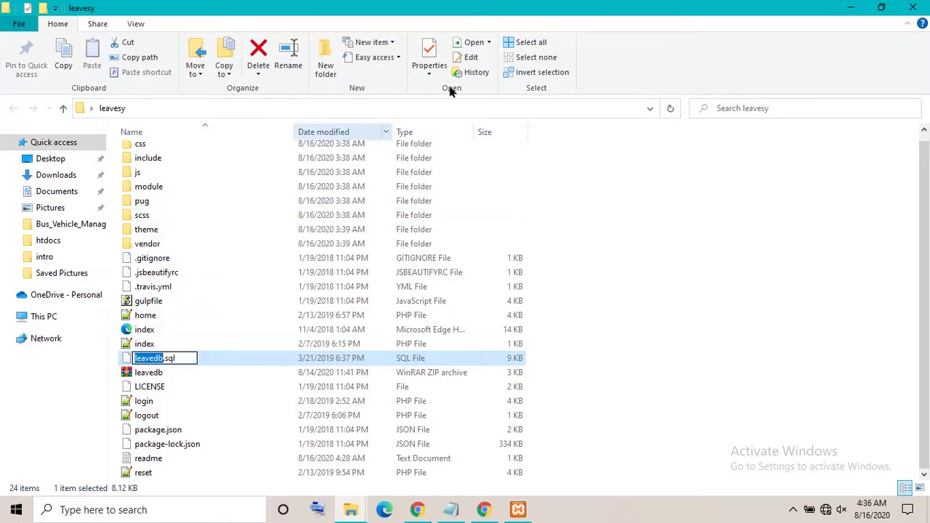
pyautogui.click(848, 8)
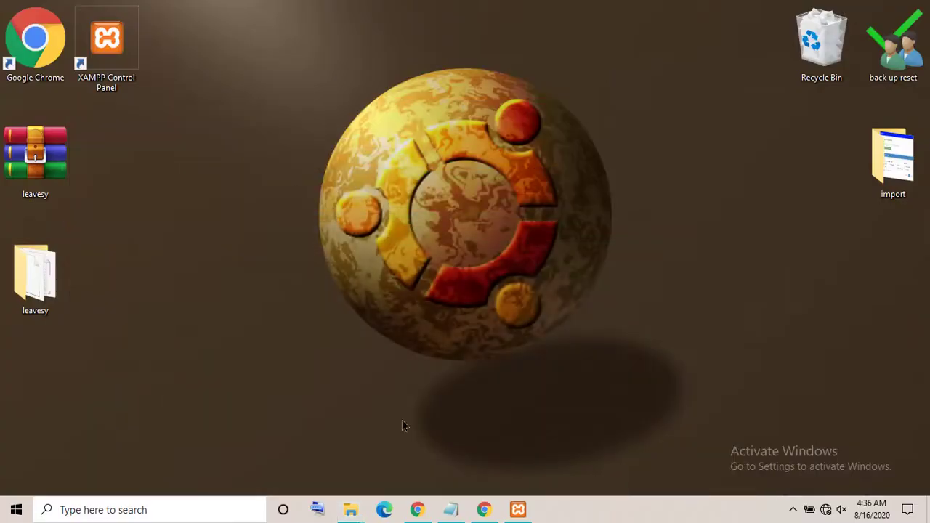
# Paste 'leavedb' as the new database name in phpMyAdmin and create it
pyautogui.click(483, 509)
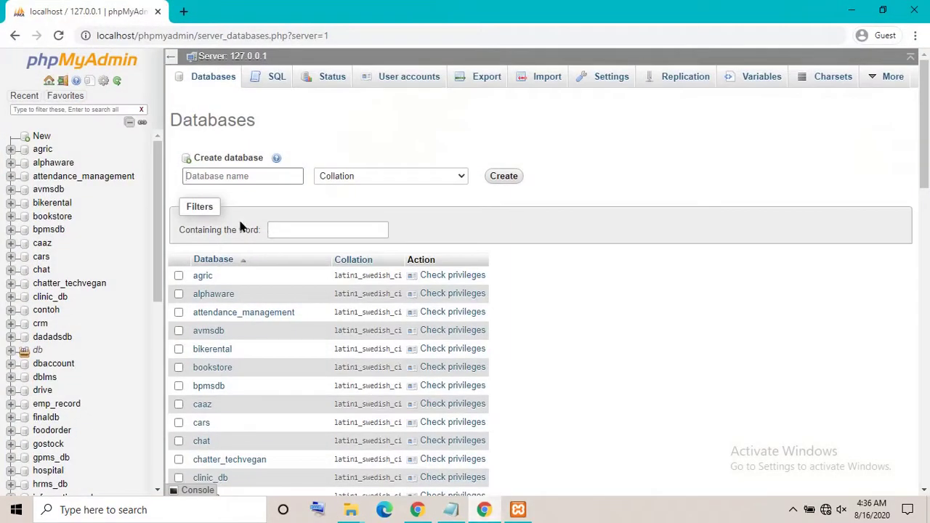
pyautogui.rightClick(223, 170)
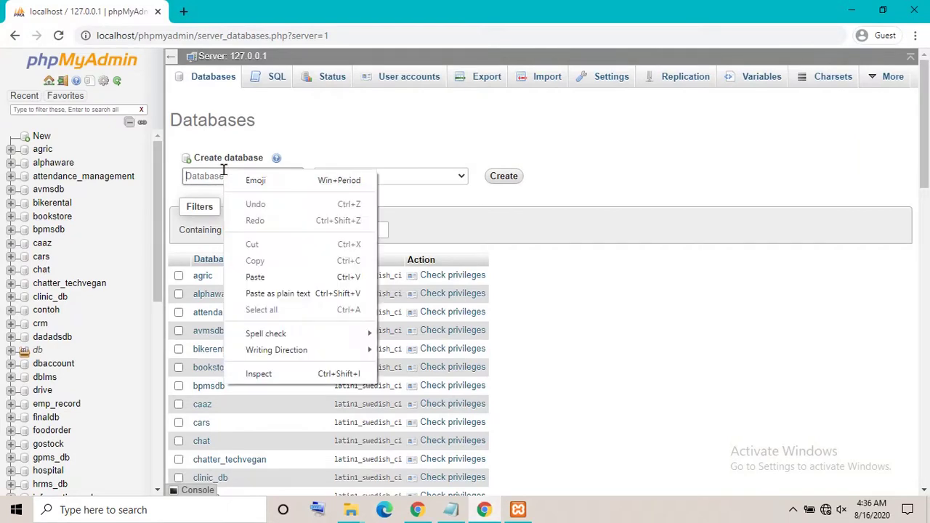
pyautogui.click(258, 276)
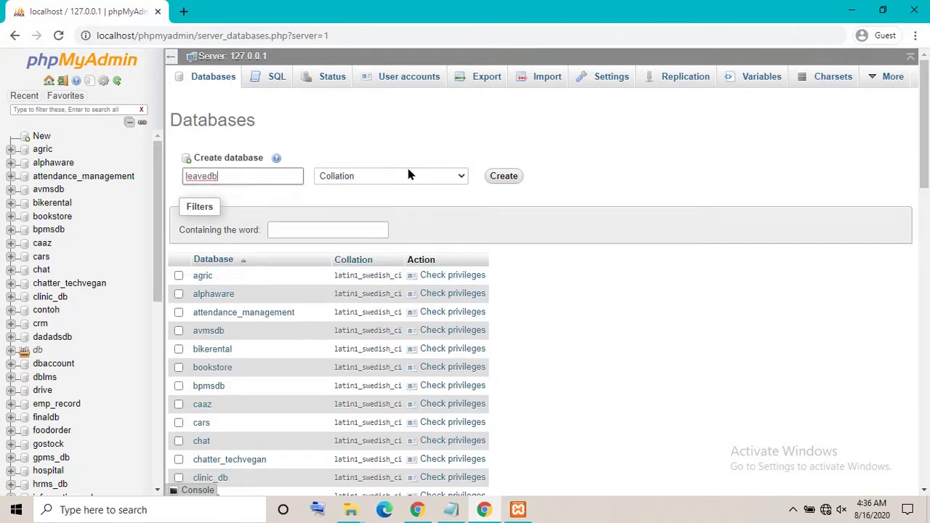
pyautogui.click(501, 177)
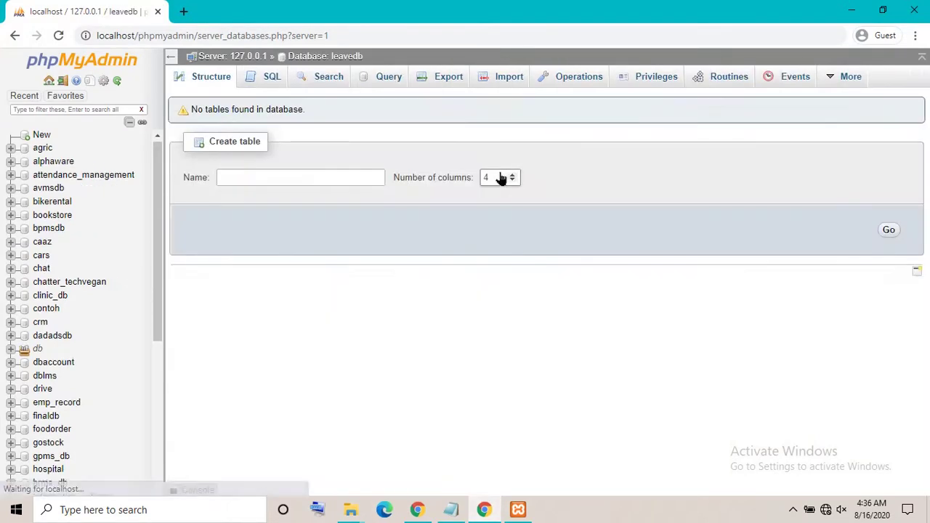
# On leavedb's Import page, choose leavedb.sql from the leavesy folder
pyautogui.click(492, 88)
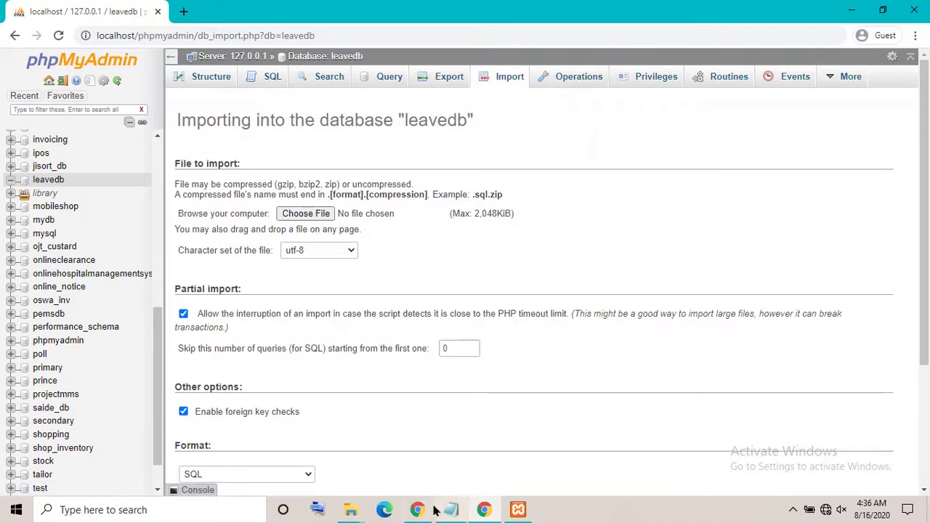
pyautogui.moveTo(349, 511)
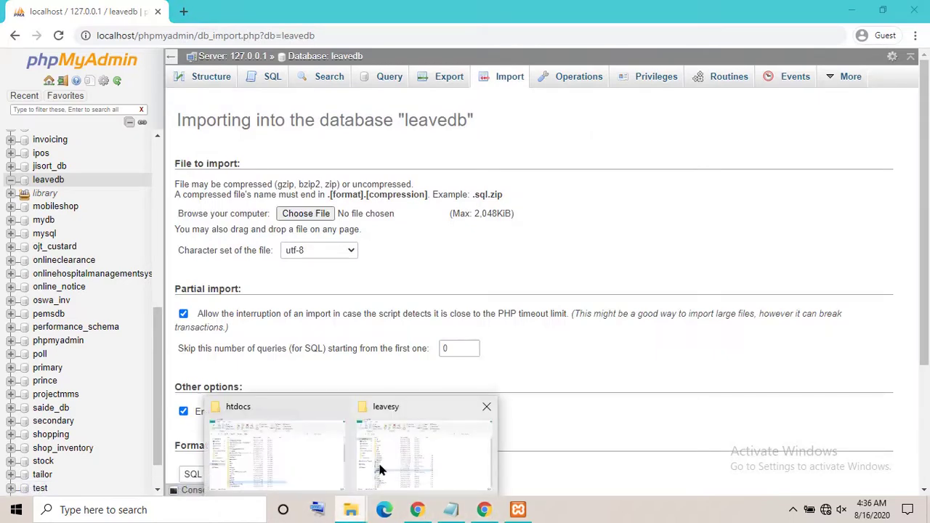
pyautogui.click(383, 458)
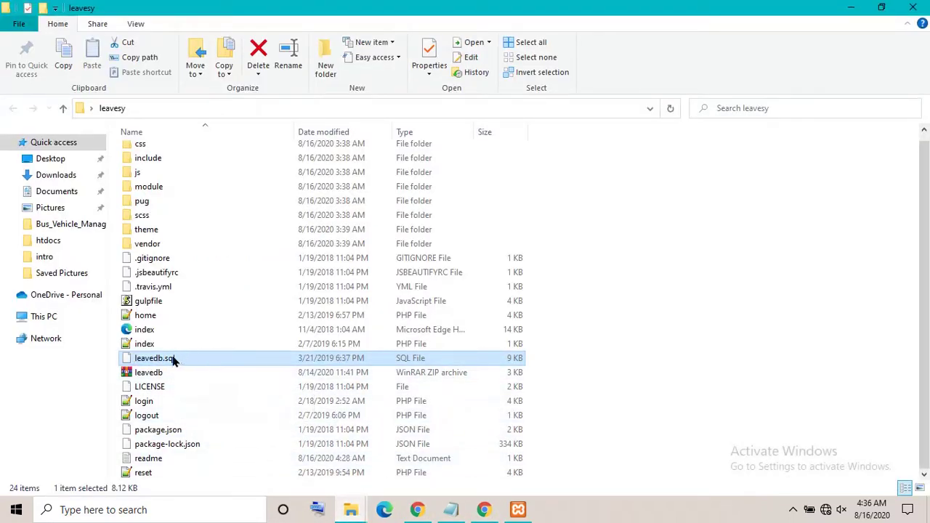
pyautogui.click(851, 7)
pyautogui.click(312, 217)
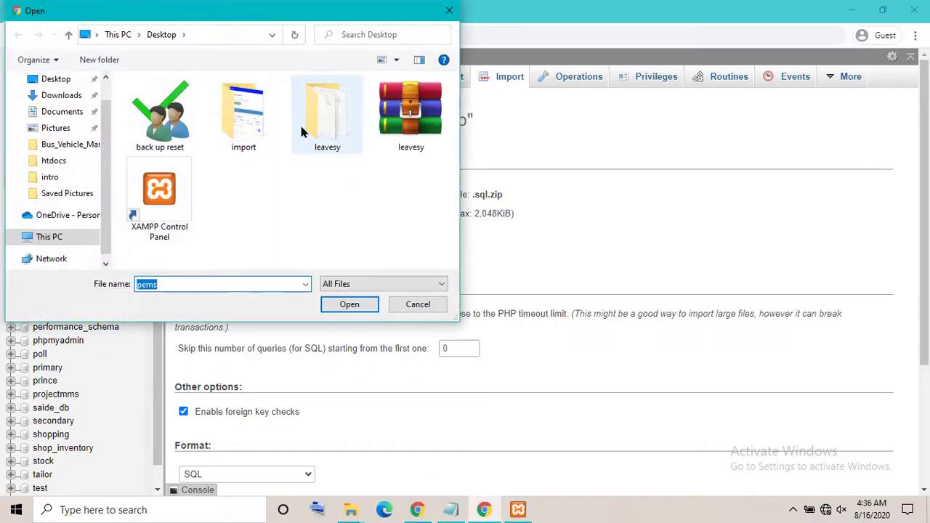
pyautogui.click(320, 135)
pyautogui.doubleClick(320, 134)
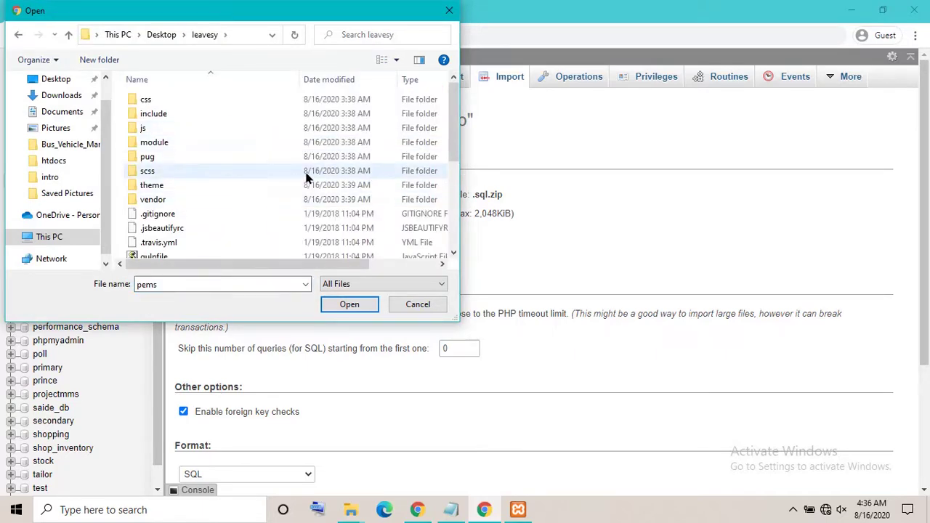
pyautogui.moveTo(449, 149); pyautogui.dragTo(458, 251)
pyautogui.click(172, 138)
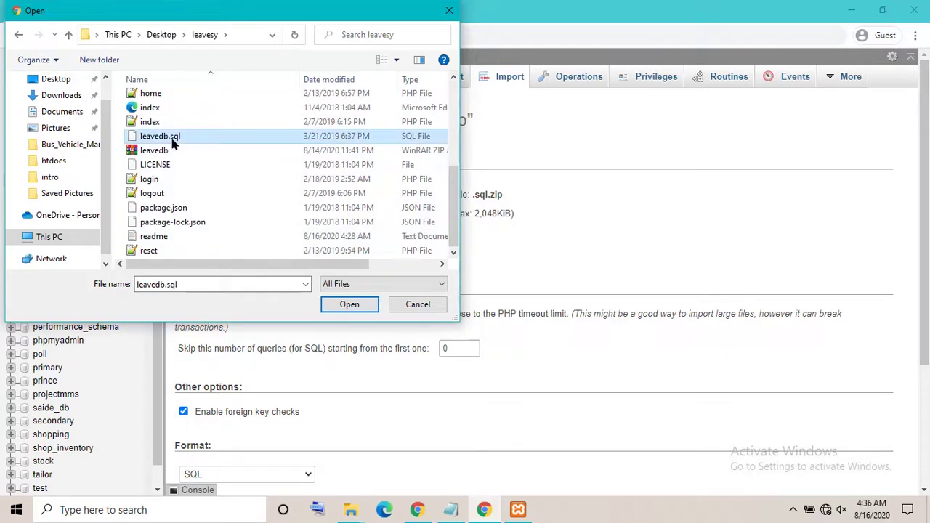
pyautogui.click(350, 306)
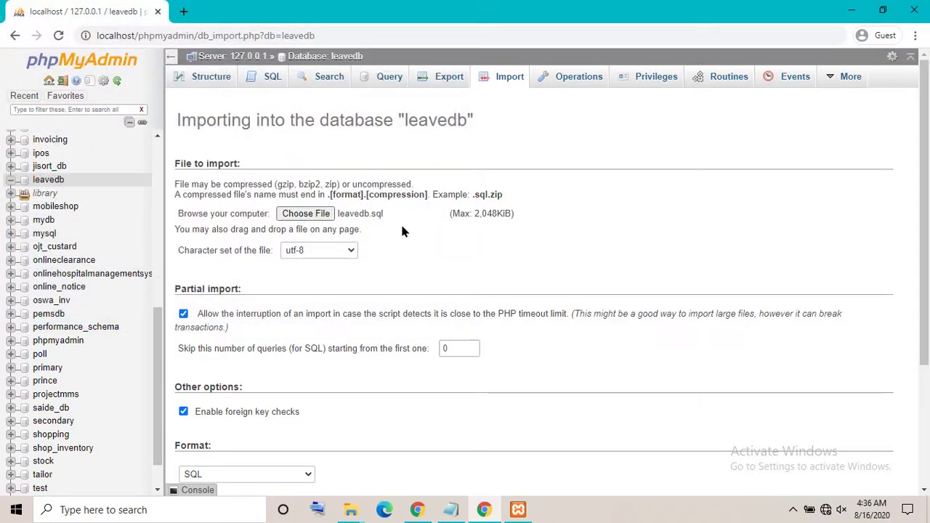
# Run the leavedb.sql import, then browse the tblcompany, tbldepts and tblemployee rows
pyautogui.moveTo(921, 191); pyautogui.dragTo(921, 312)
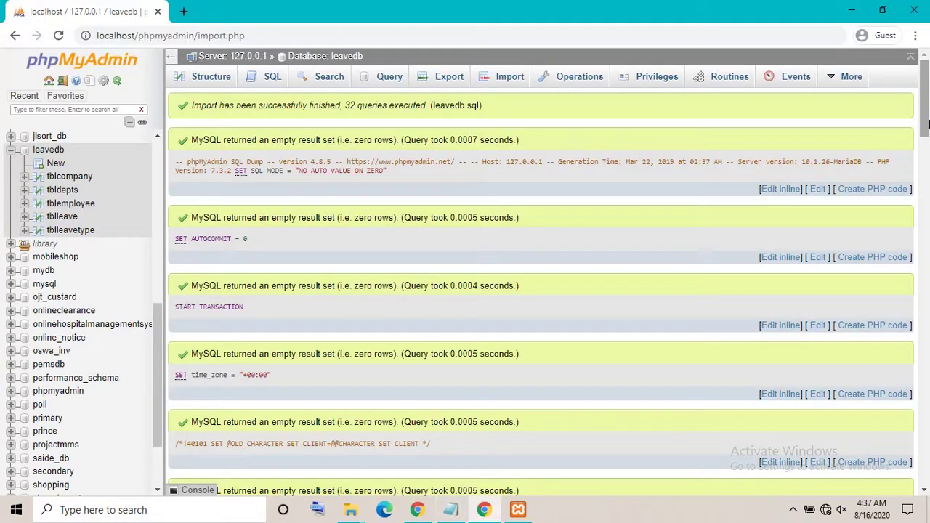
pyautogui.scroll(-3, 924, 149)
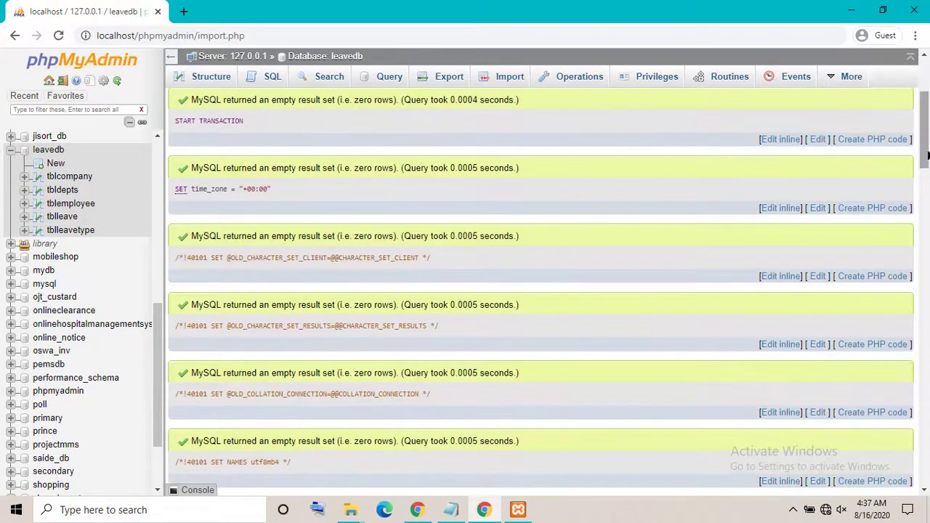
pyautogui.moveTo(924, 149); pyautogui.dragTo(926, 116)
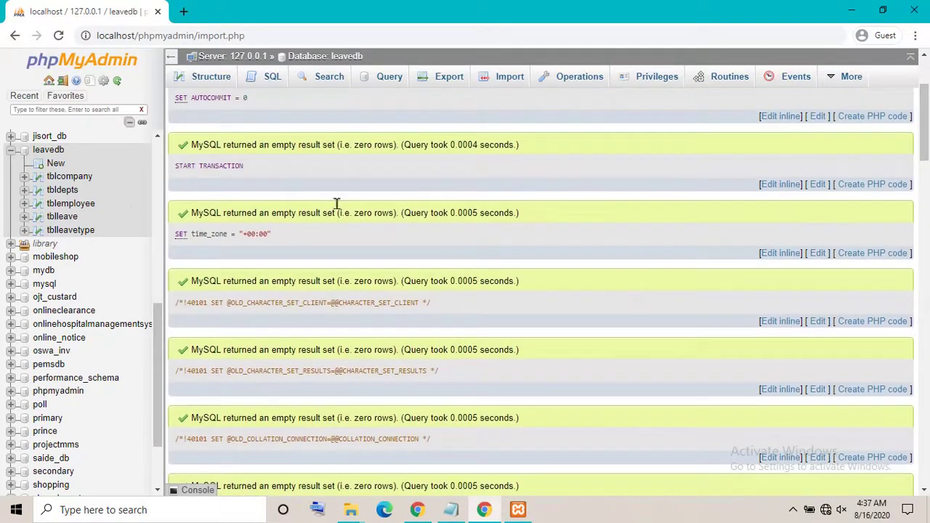
pyautogui.click(69, 178)
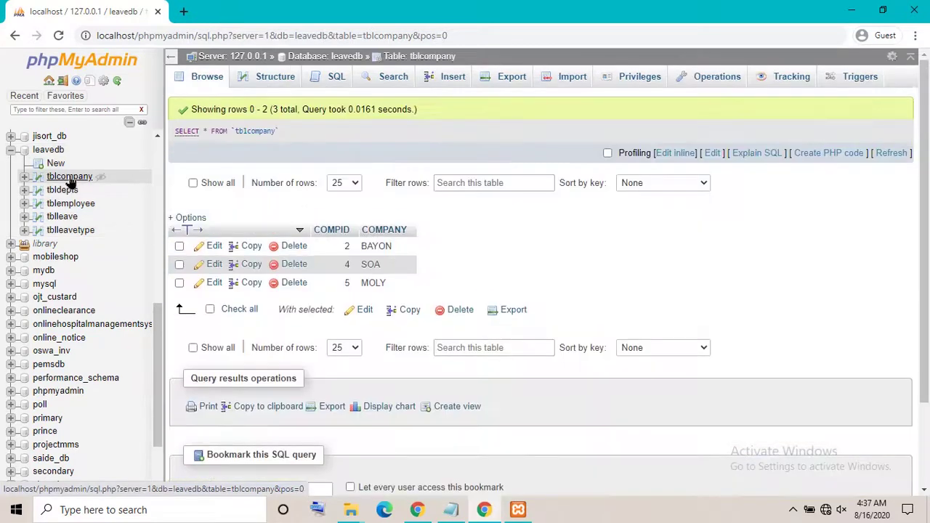
pyautogui.click(58, 196)
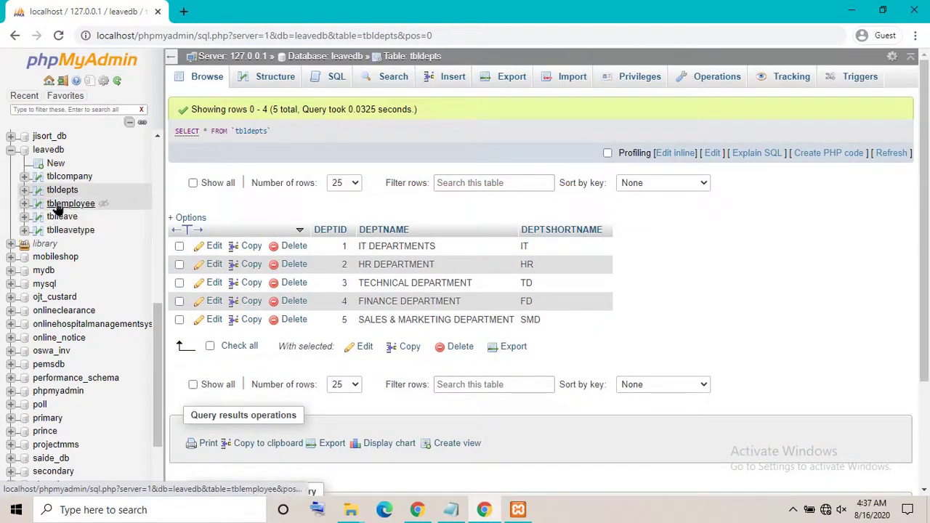
pyautogui.click(60, 205)
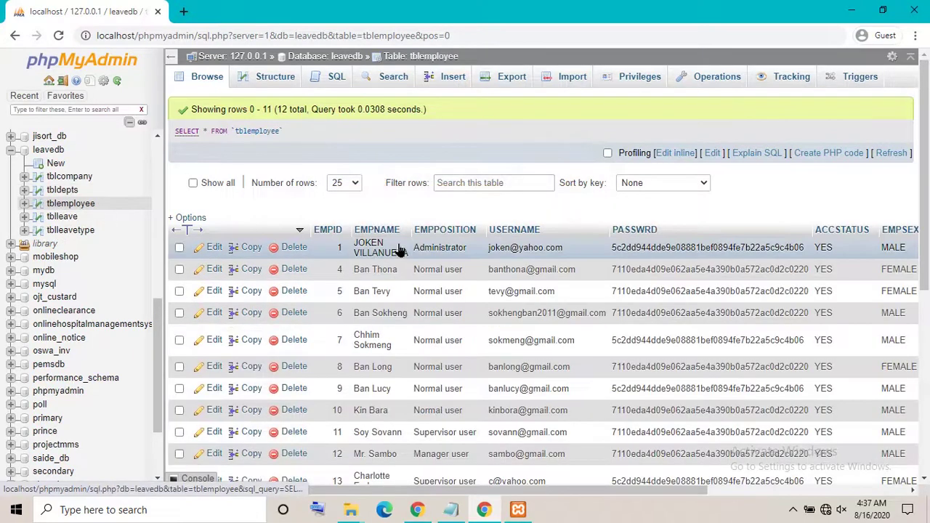
pyautogui.doubleClick(521, 247)
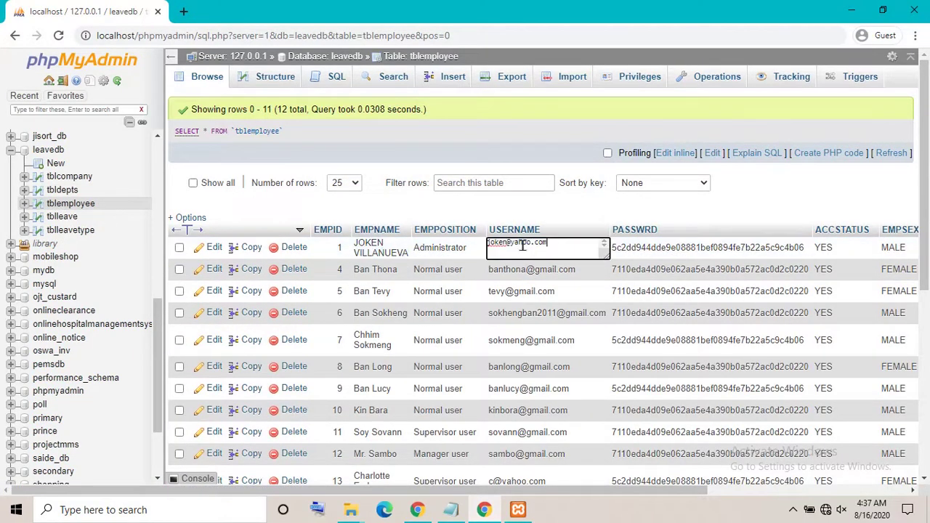
pyautogui.click(848, 10)
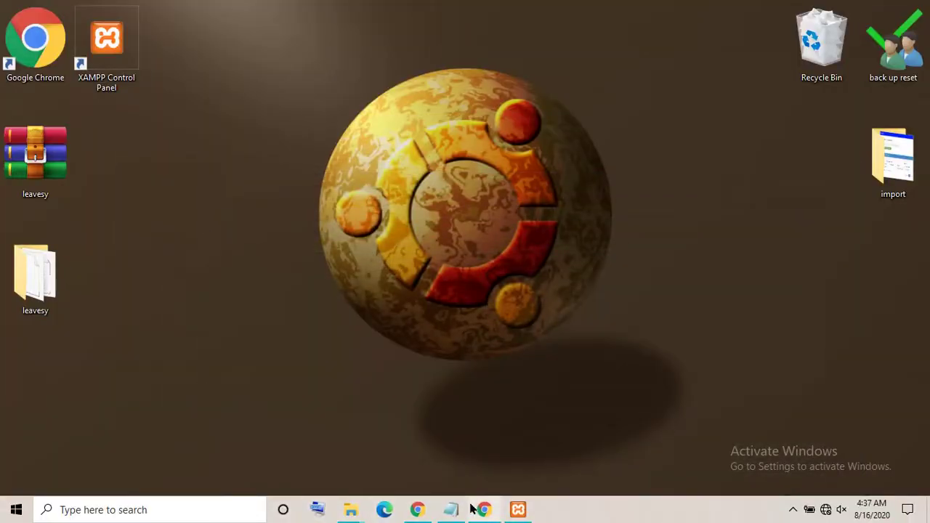
# Rewrite the readme note as 'my xampp install in drive E' and copy the leavesy folder
pyautogui.click(451, 510)
pyautogui.hotkey('ctrl', 'a')
pyautogui.press('BackSpace')
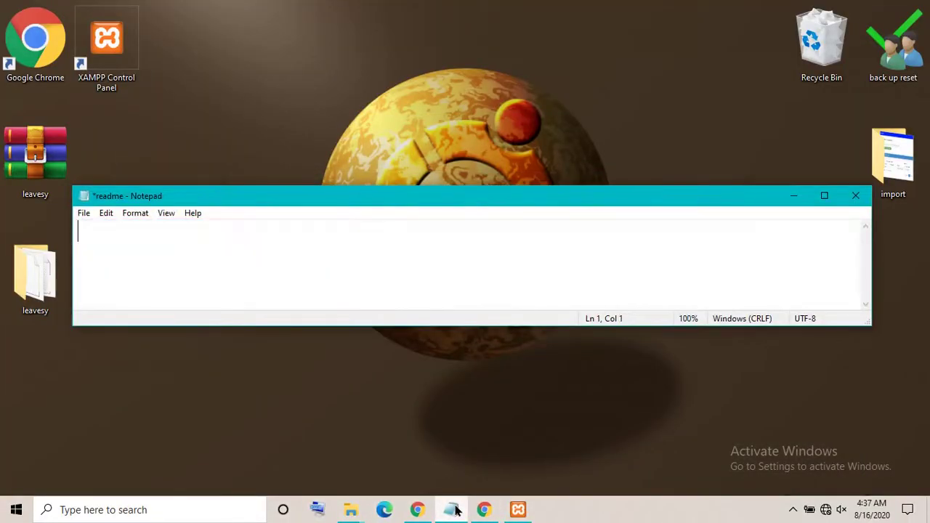
pyautogui.write('my xam')
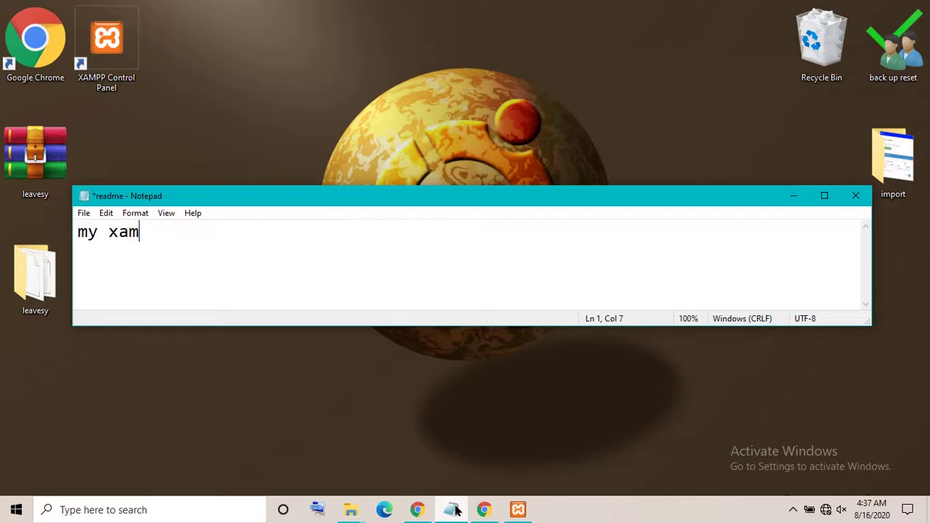
pyautogui.write('pp instal')
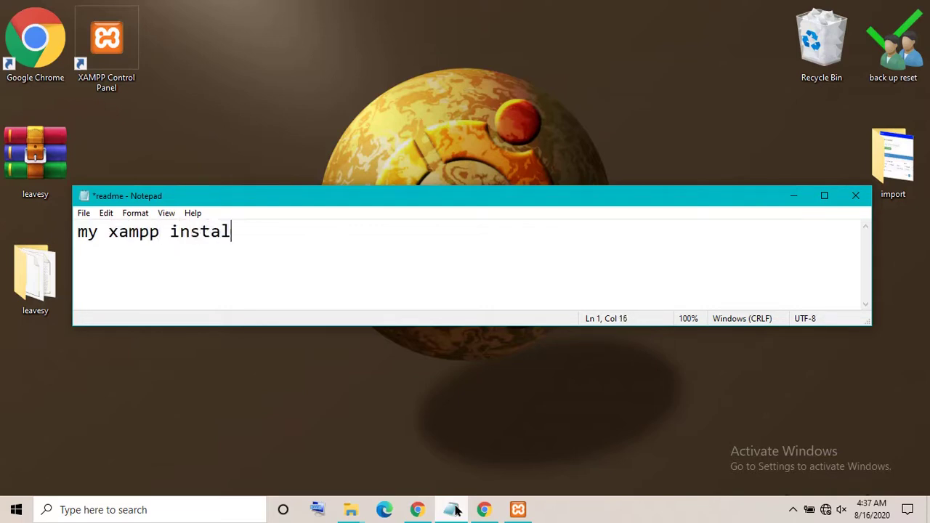
pyautogui.write('l in drive E')
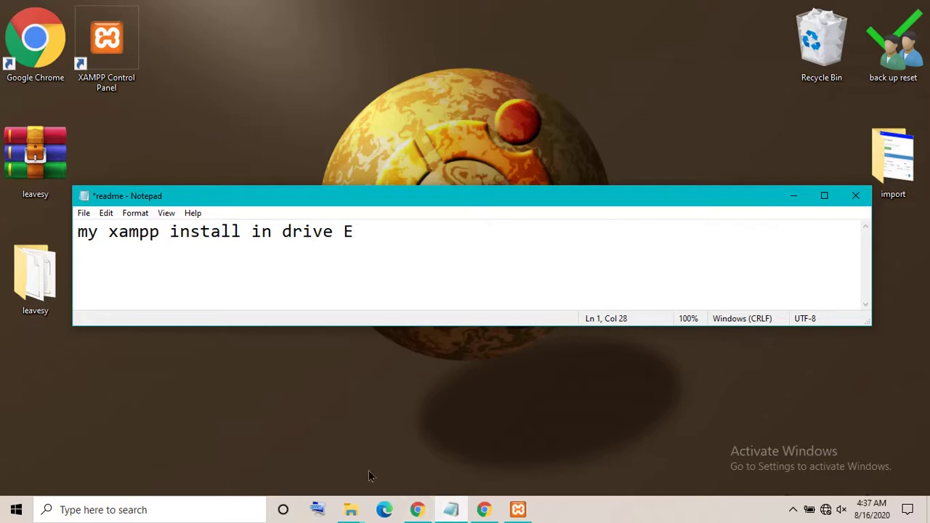
pyautogui.click(794, 195)
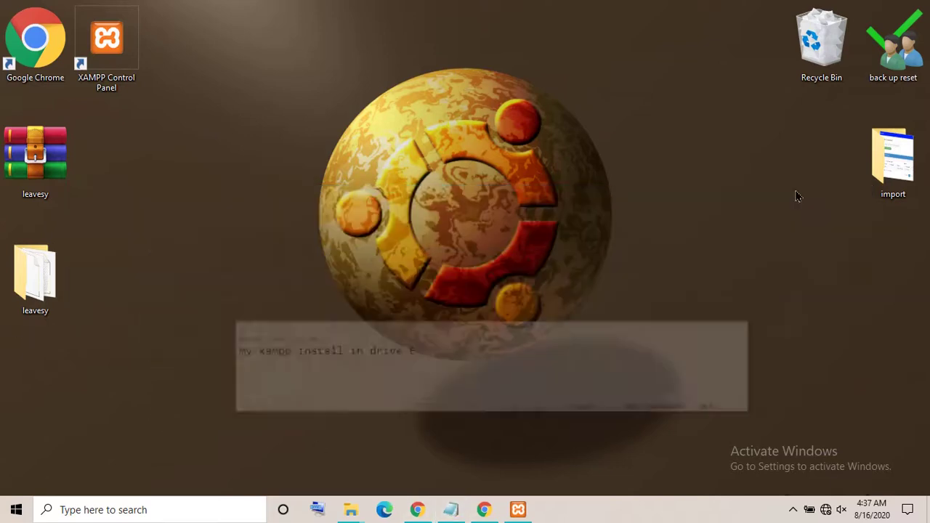
pyautogui.rightClick(66, 269)
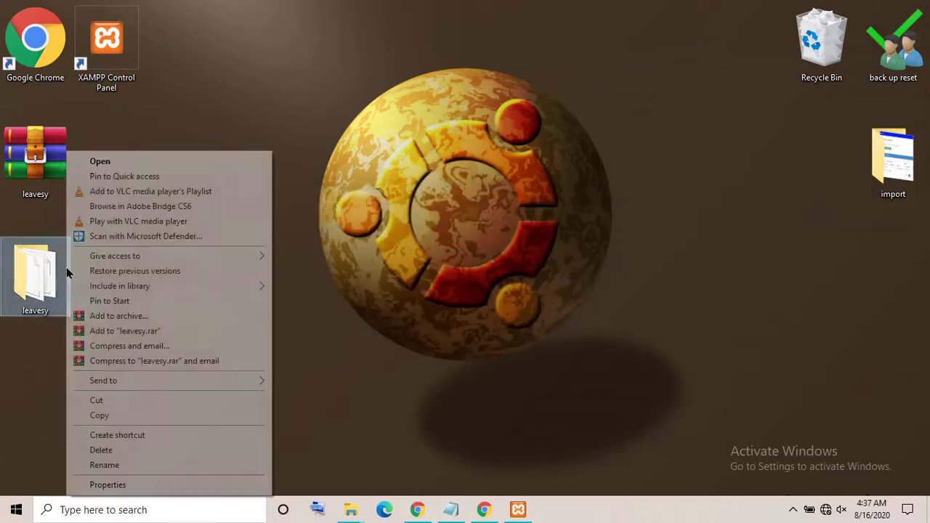
pyautogui.click(100, 414)
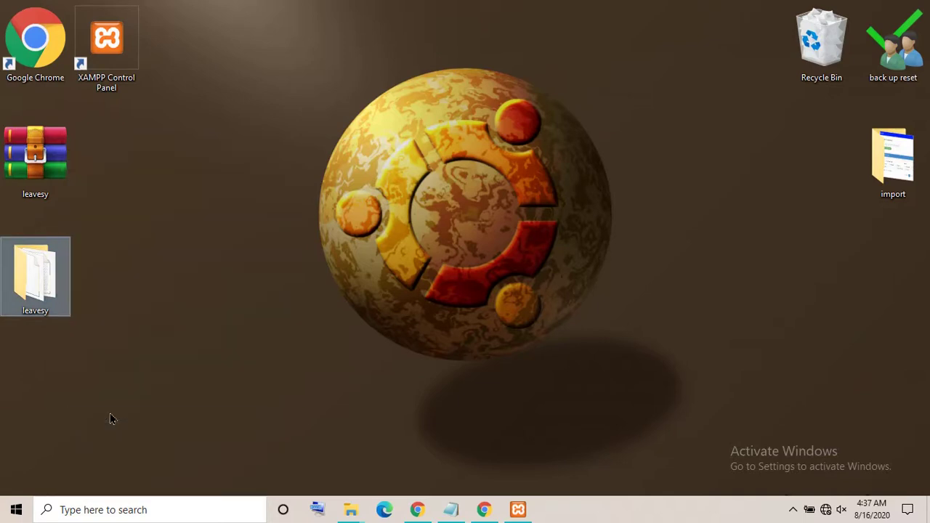
# Navigate File Explorer to E:\1xampp\htdocs
pyautogui.moveTo(350, 506)
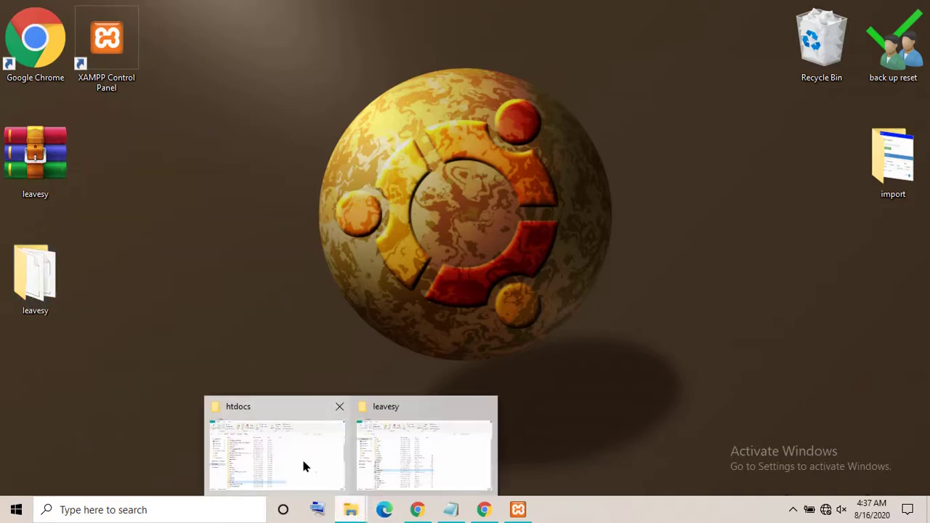
pyautogui.click(302, 459)
pyautogui.click(42, 318)
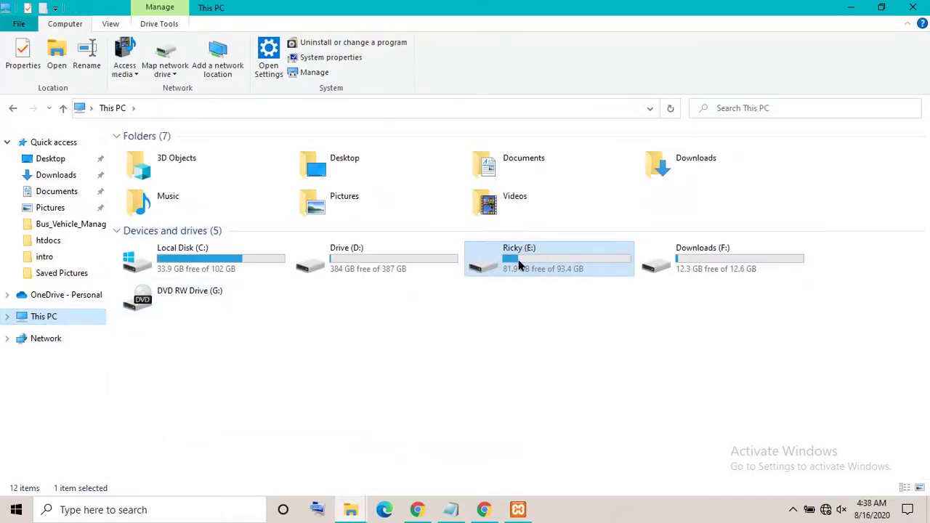
pyautogui.doubleClick(519, 265)
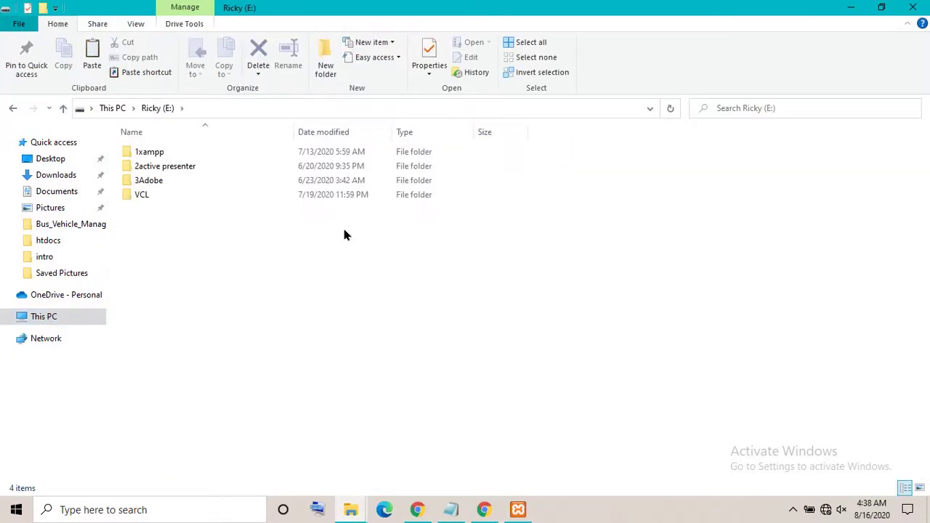
pyautogui.click(153, 155)
pyautogui.doubleClick(152, 154)
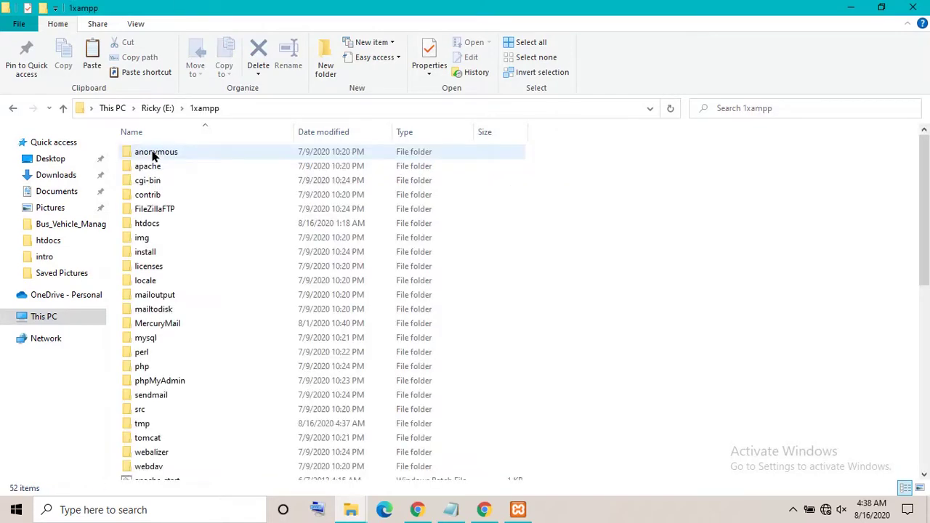
pyautogui.click(161, 227)
pyautogui.doubleClick(161, 226)
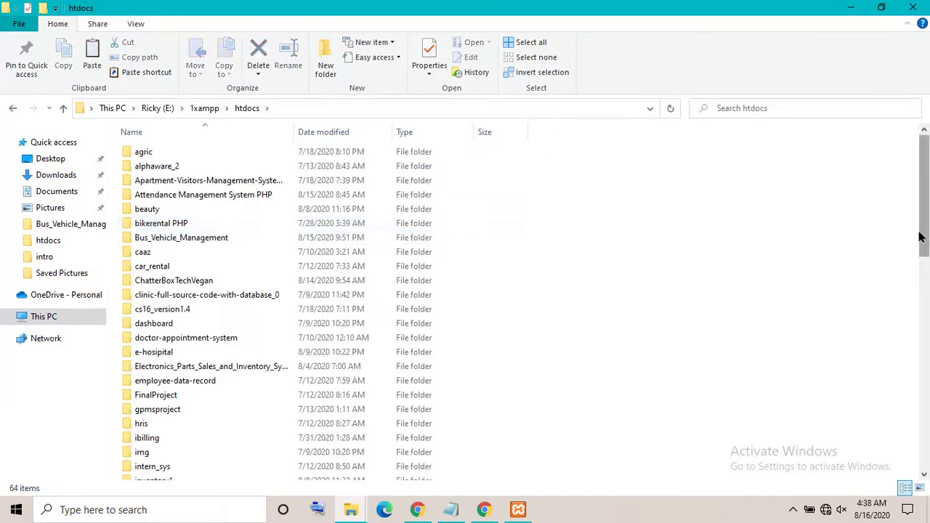
# Paste the leavesy folder into htdocs, open it, and select the index file
pyautogui.moveTo(924, 240); pyautogui.dragTo(922, 458)
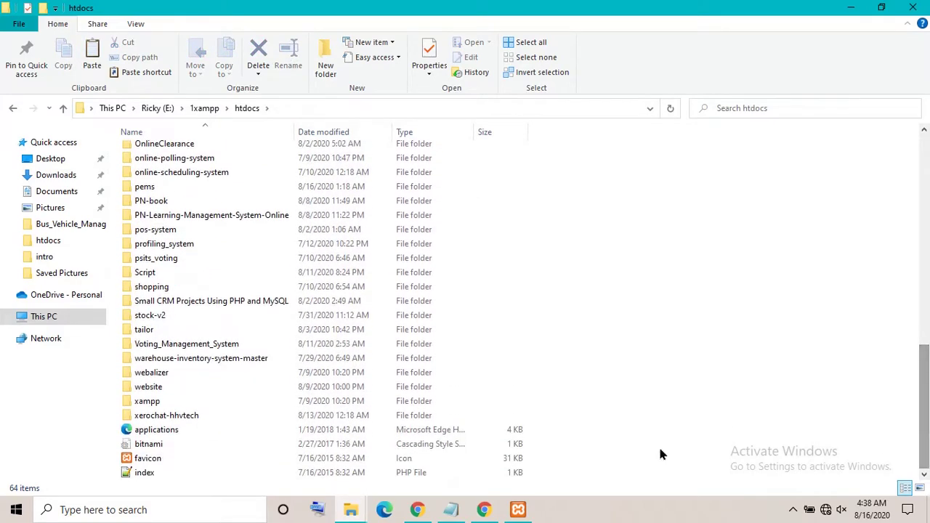
pyautogui.rightClick(611, 446)
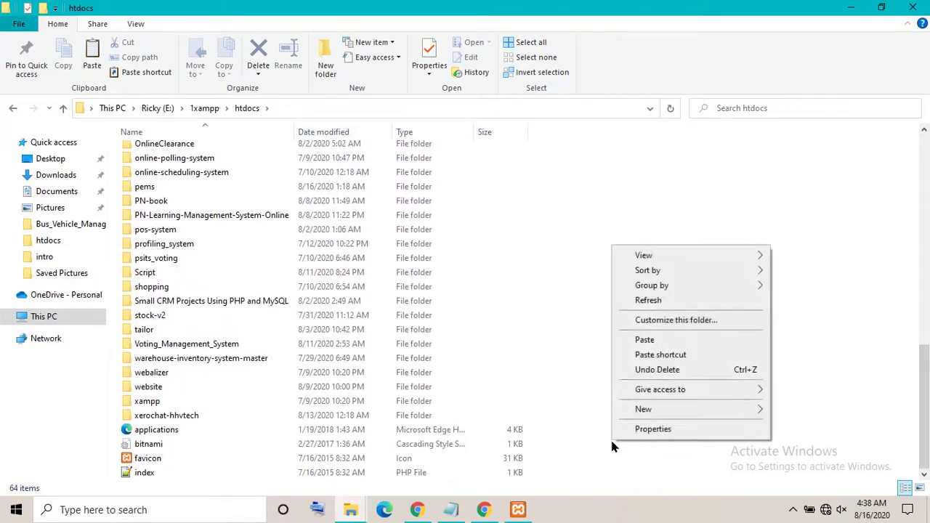
pyautogui.click(636, 341)
pyautogui.hotkey('ctrl', 'v')
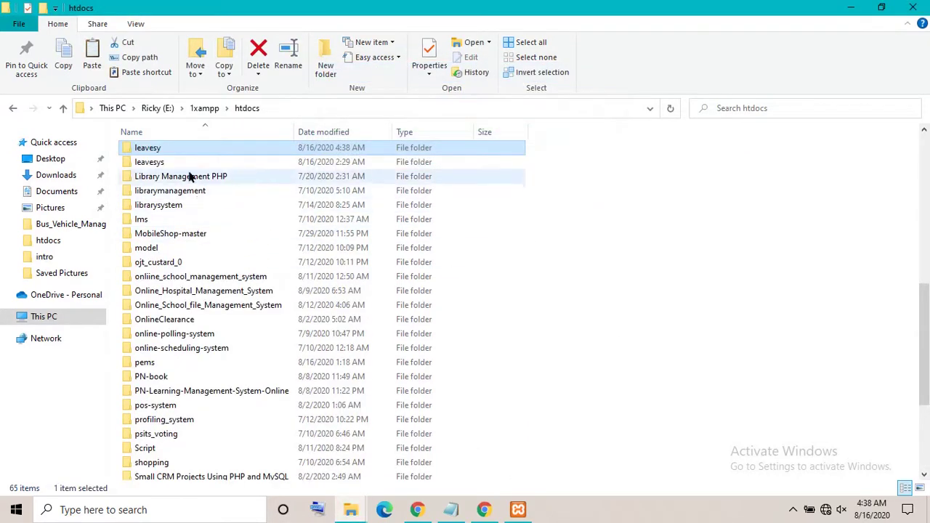
pyautogui.doubleClick(186, 147)
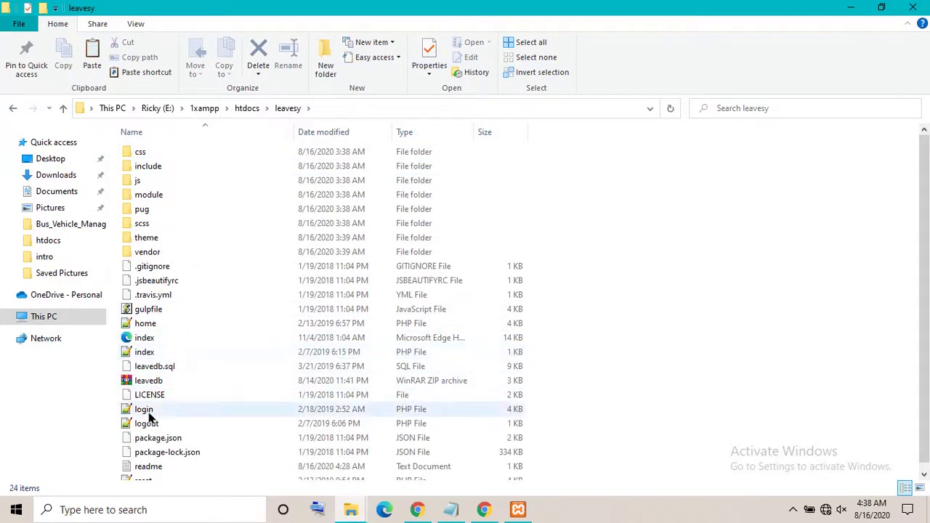
pyautogui.click(149, 353)
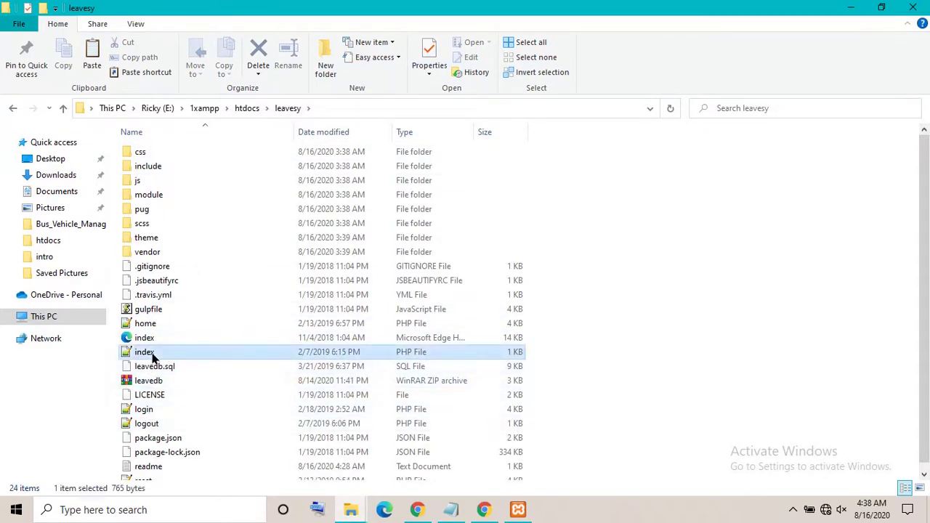
# Edit leavesy's index.php in Notepad++ and launch it in Chrome from the Run menu
pyautogui.rightClick(152, 355)
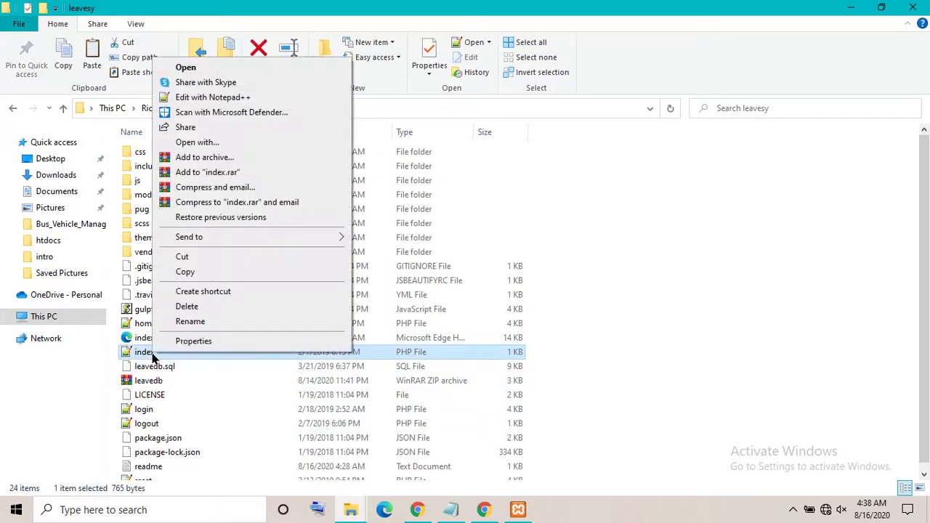
pyautogui.click(193, 99)
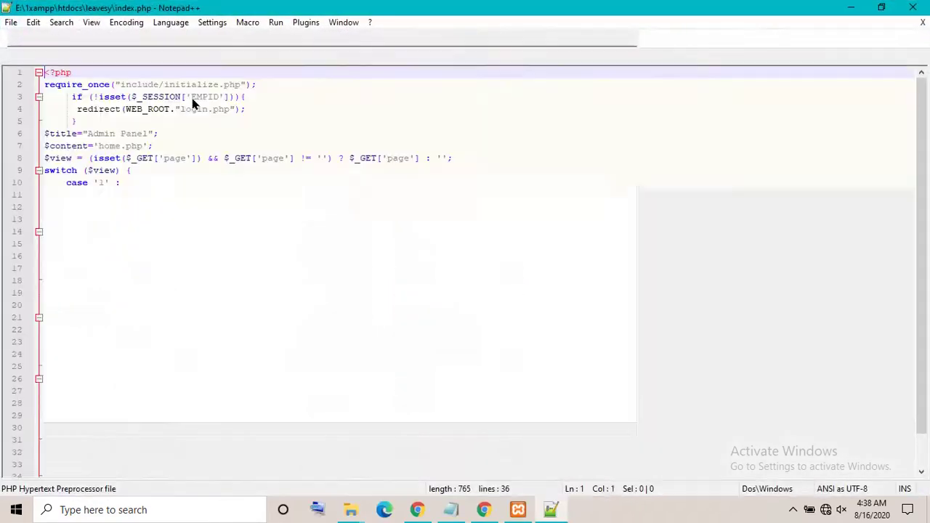
pyautogui.click(274, 24)
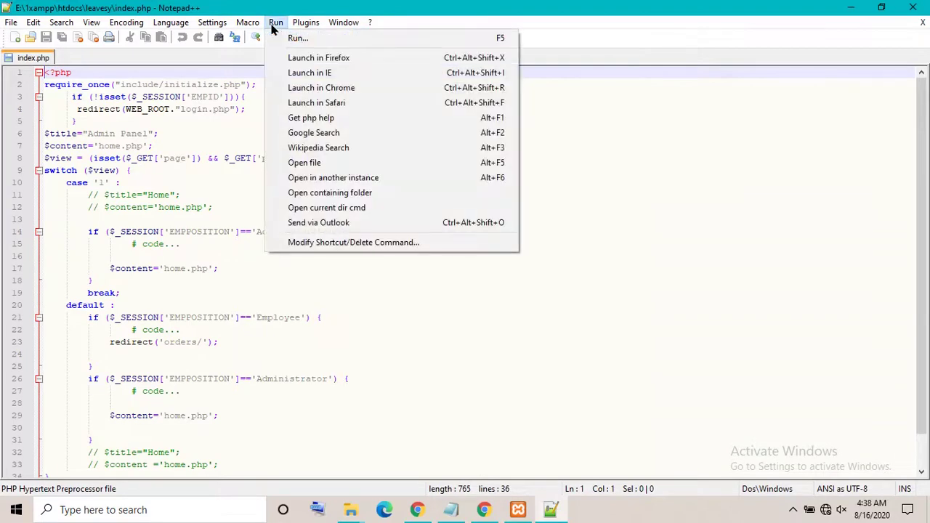
pyautogui.click(317, 90)
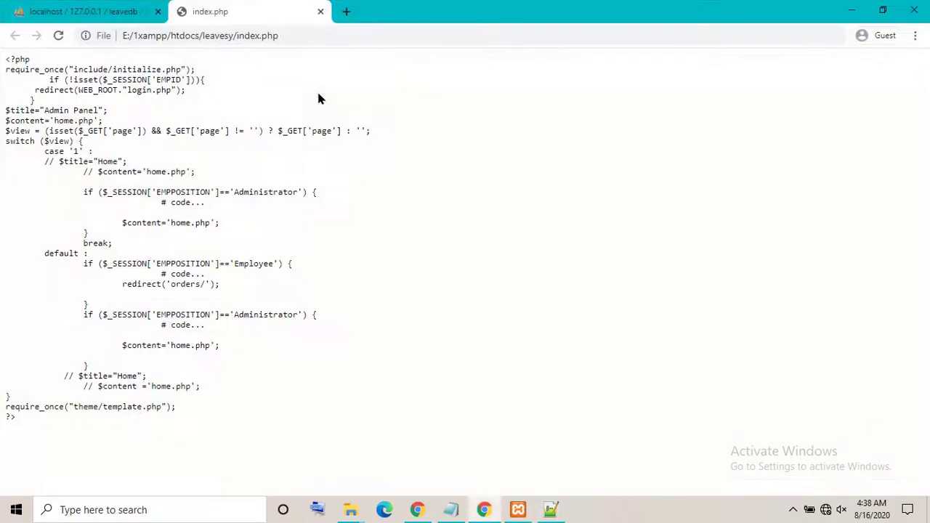
# Replace the file path with localhost to load the app's login page
pyautogui.moveTo(199, 37); pyautogui.dragTo(68, 52)
pyautogui.press('BackSpace')
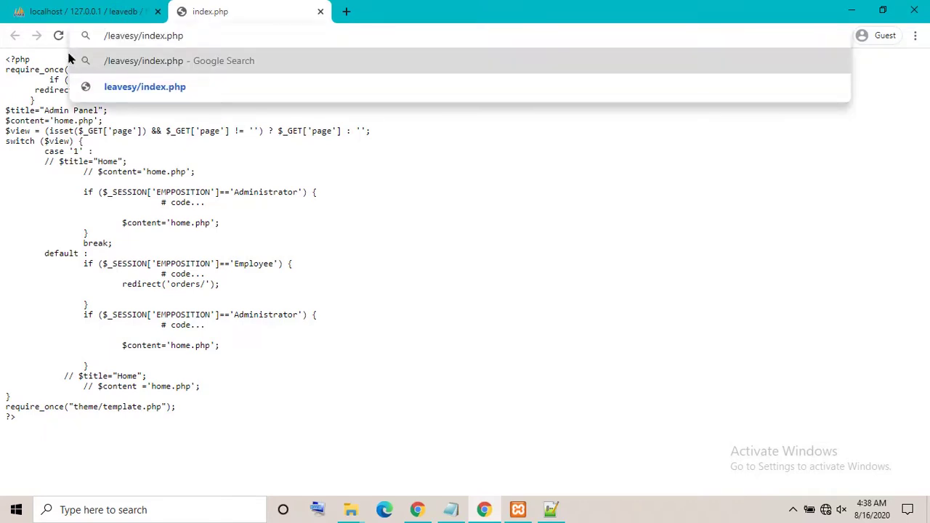
pyautogui.write('localhos')
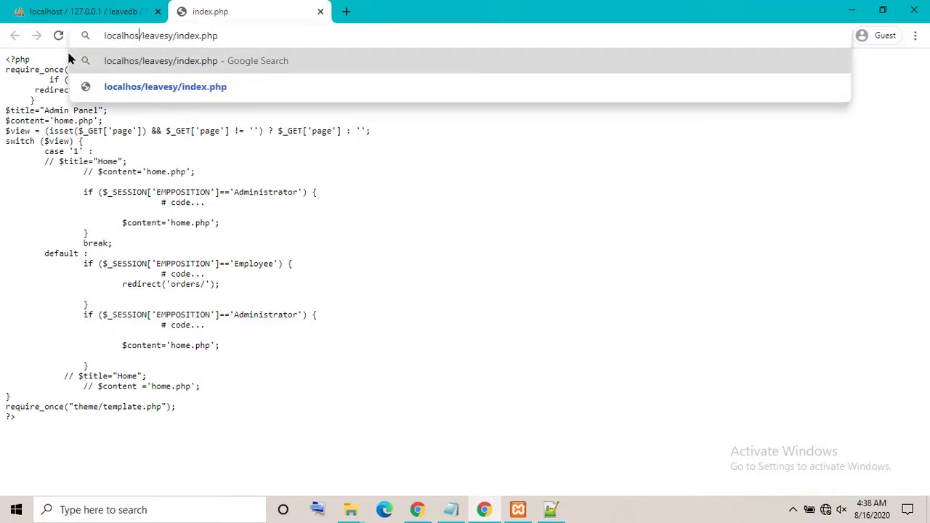
pyautogui.write('t')
pyautogui.press('Return')
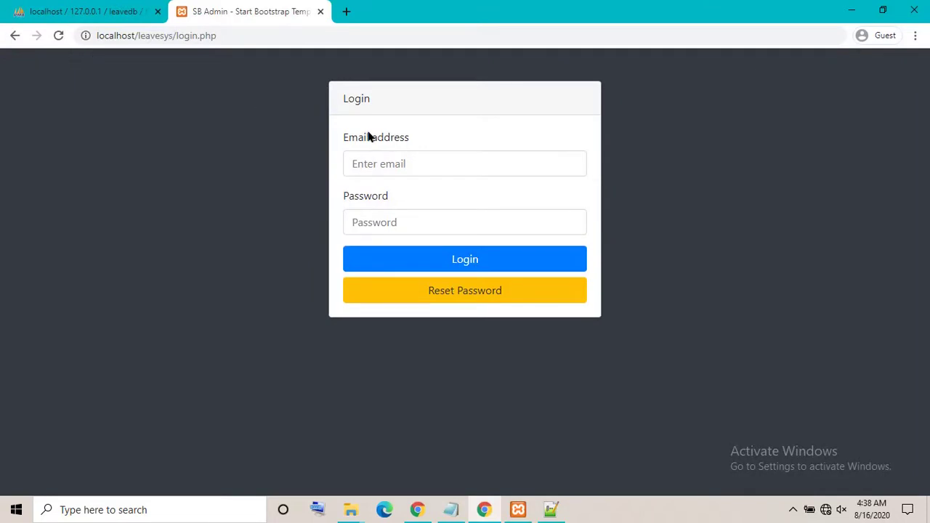
pyautogui.click(411, 164)
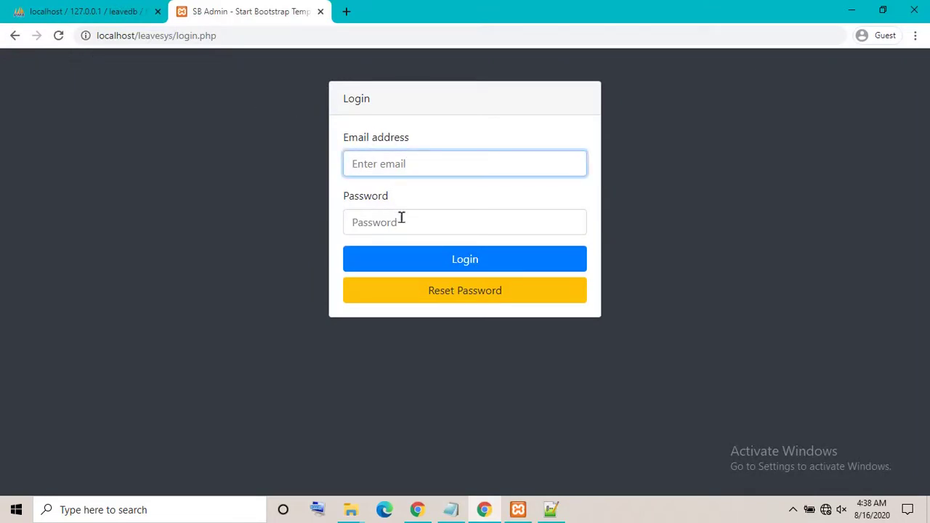
pyautogui.click(401, 222)
pyautogui.click(397, 166)
pyautogui.click(411, 230)
pyautogui.click(404, 166)
# Copy the admin username from phpMyAdmin's tblemployee and paste it into the Email field
pyautogui.click(456, 511)
pyautogui.click(453, 511)
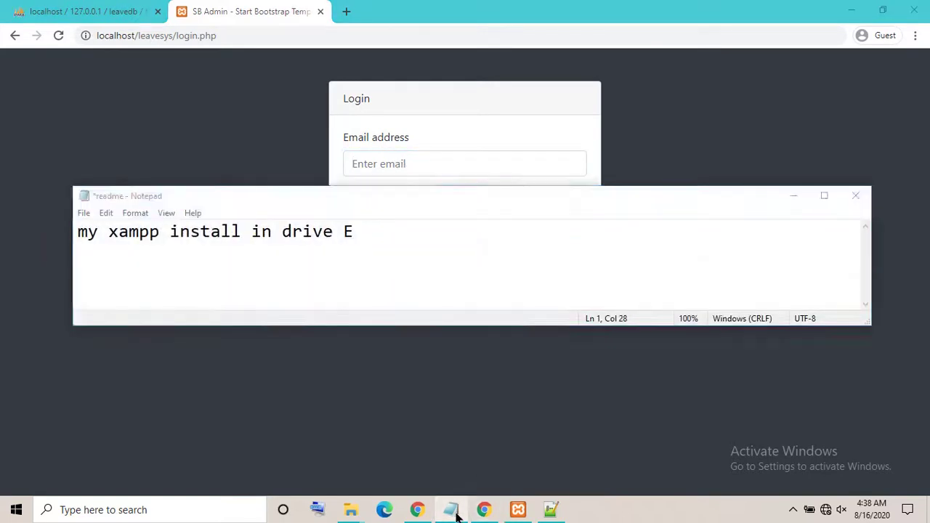
pyautogui.click(63, 10)
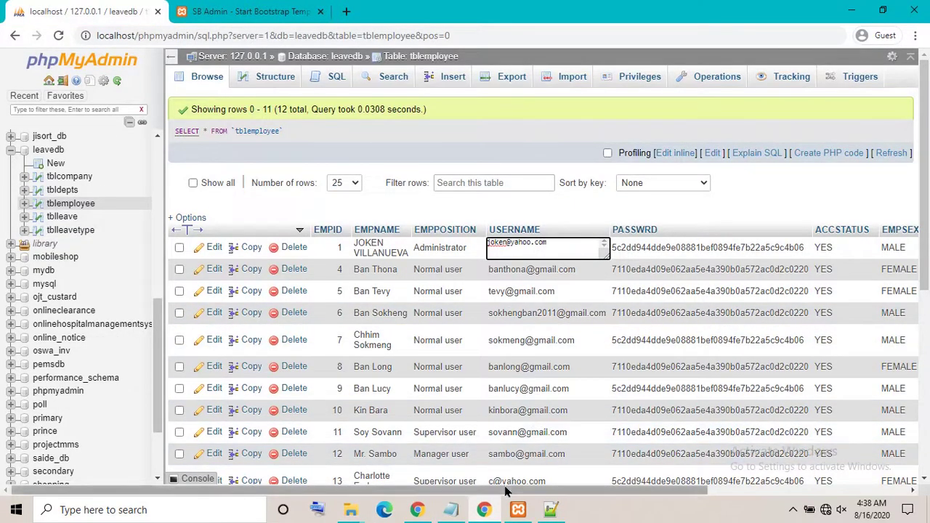
pyautogui.tripleClick(509, 255)
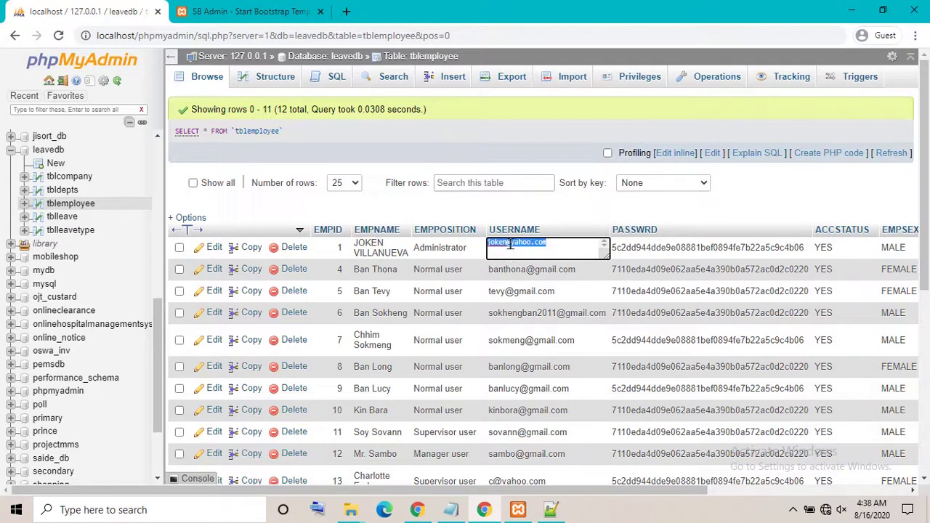
pyautogui.rightClick(511, 245)
pyautogui.click(546, 296)
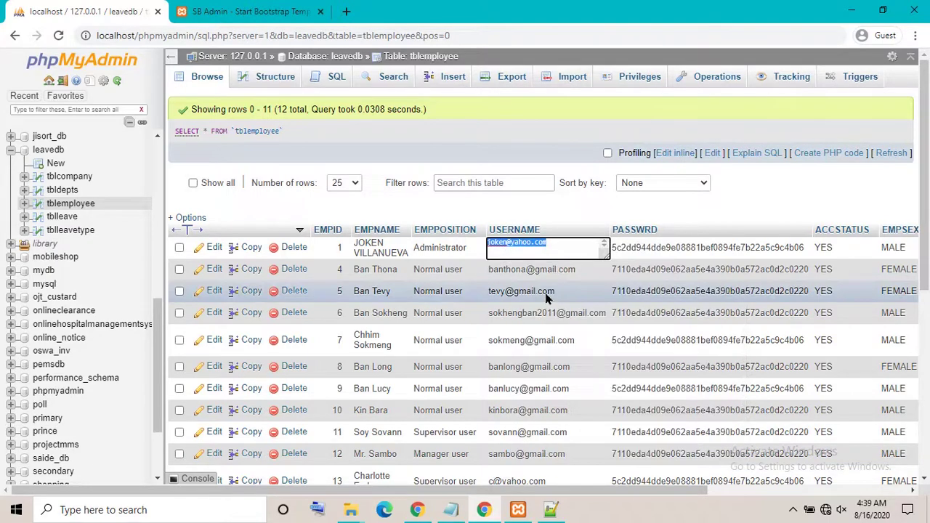
pyautogui.click(245, 13)
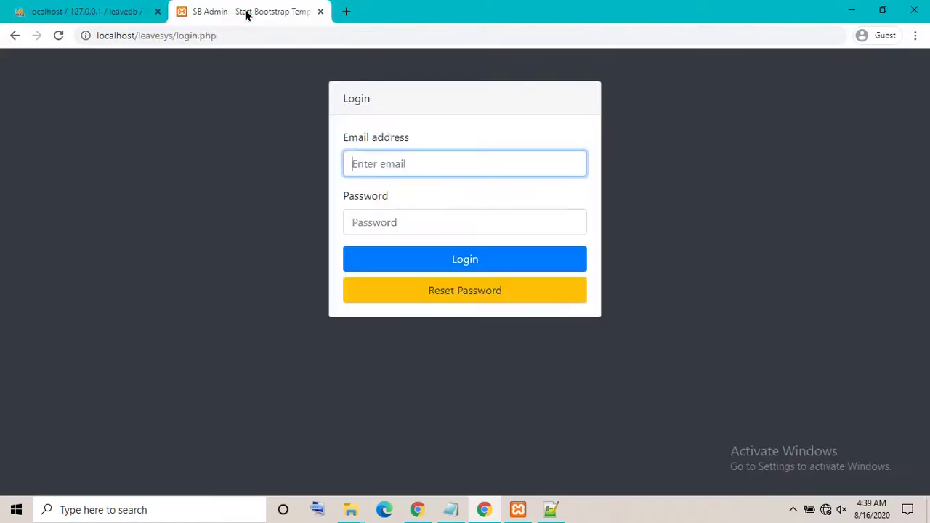
pyautogui.rightClick(377, 166)
pyautogui.click(411, 274)
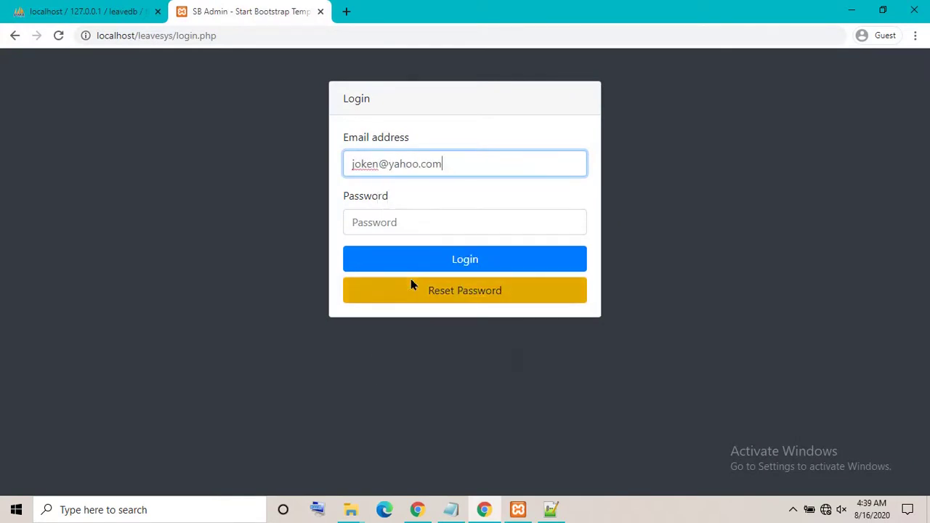
# Rewrite the readme note for the password and focus the login Password field
pyautogui.click(450, 509)
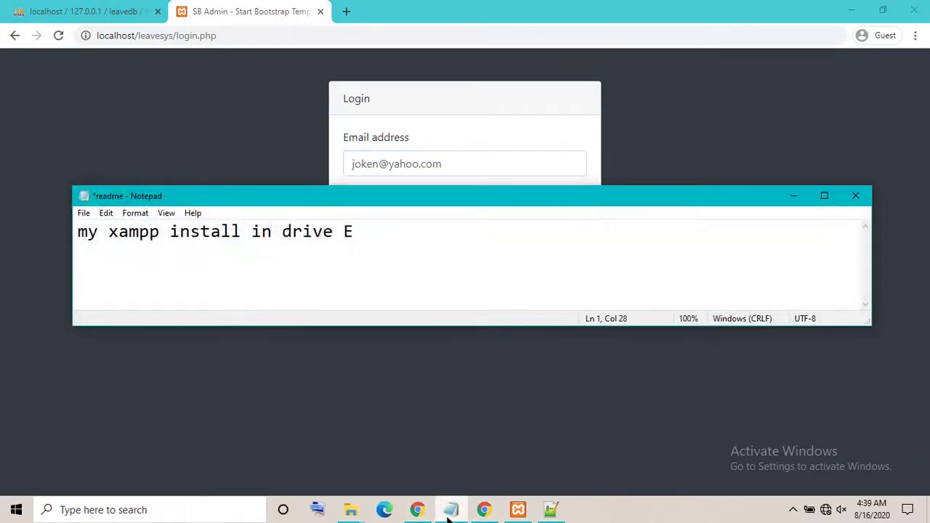
pyautogui.hotkey('ctrl', 'a')
pyautogui.press('Delete')
pyautogui.write('pa')
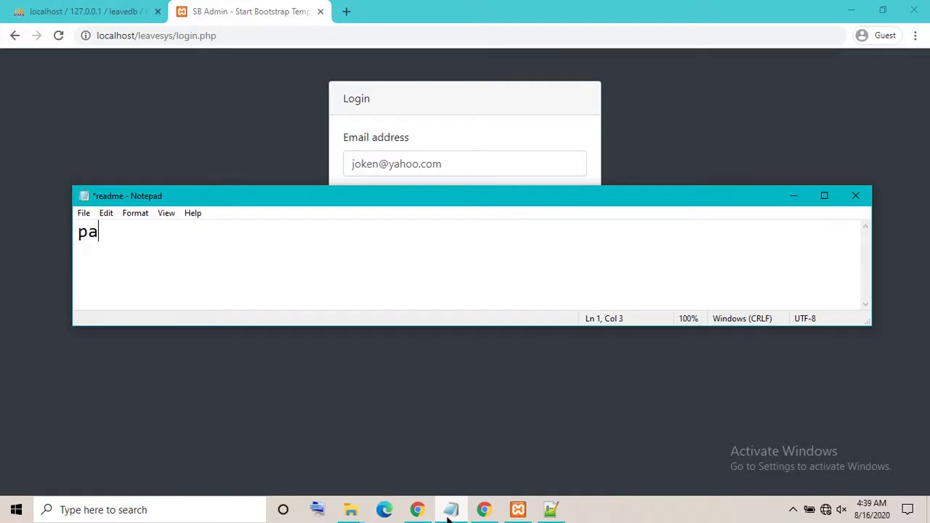
pyautogui.write('ssword : j')
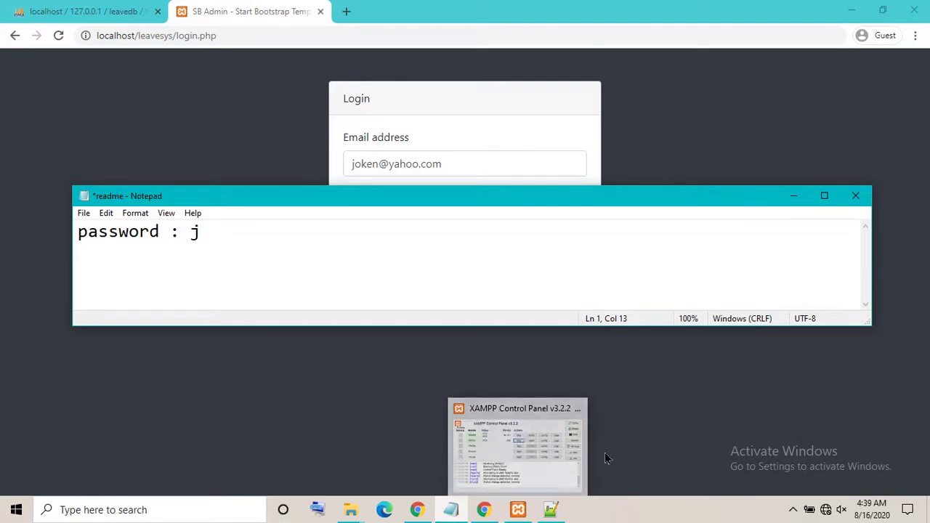
pyautogui.click(786, 203)
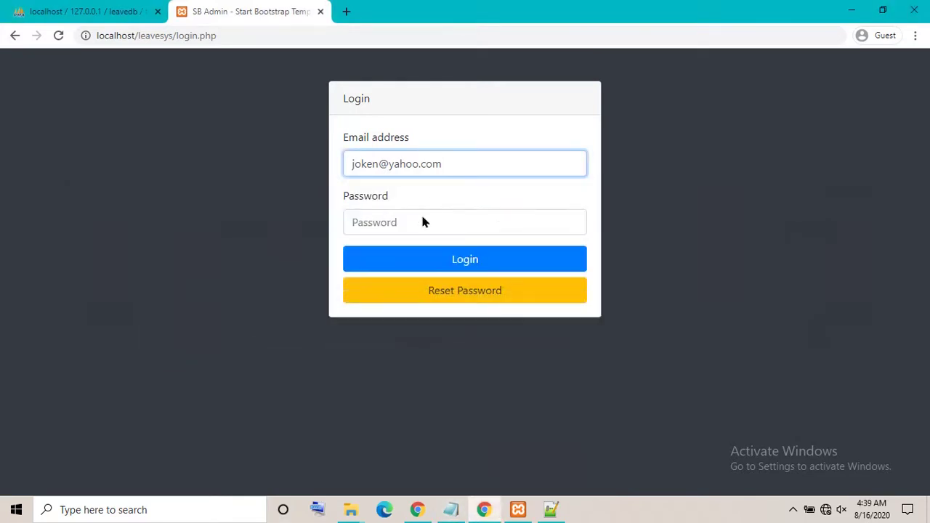
pyautogui.click(416, 228)
# Finish the password, log in, and view the Profile, Department and Leave Type pages
pyautogui.write('j')
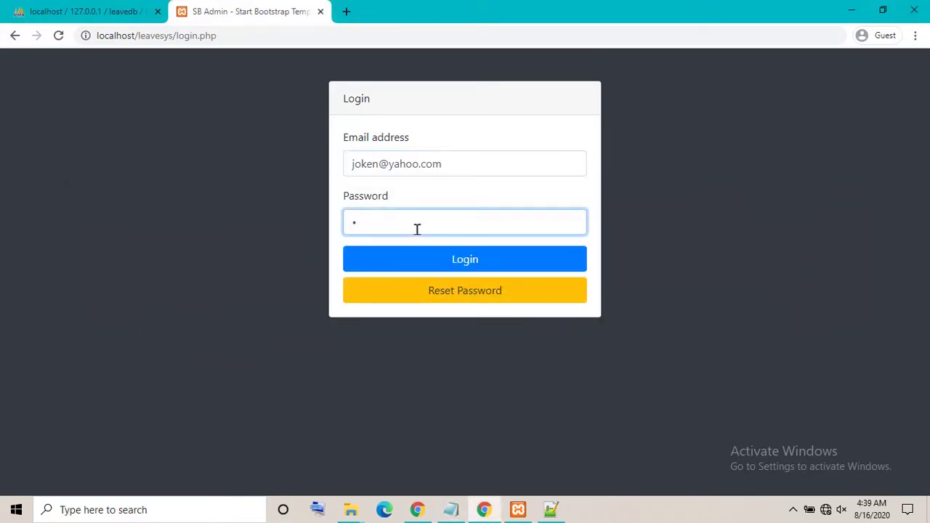
pyautogui.click(442, 263)
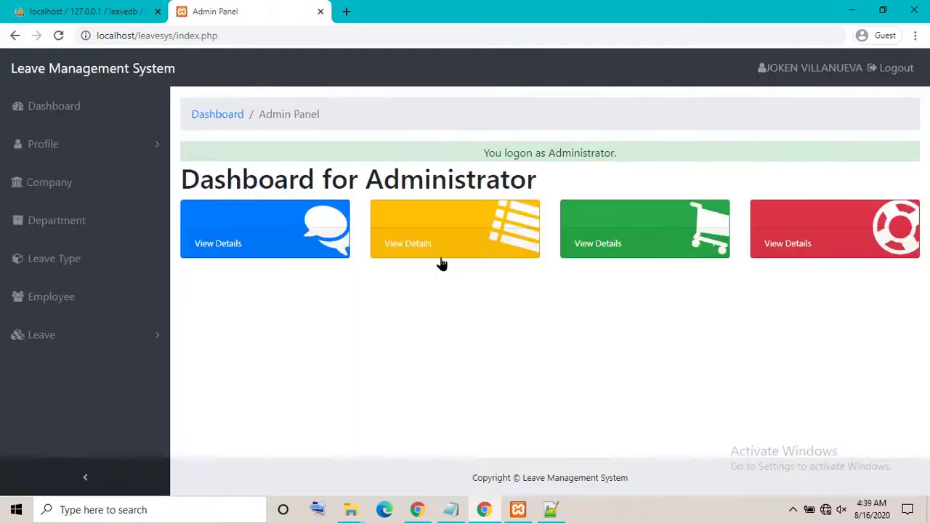
pyautogui.click(44, 145)
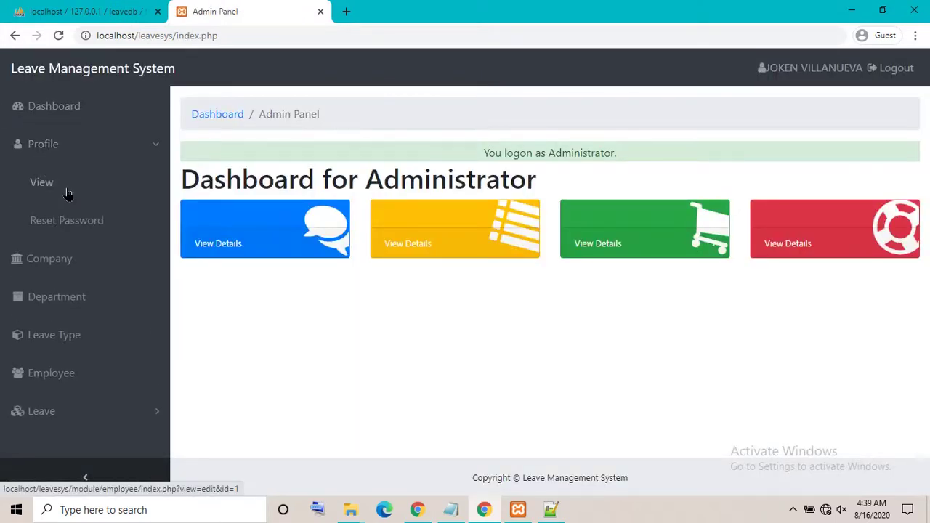
pyautogui.click(67, 192)
pyautogui.click(51, 234)
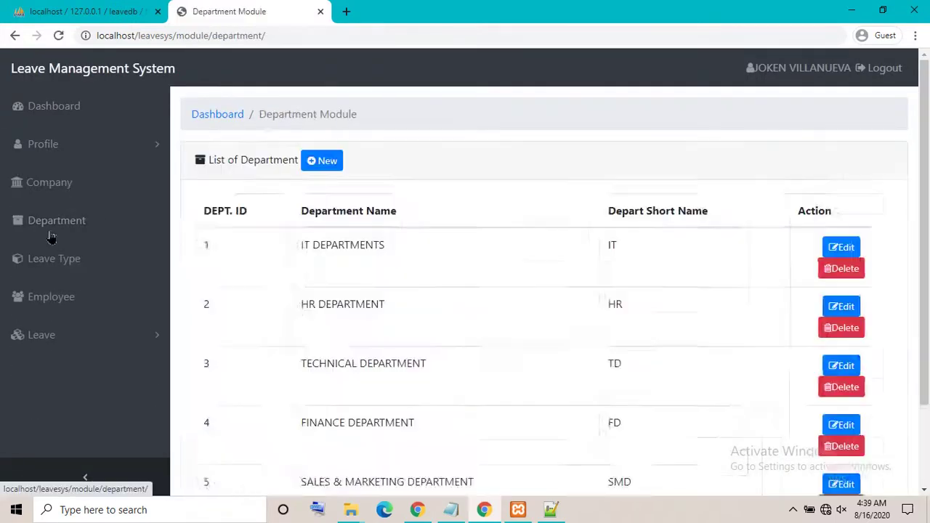
pyautogui.click(51, 276)
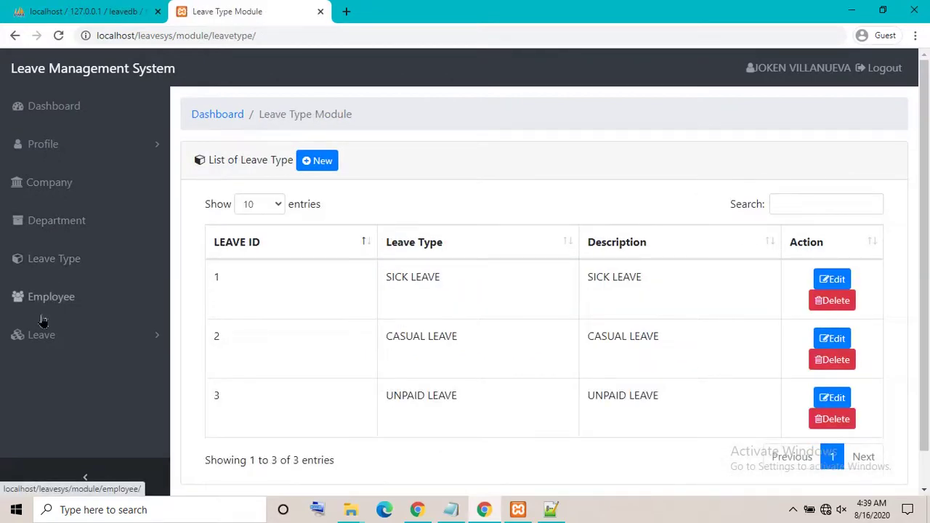
# Visit the Employee list, Apply Leave form and Dashboard, ending on the Company list
pyautogui.click(44, 320)
pyautogui.click(54, 336)
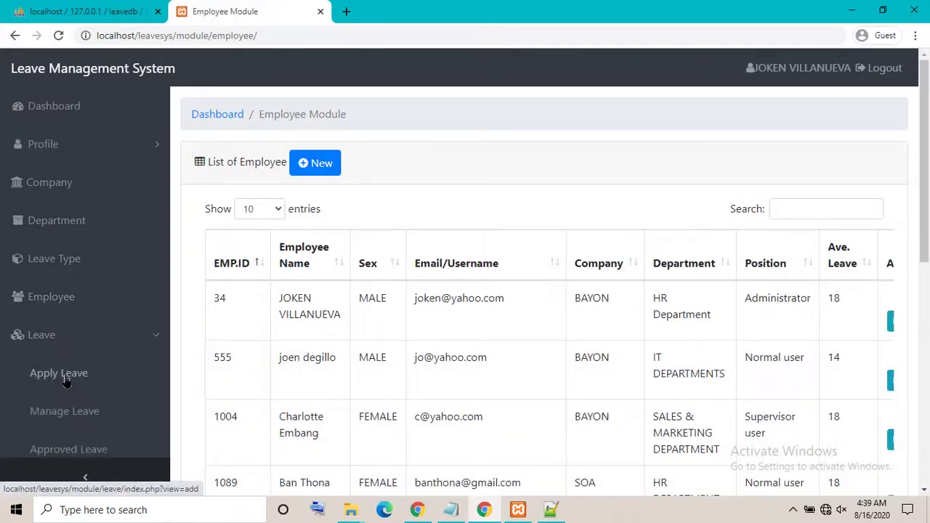
pyautogui.click(71, 375)
pyautogui.click(64, 298)
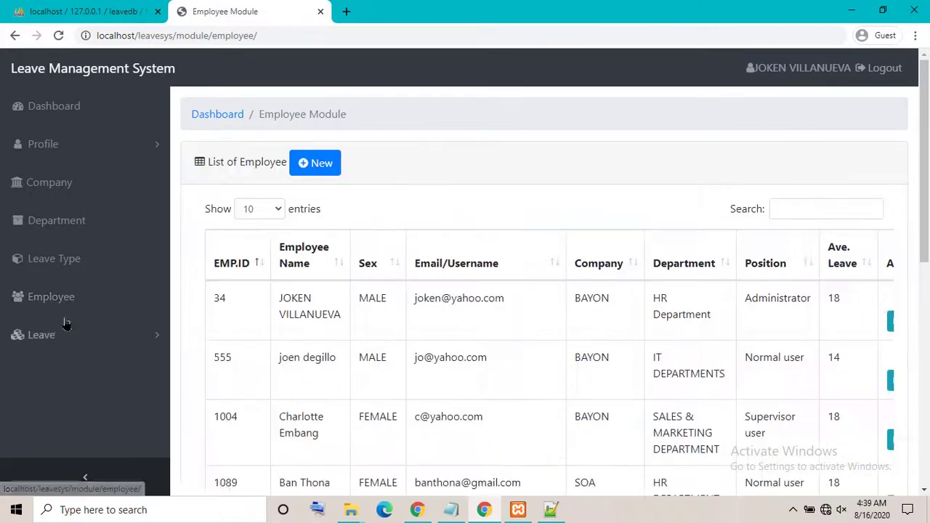
pyautogui.click(69, 338)
pyautogui.click(76, 375)
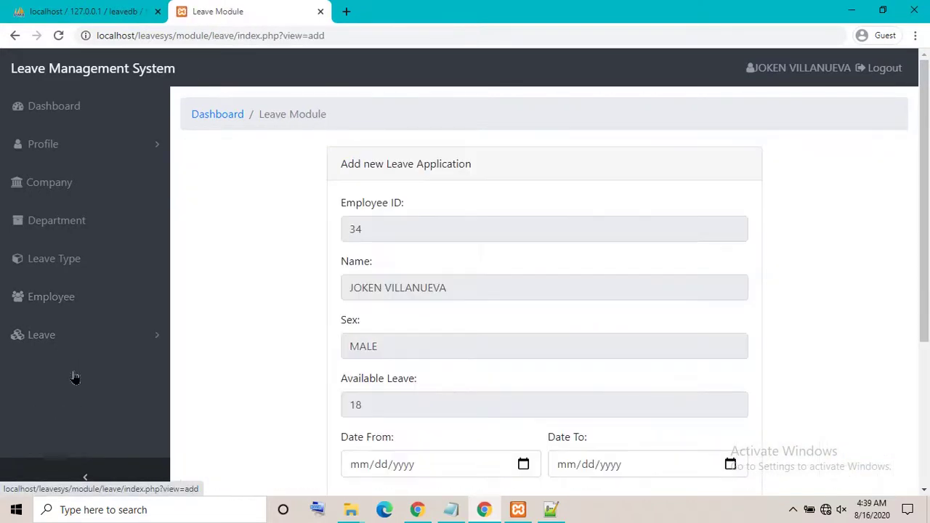
pyautogui.click(63, 116)
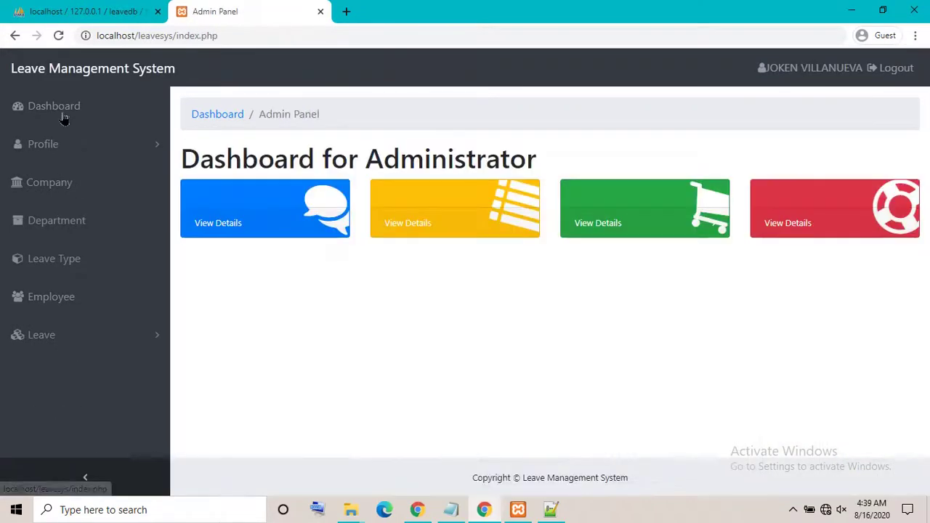
pyautogui.click(79, 192)
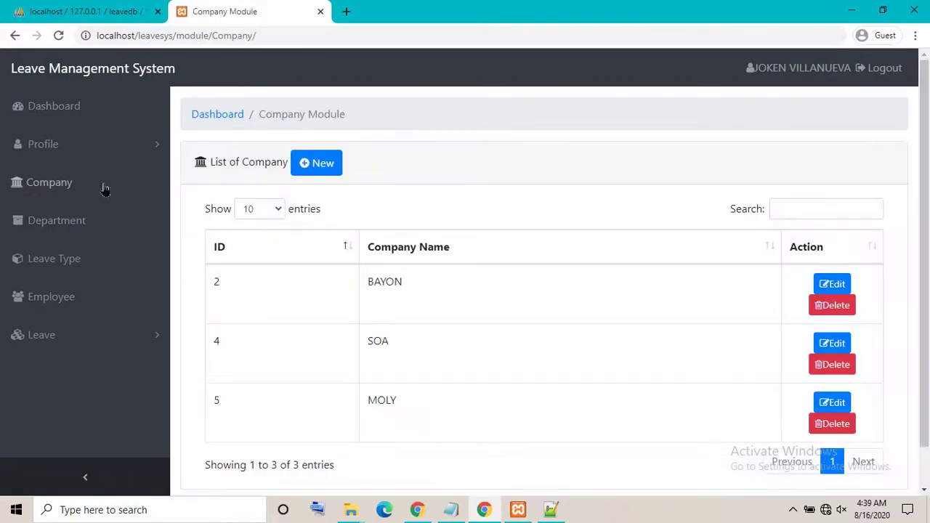
# Rename company BAYON to BAYONS, save it, and go to the Leave Type list
pyautogui.click(840, 285)
pyautogui.click(490, 234)
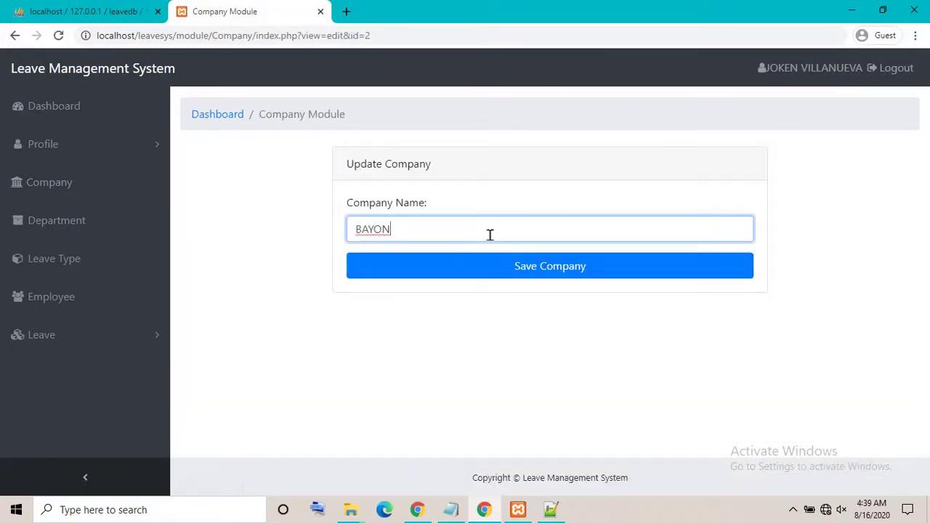
pyautogui.write('S')
pyautogui.click(494, 269)
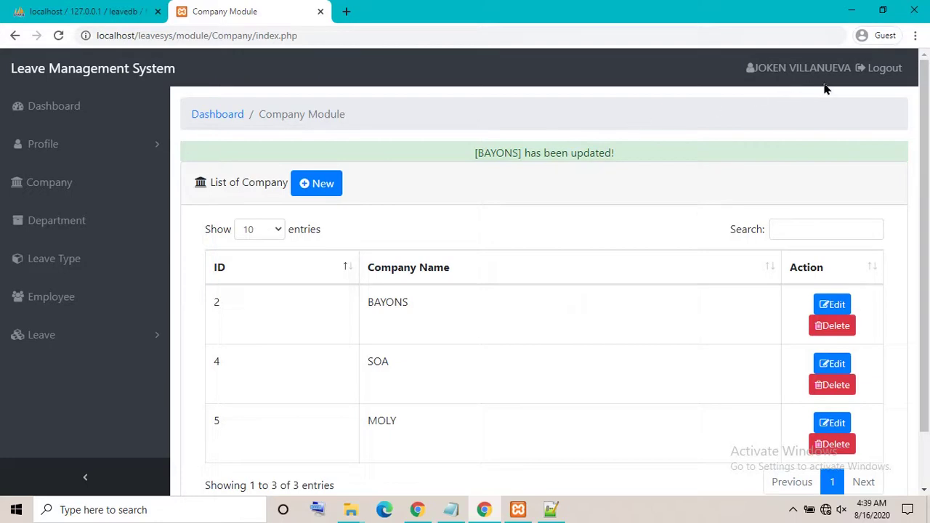
pyautogui.click(87, 263)
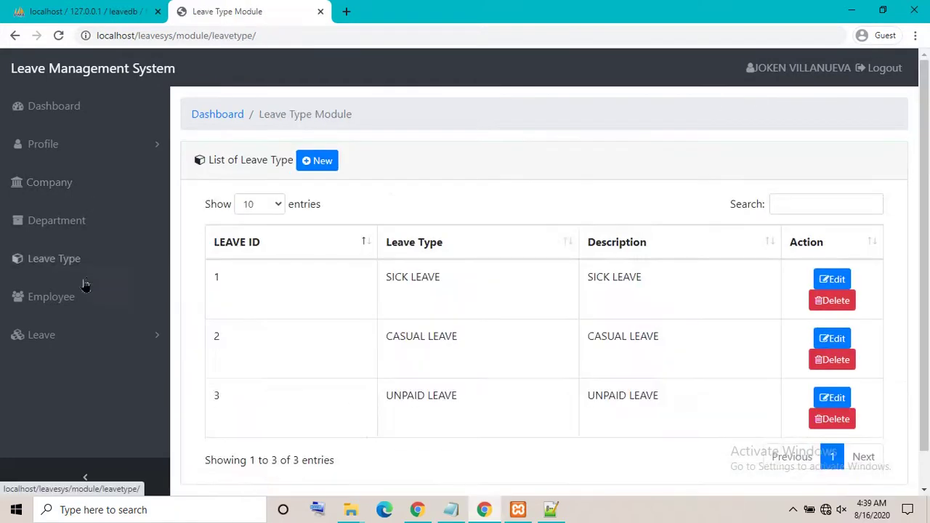
# Bring up the Leave section's list of leave applications
pyautogui.click(67, 315)
pyautogui.click(82, 350)
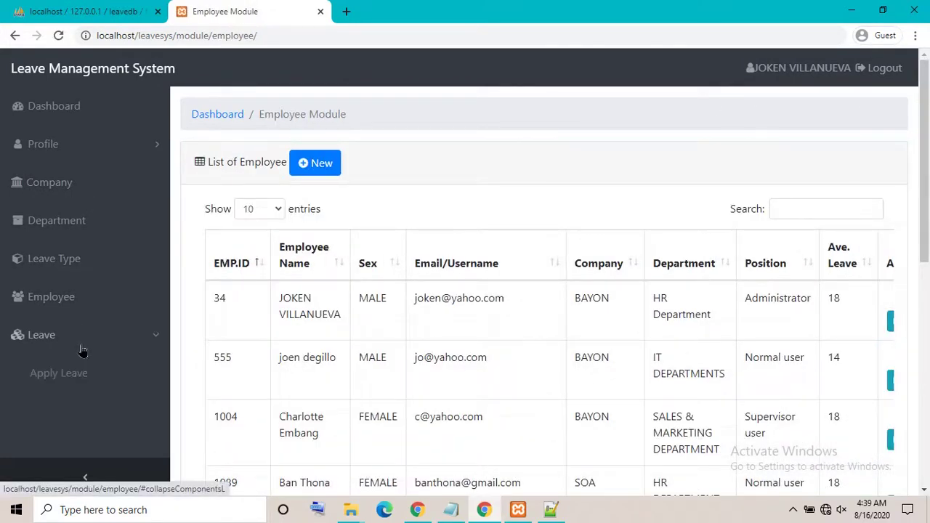
pyautogui.click(77, 410)
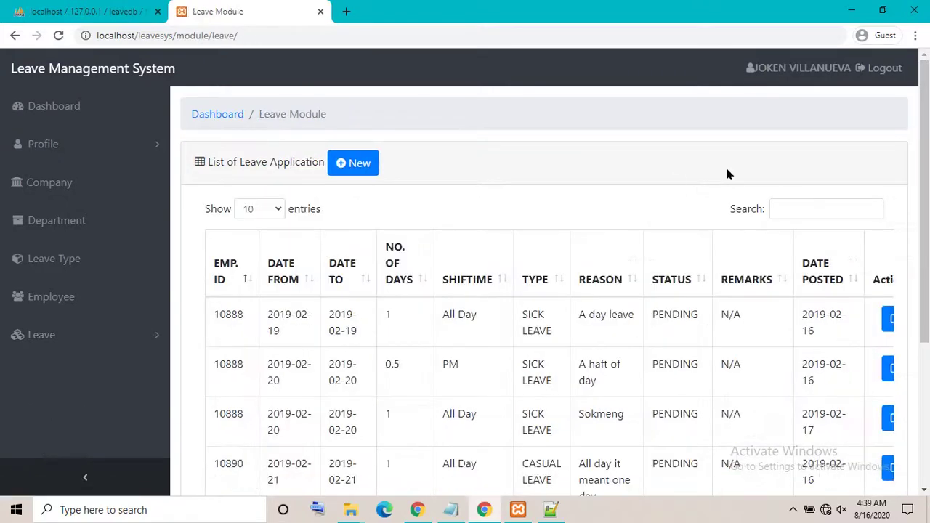
pyautogui.moveTo(925, 240); pyautogui.dragTo(864, 254)
# Filter the leave applications by searching pm, tt, e, d and sok, ending on 's'
pyautogui.doubleClick(789, 172)
pyautogui.click(793, 176)
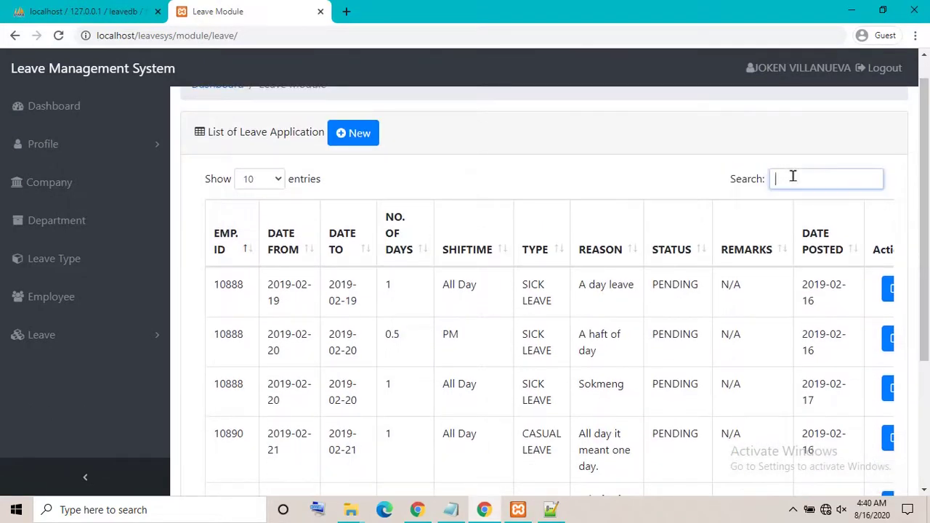
pyautogui.write('pm')
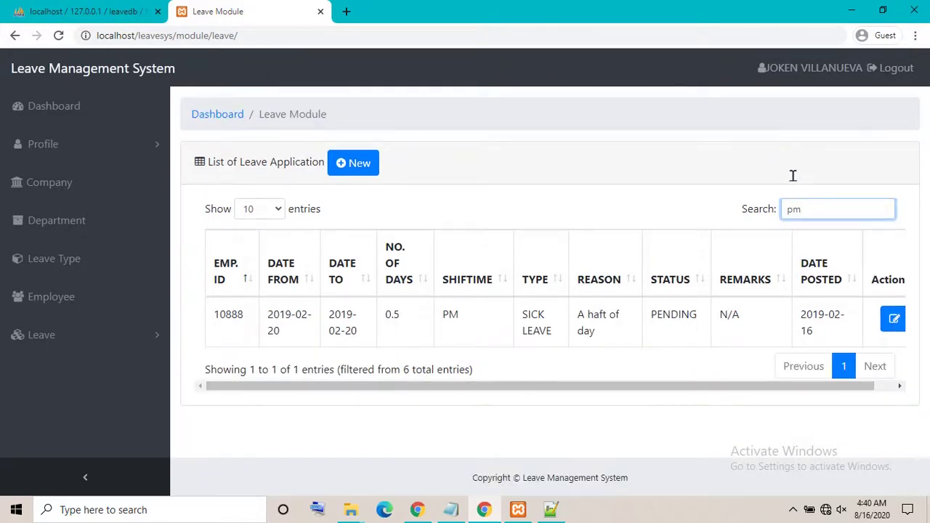
pyautogui.press('BackSpace')
pyautogui.press('BackSpace')
pyautogui.write('t')
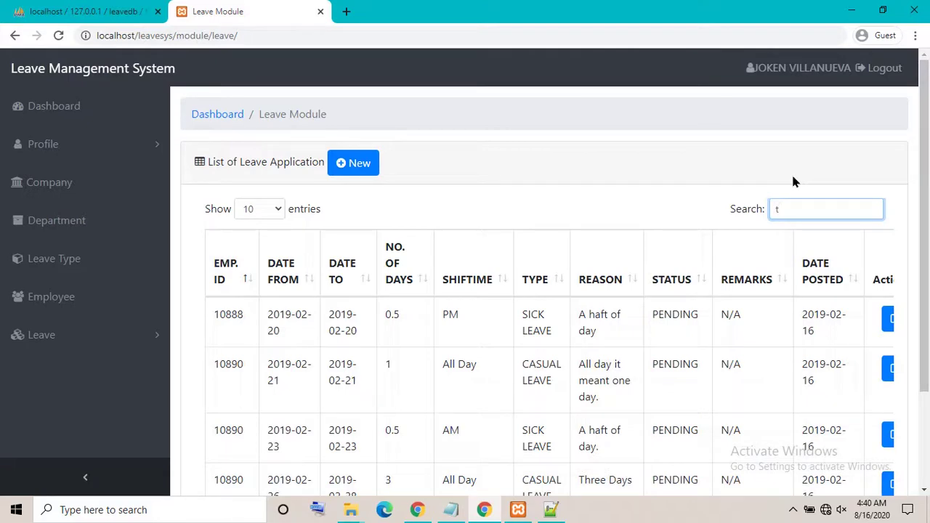
pyautogui.write('t')
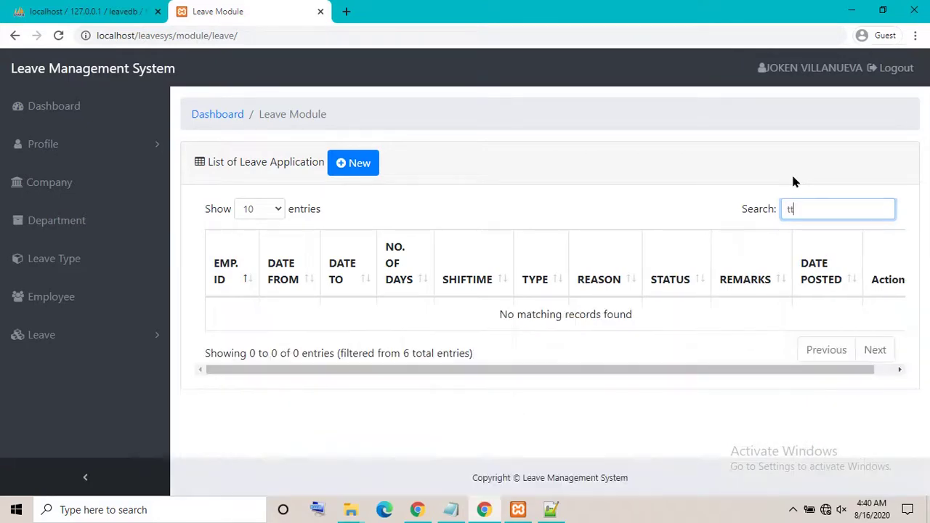
pyautogui.press('BackSpace')
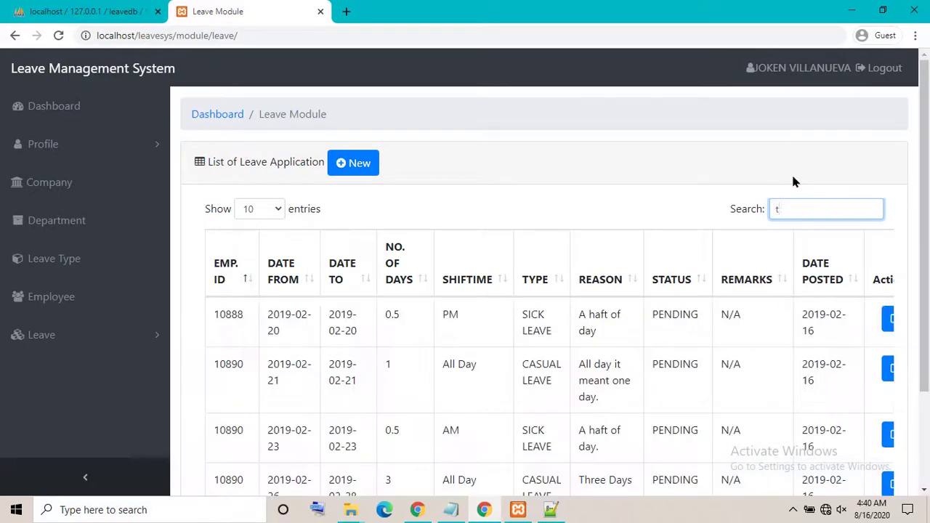
pyautogui.write('e')
pyautogui.press('BackSpace')
pyautogui.press('BackSpace')
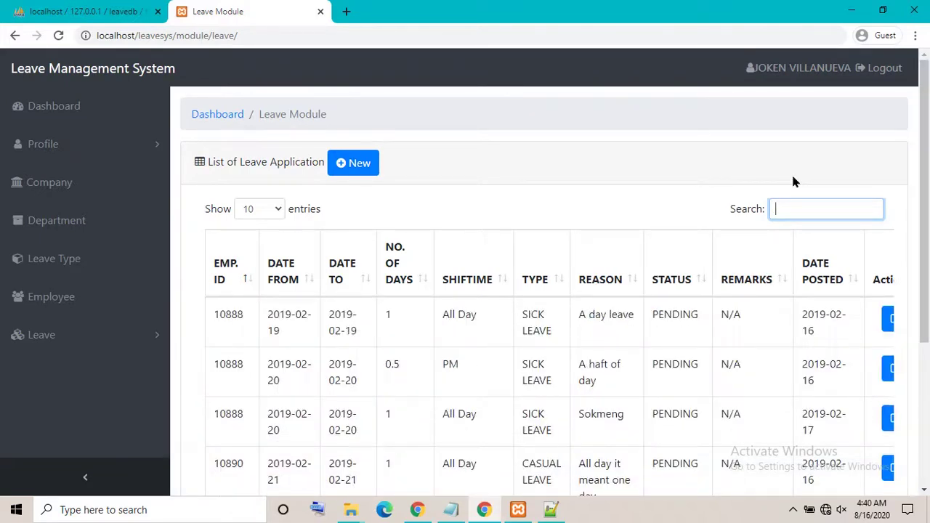
pyautogui.write('d')
pyautogui.press('BackSpace')
pyautogui.write('sok')
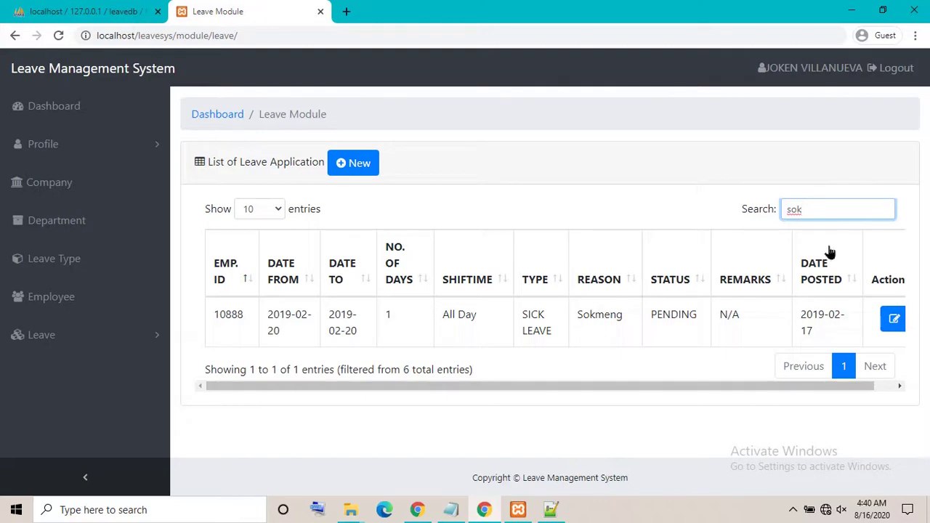
pyautogui.press('BackSpace')
pyautogui.press('BackSpace')
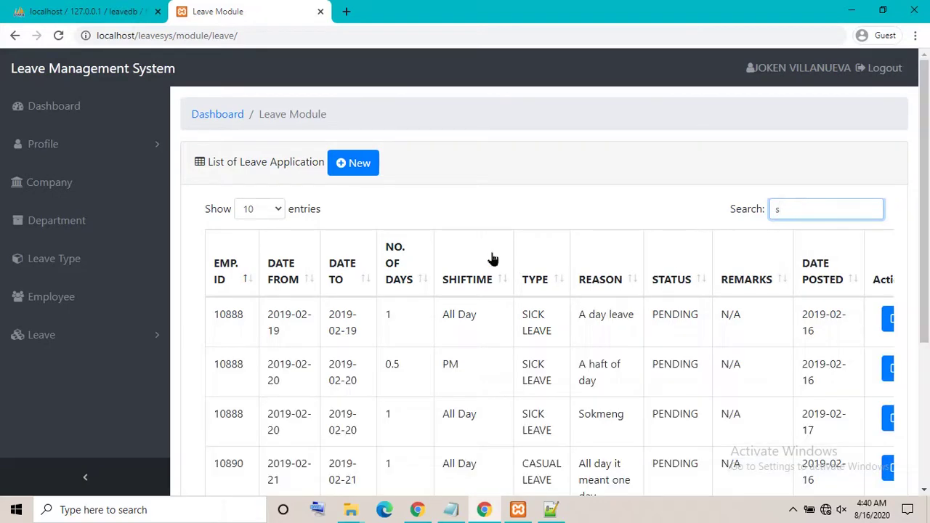
# Search the employee list for 'emba' and highlight the matching employee's name and sex
pyautogui.click(64, 306)
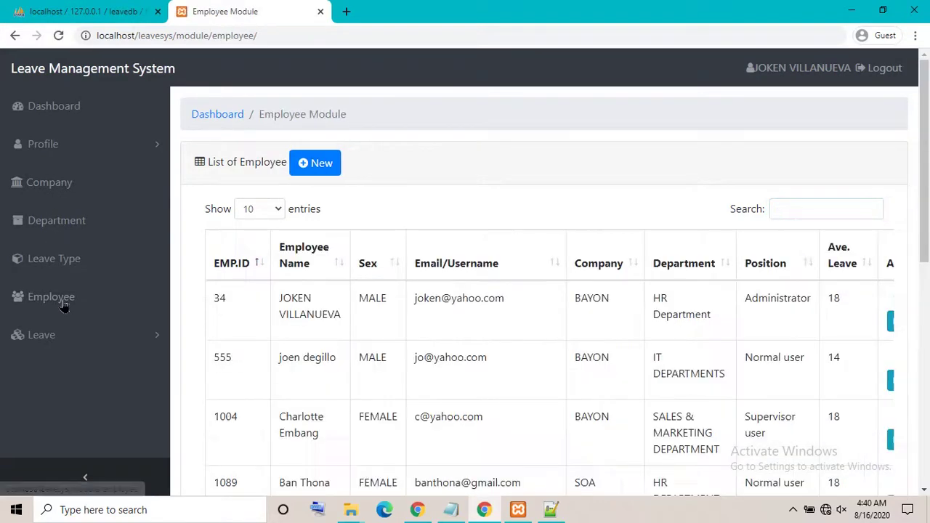
pyautogui.click(846, 204)
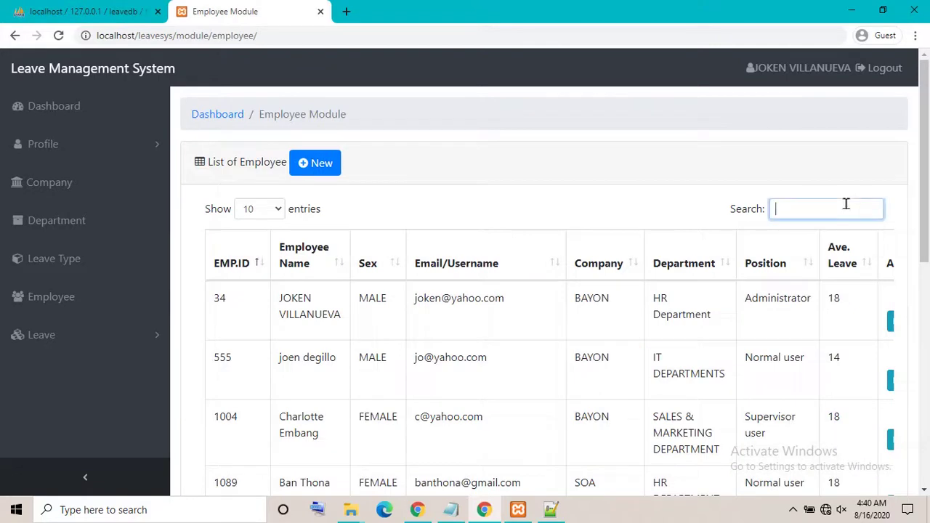
pyautogui.write('emba')
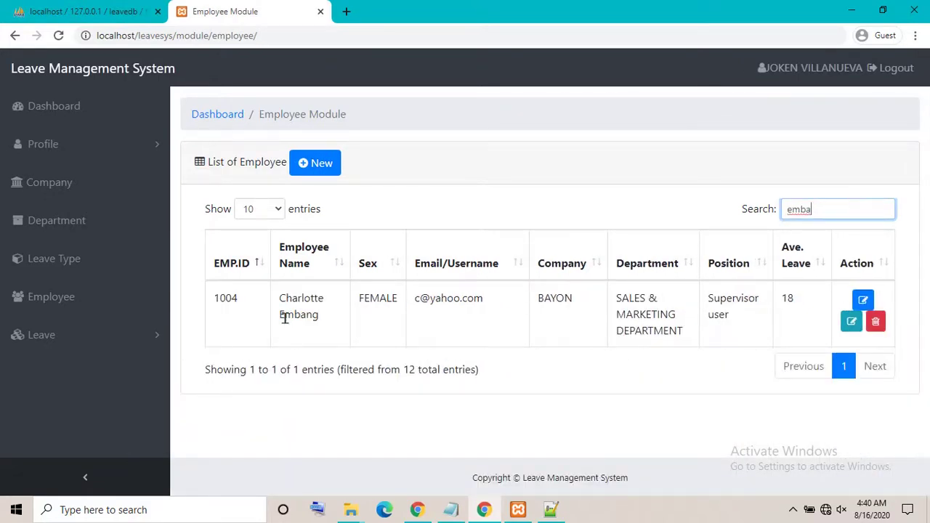
pyautogui.moveTo(284, 318); pyautogui.dragTo(387, 299)
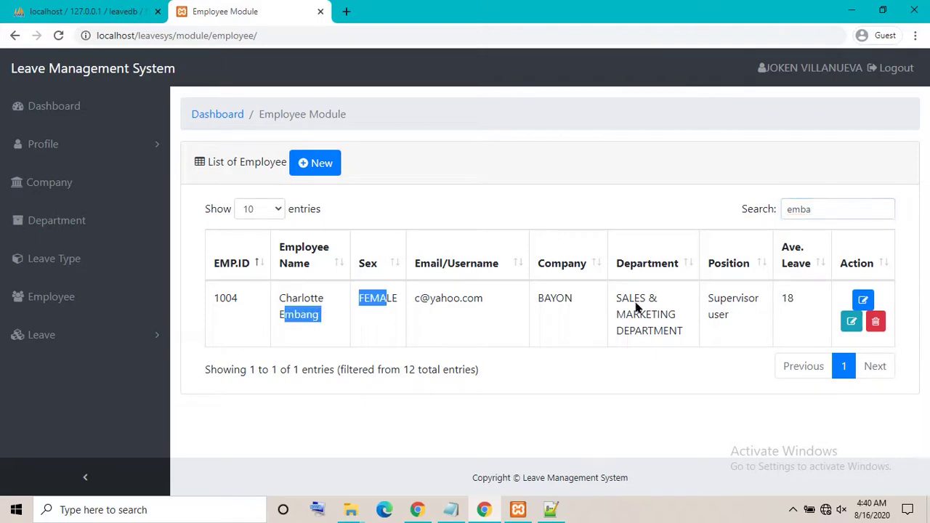
# Open employee 1004's Update Employee Account form, then go to the Department list
pyautogui.click(863, 301)
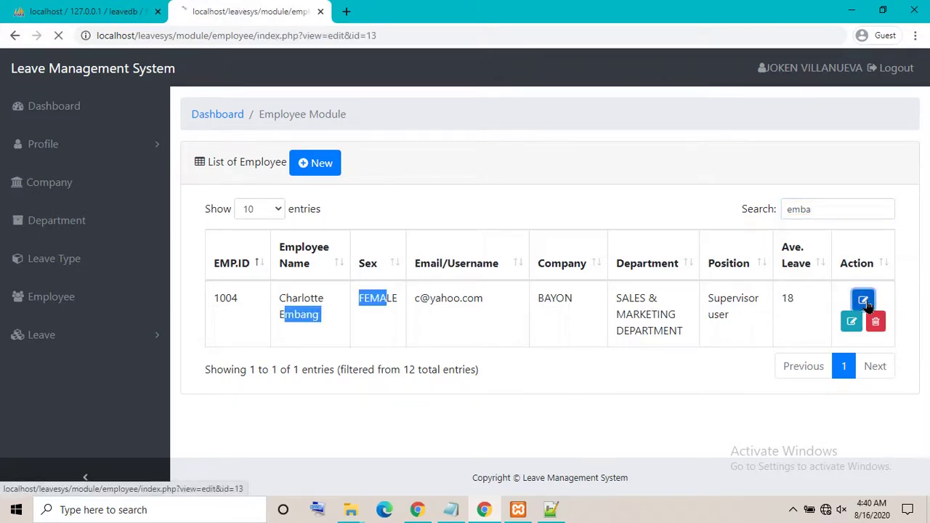
pyautogui.moveTo(926, 190)
pyautogui.mouseDown()
pyautogui.moveTo(927, 329)
pyautogui.moveTo(926, 191)
pyautogui.mouseUp()
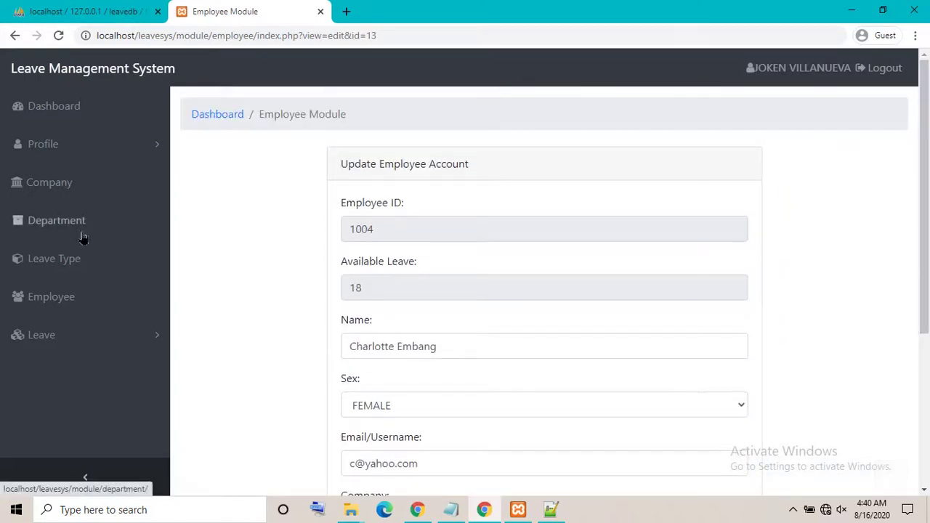
pyautogui.click(83, 232)
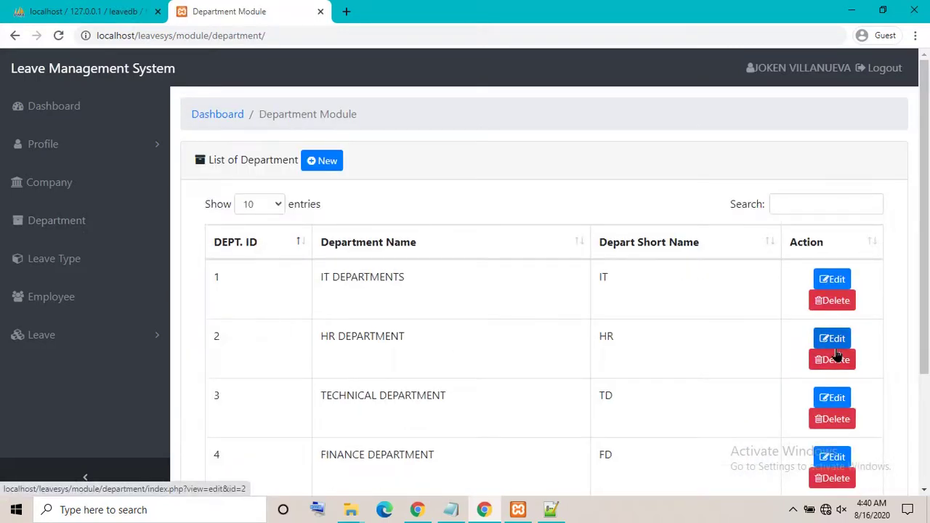
# Open HR DEPARTMENT for editing, then the last leave application, a pending 3-day casual leave
pyautogui.click(831, 344)
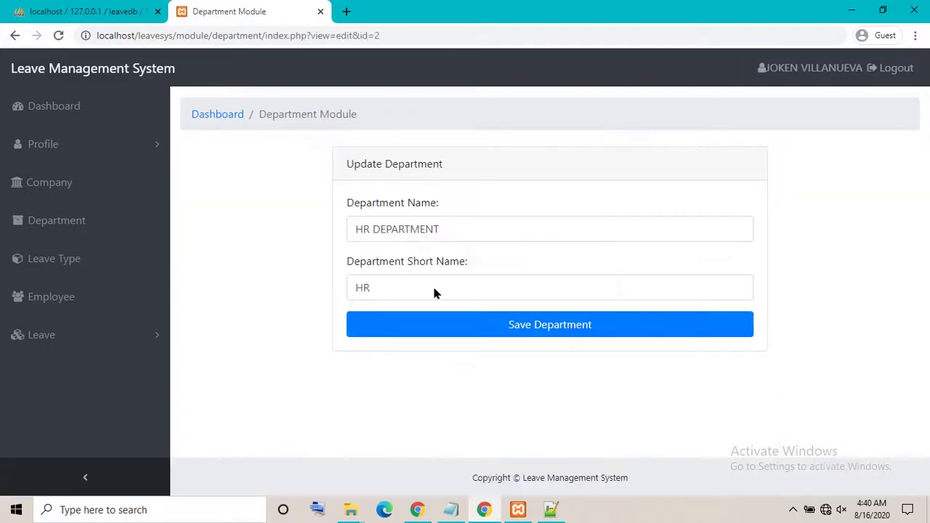
pyautogui.click(66, 337)
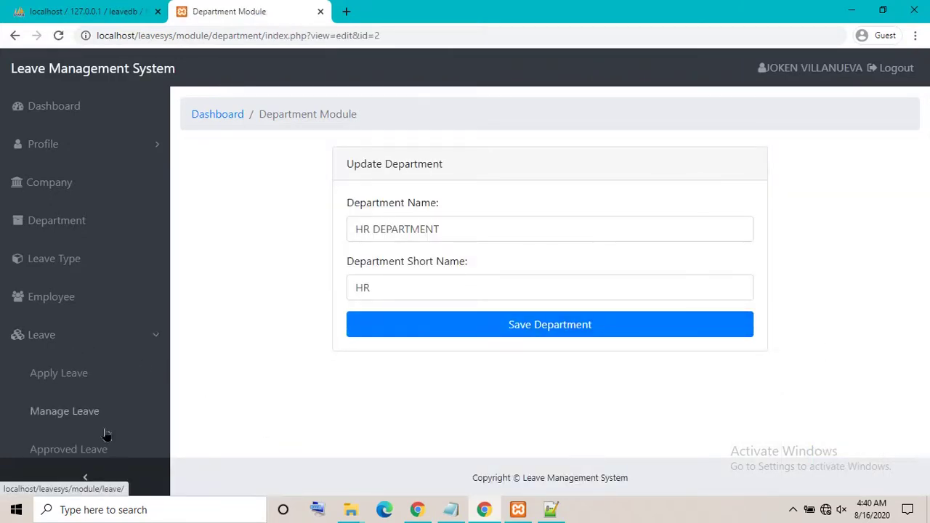
pyautogui.click(104, 432)
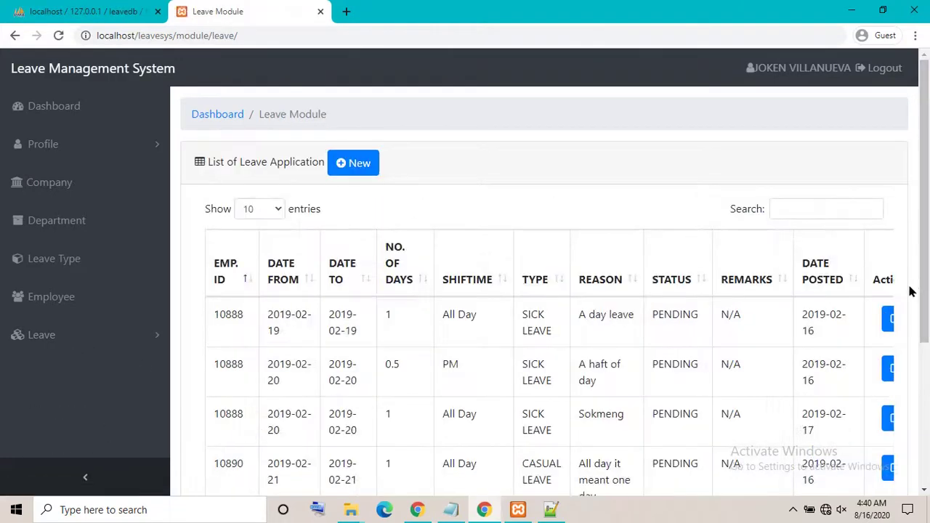
pyautogui.hotkey('ctrl', '-')
pyautogui.hotkey('ctrl', '-')
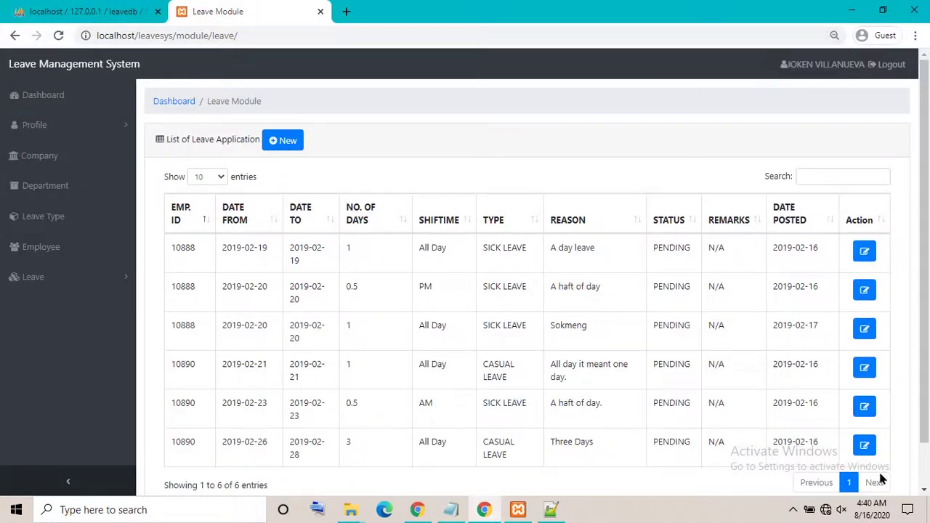
pyautogui.click(863, 444)
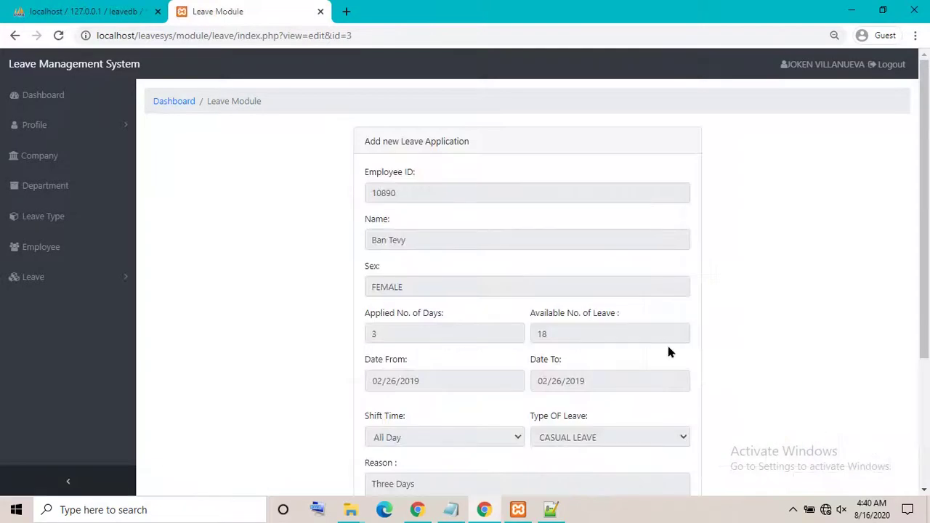
pyautogui.moveTo(922, 259)
pyautogui.mouseDown()
pyautogui.moveTo(925, 400)
pyautogui.moveTo(925, 274)
pyautogui.mouseUp()
# Visit the Employee, Department, Company and Profile pages, then return to the Dashboard
pyautogui.click(22, 242)
pyautogui.click(20, 188)
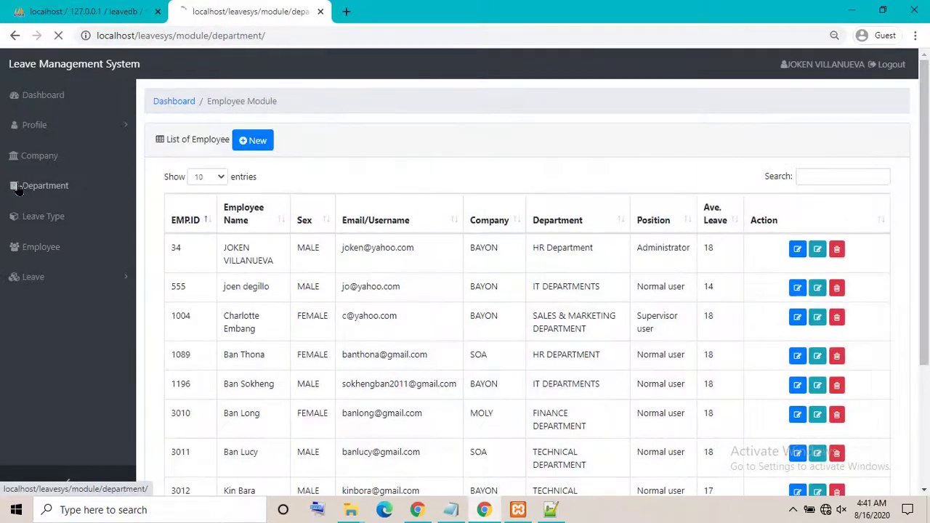
pyautogui.click(18, 159)
pyautogui.click(14, 123)
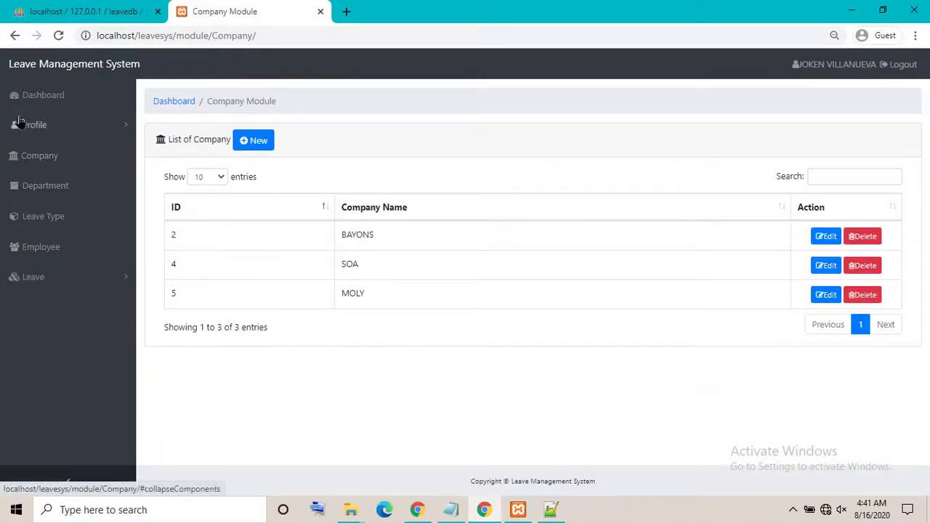
pyautogui.click(35, 126)
pyautogui.click(11, 98)
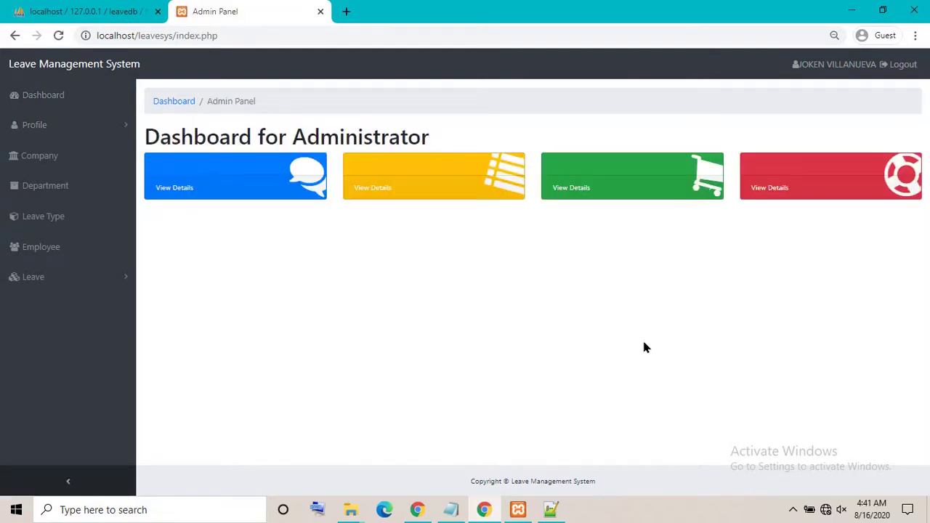
# Reset the page zoom and log out of the admin session to the login page
pyautogui.hotkey('ctrl', '-')
pyautogui.hotkey('ctrl', '+')
pyautogui.hotkey('ctrl', '+')
pyautogui.hotkey('ctrl', '+')
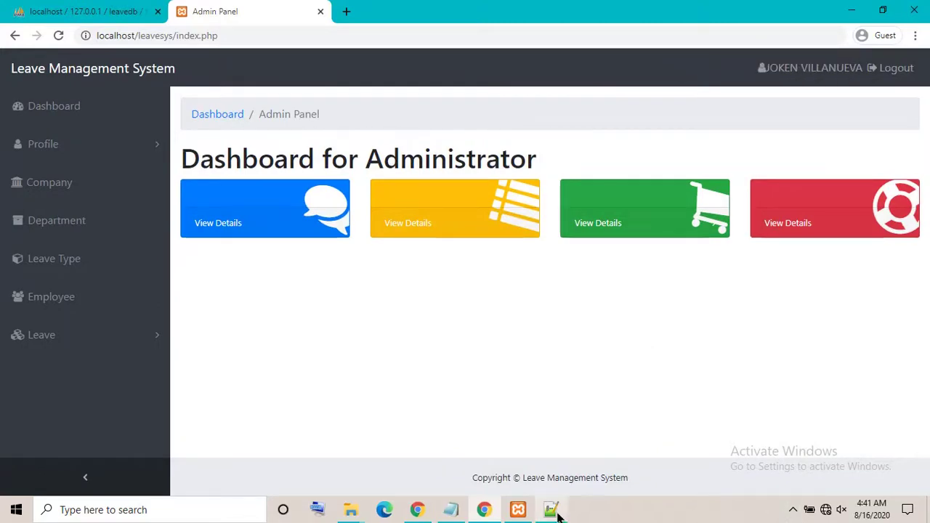
pyautogui.click(895, 68)
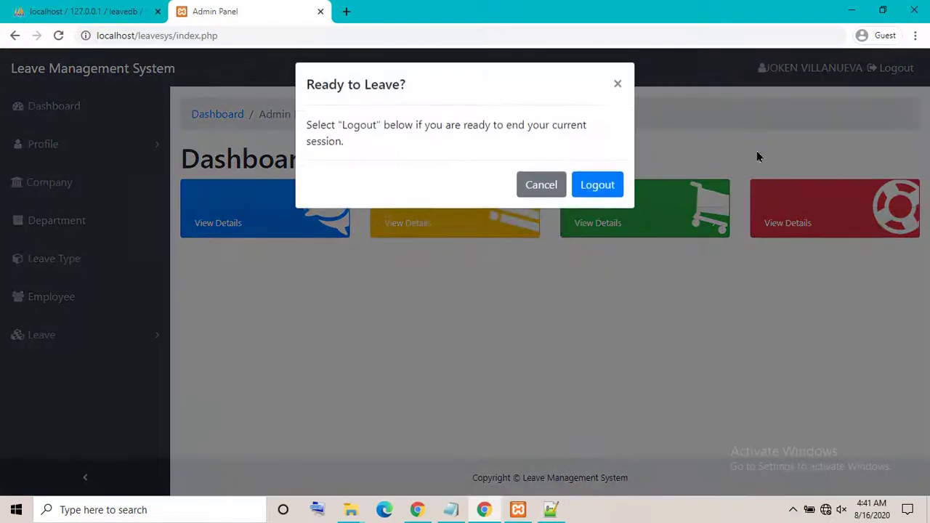
pyautogui.click(591, 201)
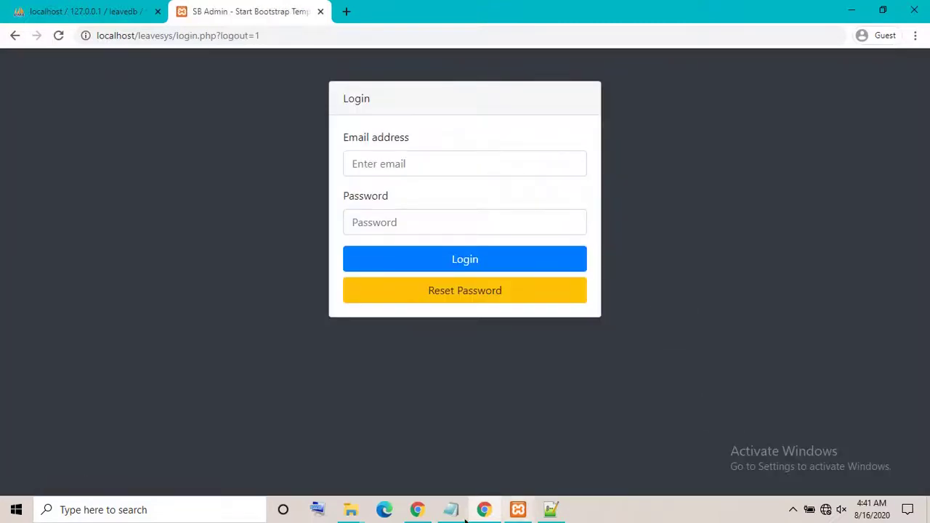
# In Notepad, replace the readme's entire text with 'thanks'
pyautogui.click(451, 510)
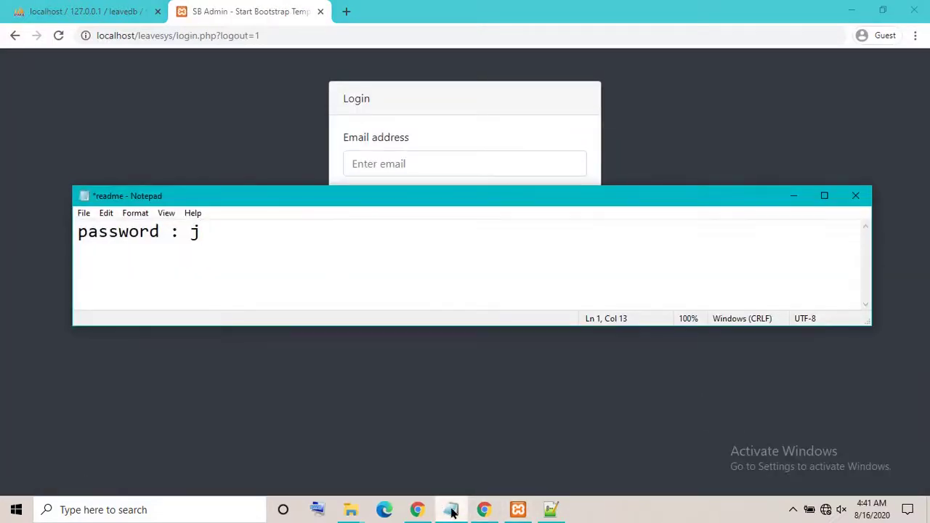
pyautogui.hotkey('ctrl', 'a')
pyautogui.press('BackSpace')
pyautogui.write('t')
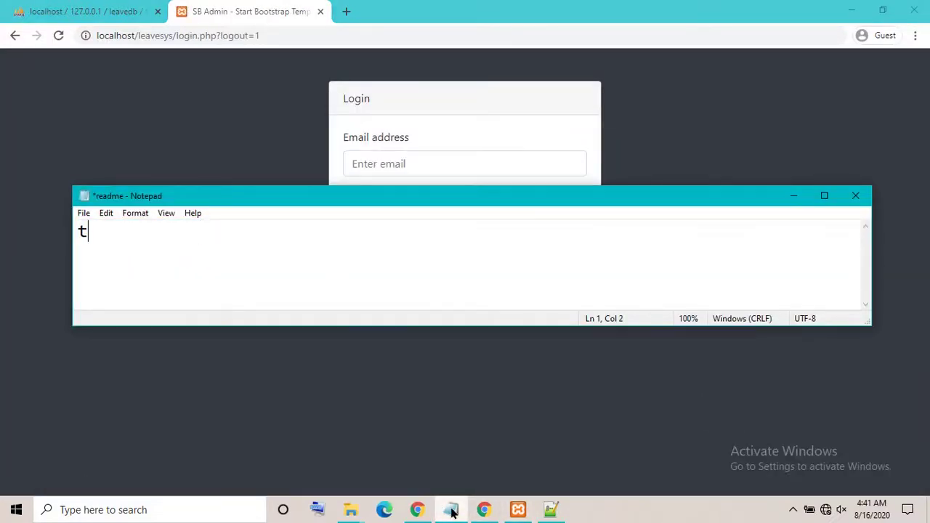
pyautogui.write('hanks')
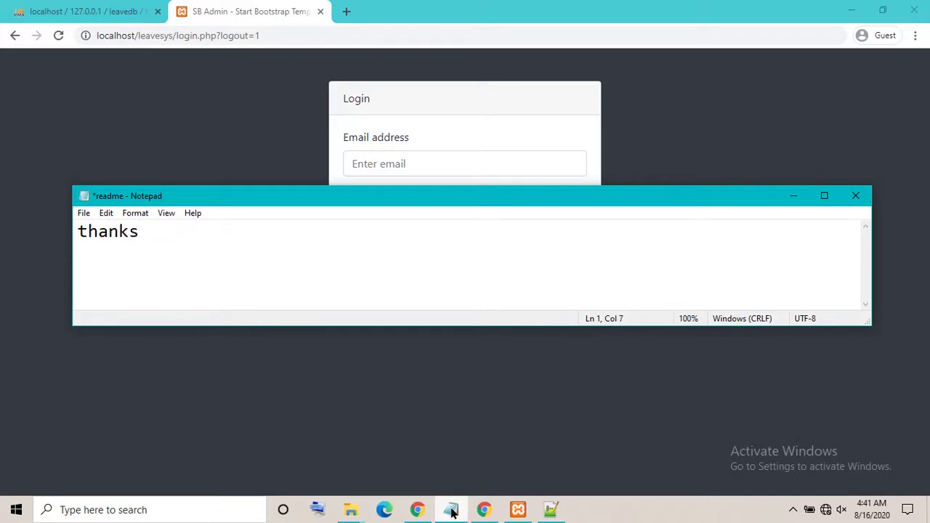